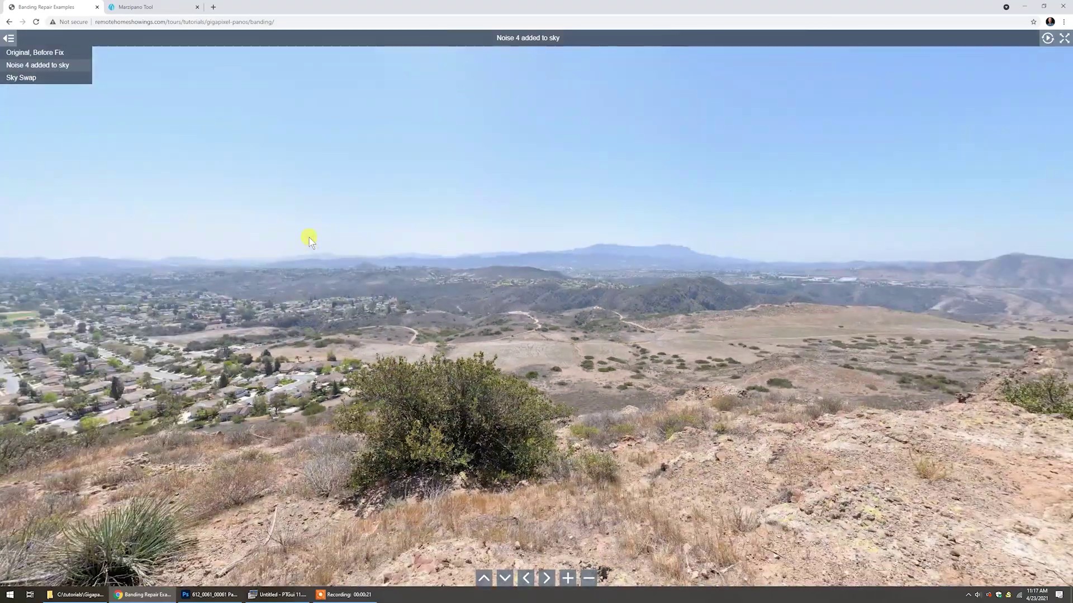
# Examine the sky in the "Noise 4 added to sky" panorama for banding
pyautogui.moveTo(205, 225); pyautogui.dragTo(373, 417)
pyautogui.scroll(3, 421, 235)
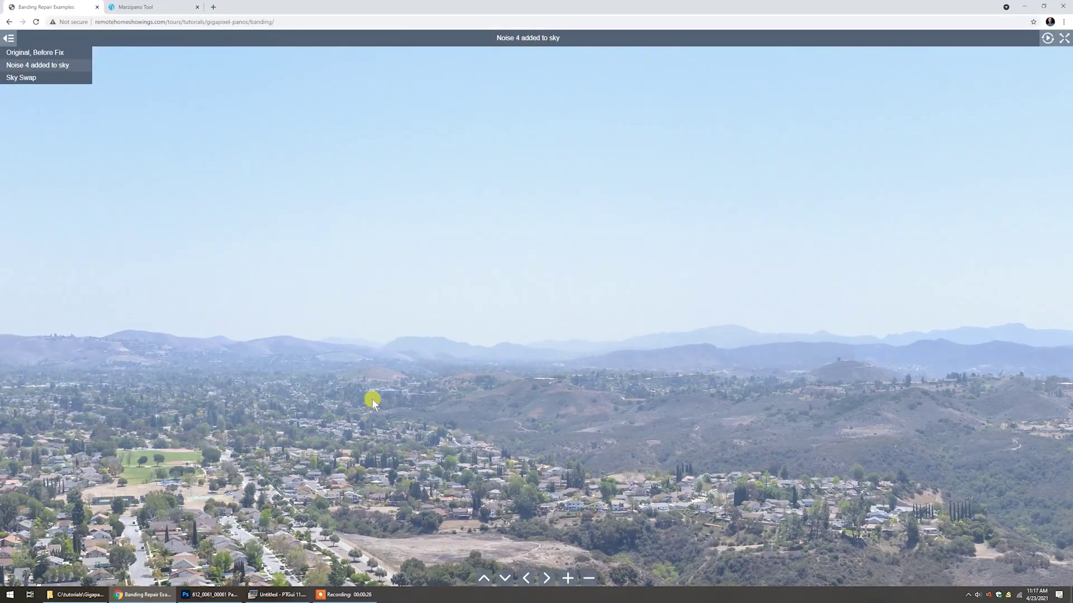
pyautogui.scroll(-3, 373, 406)
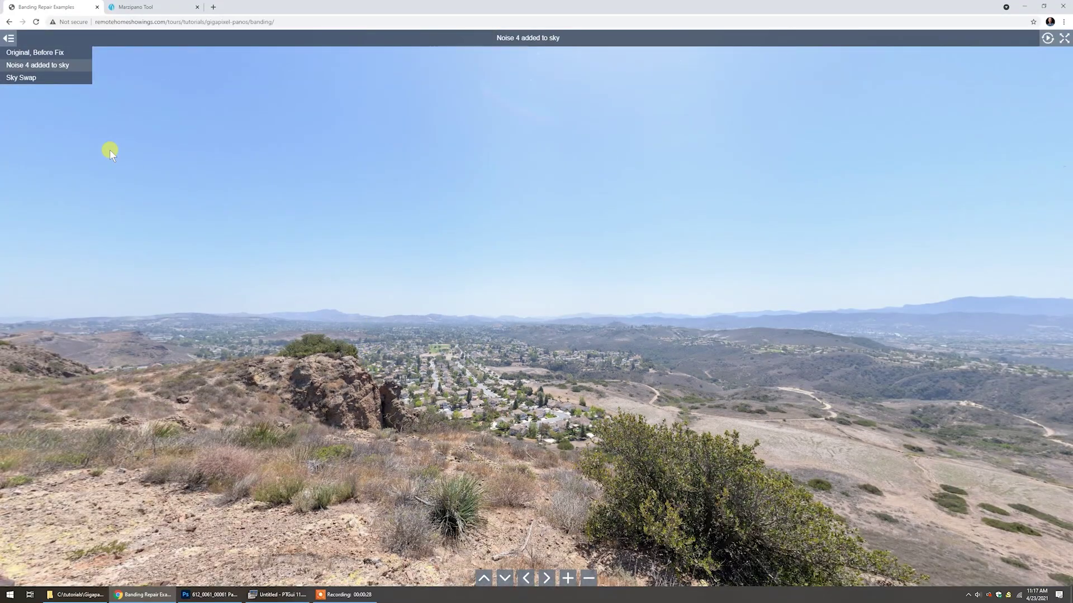
# Open the "Sky Swap" version of the panorama and look around its replaced sky, zenith and horizon
pyautogui.click(16, 79)
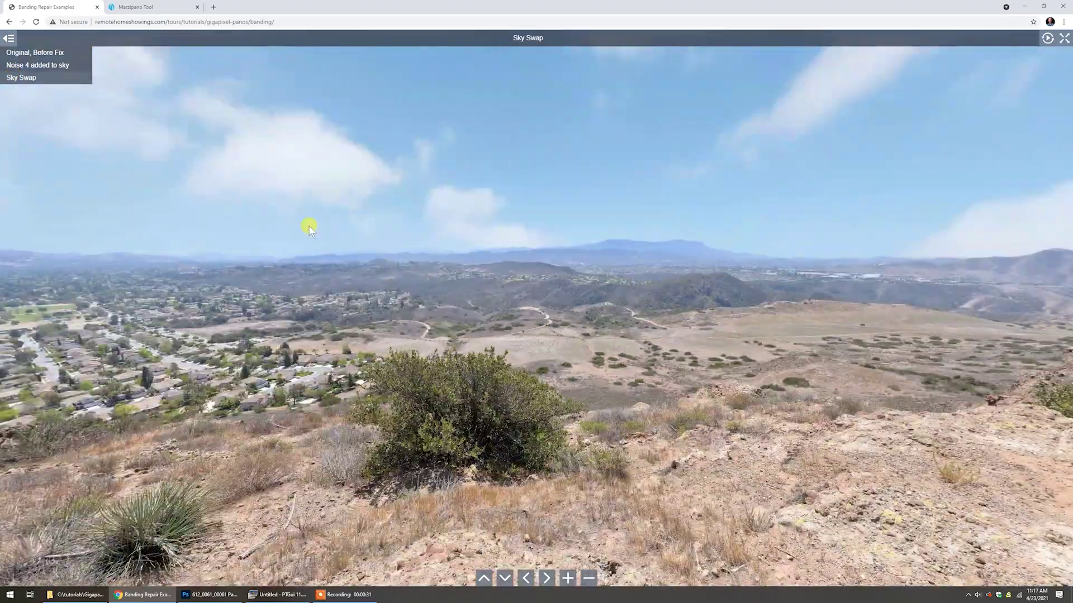
pyautogui.moveTo(310, 226); pyautogui.dragTo(413, 353)
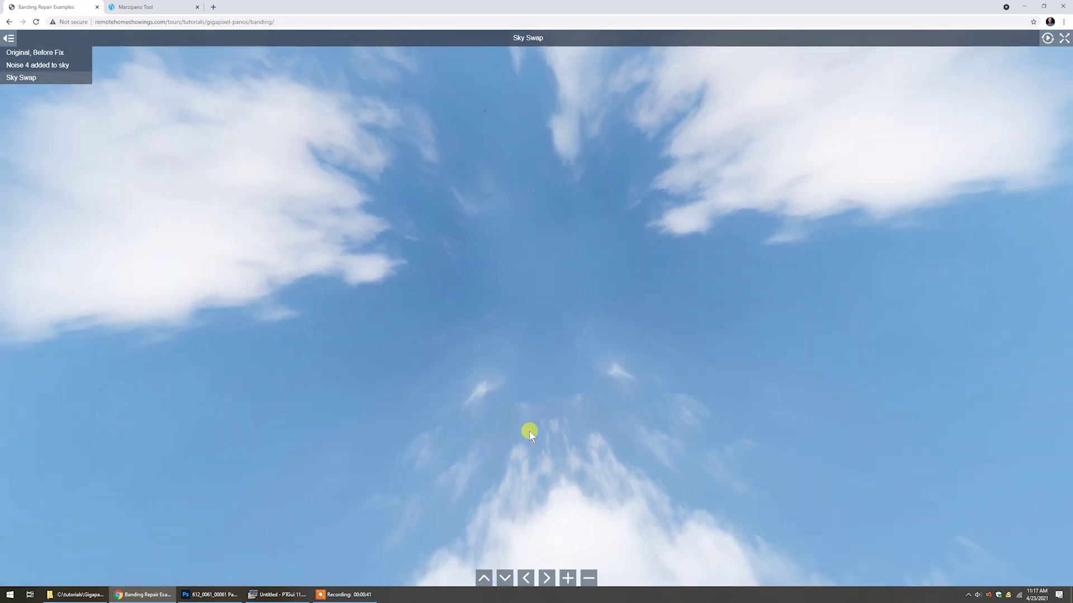
pyautogui.moveTo(528, 430); pyautogui.dragTo(505, 169)
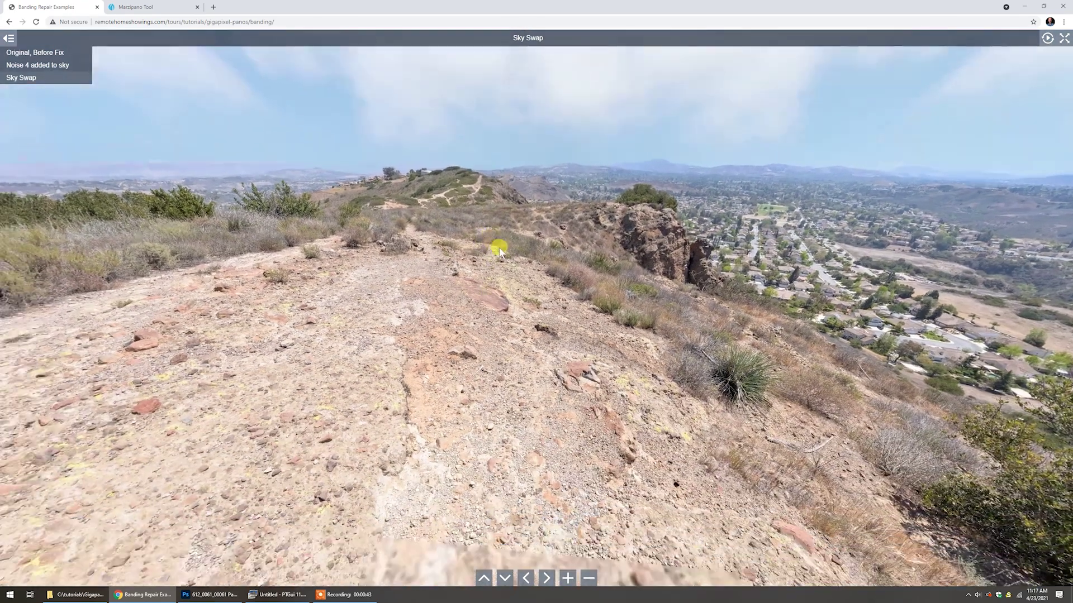
pyautogui.moveTo(455, 246); pyautogui.dragTo(489, 355)
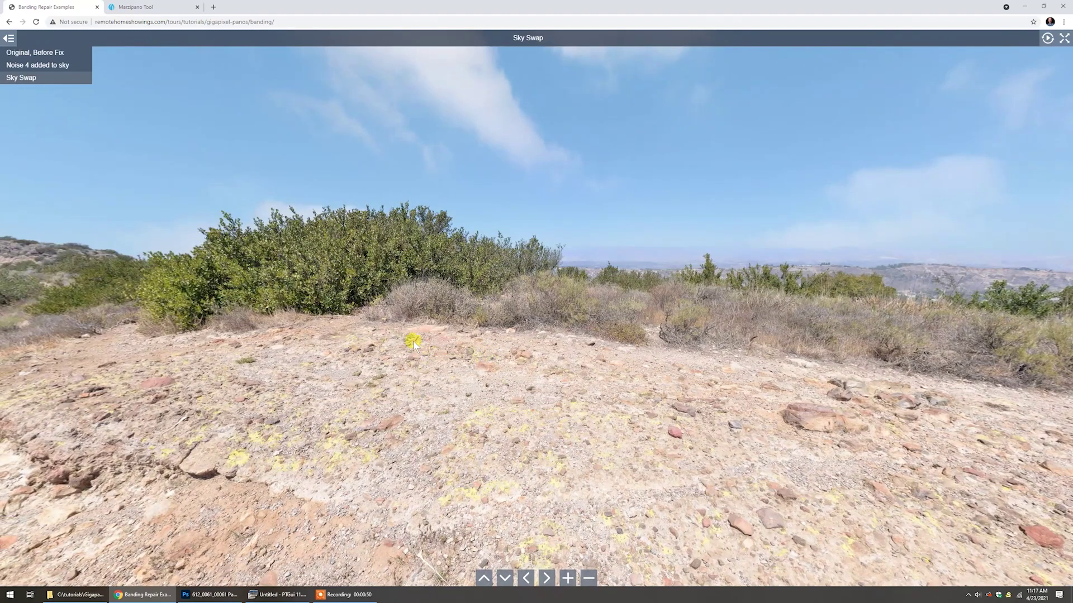
pyautogui.moveTo(392, 336); pyautogui.dragTo(301, 510)
# Switch to Photoshop, inspect the panorama's bottom edge near the tripod shadow, and resize the image to 23000 px wide by 11500 px high
pyautogui.click(202, 596)
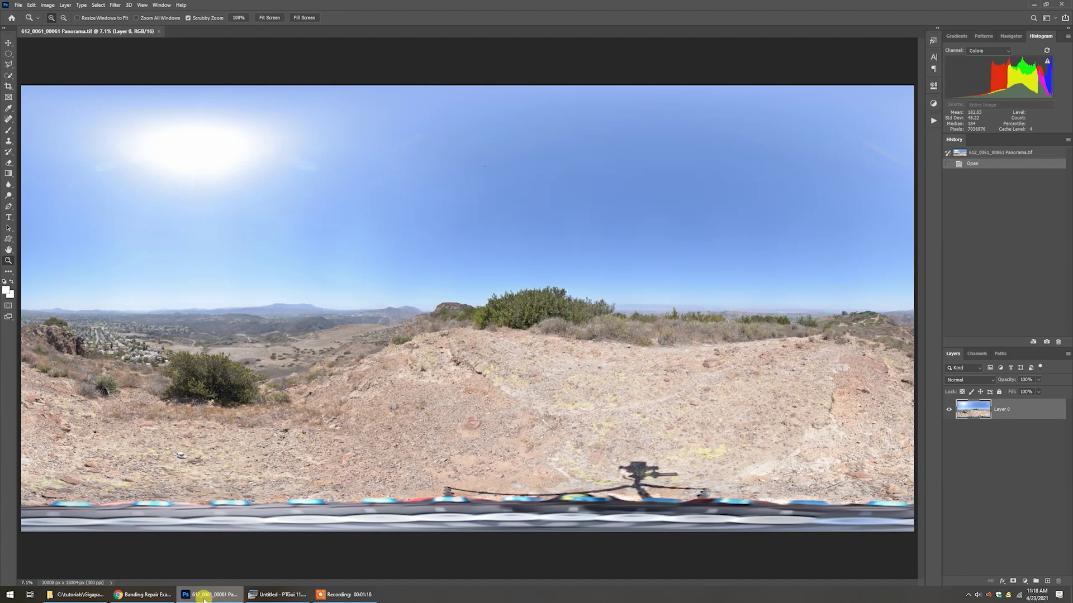
pyautogui.click(639, 490)
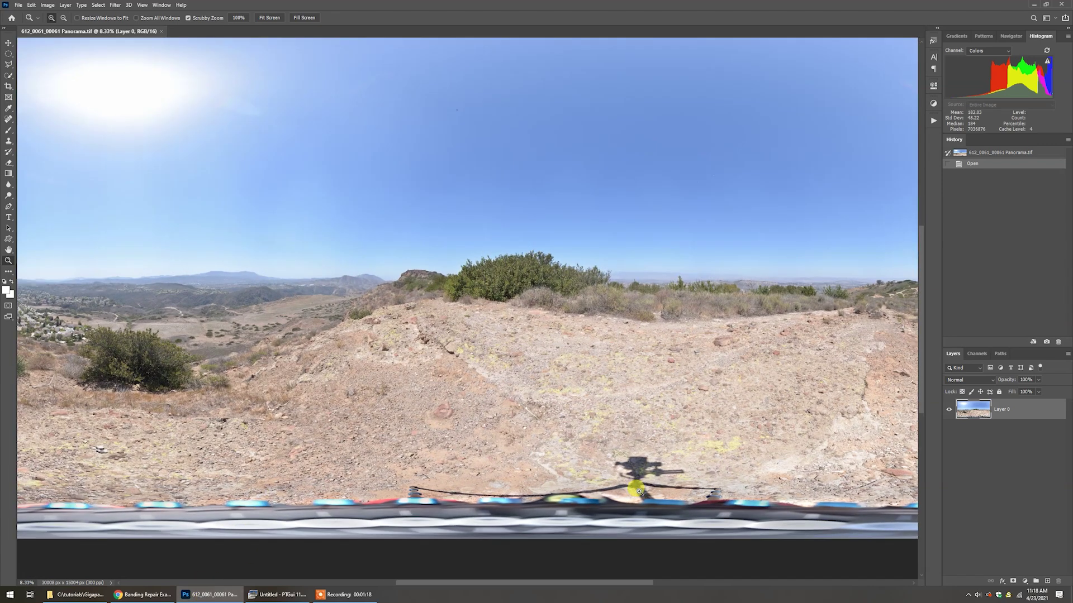
pyautogui.click(639, 489)
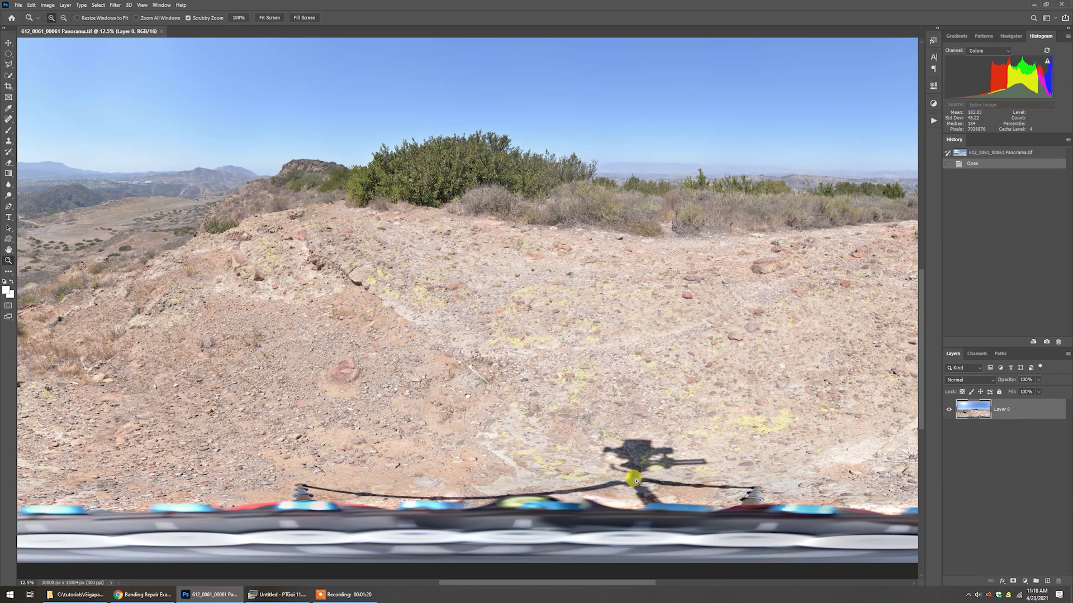
pyautogui.hotkey('ctrl', '0')
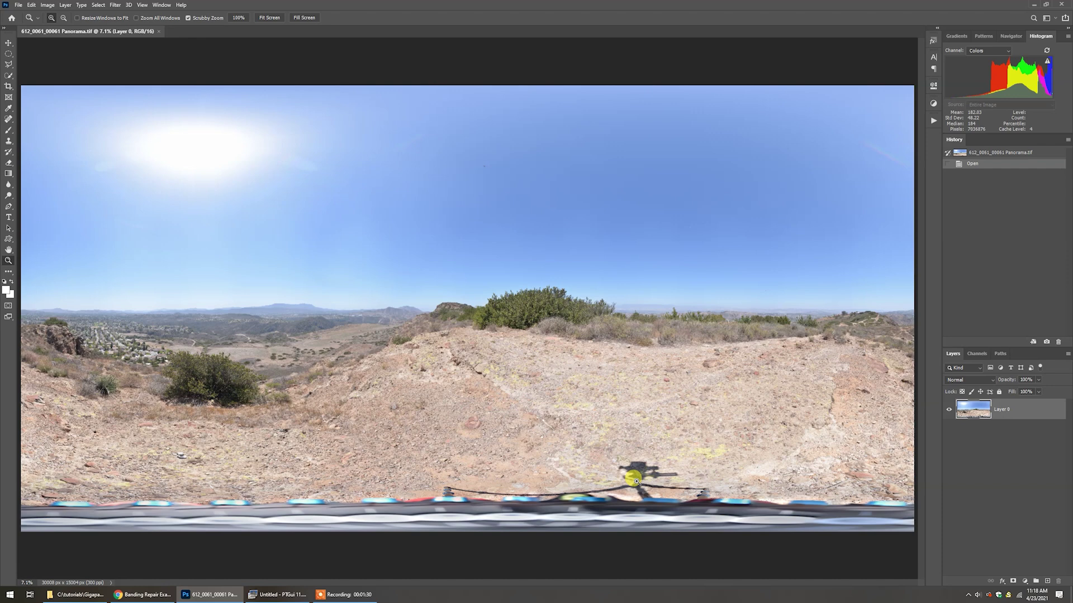
pyautogui.hotkey('alt', 'i')
pyautogui.press('i')
pyautogui.write('2')
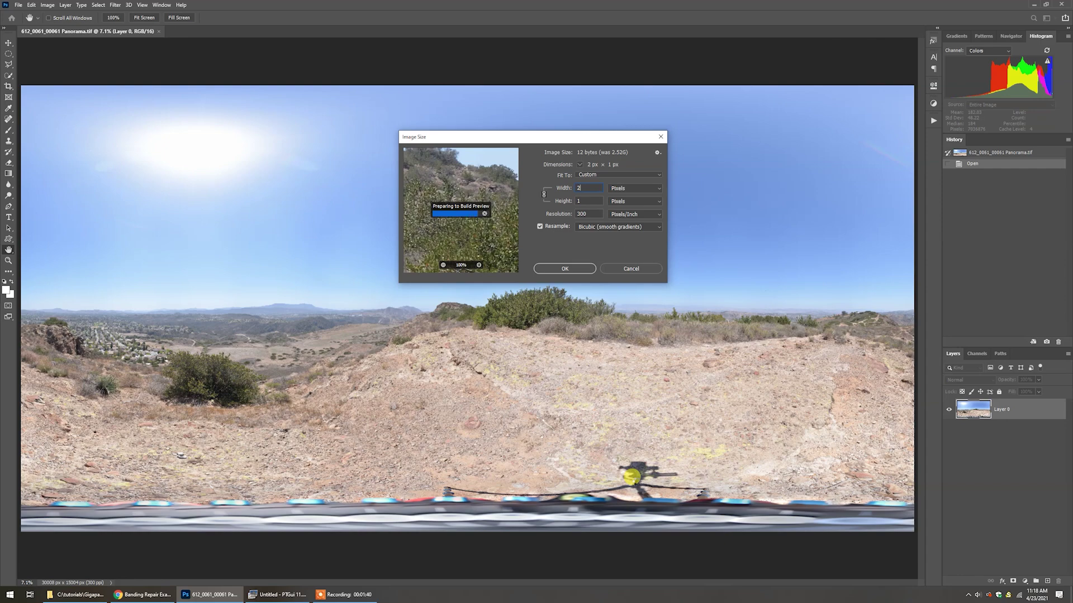
pyautogui.write('3000')
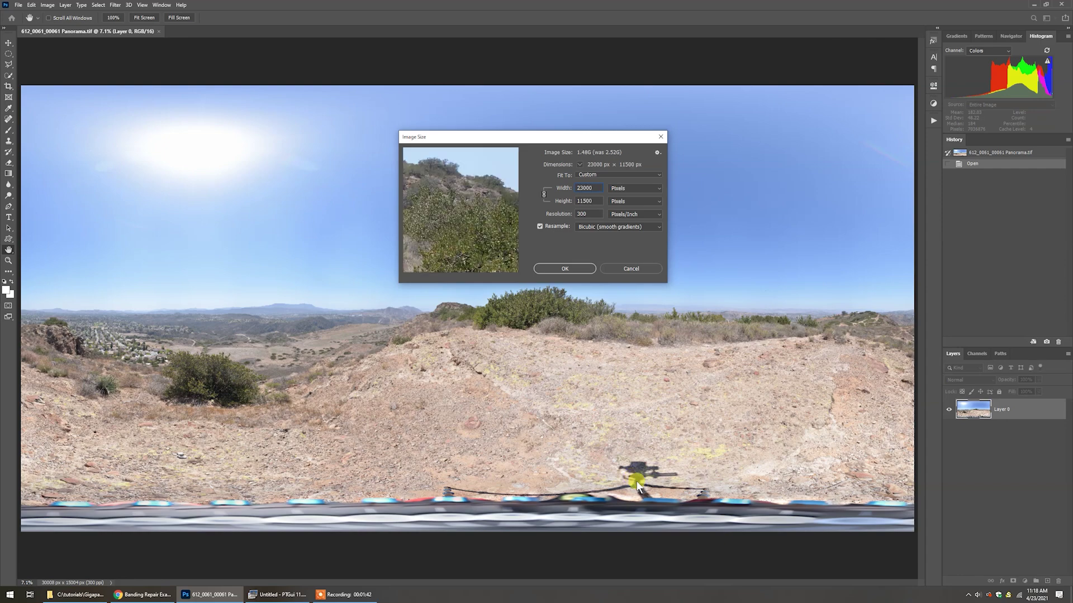
pyautogui.click(563, 269)
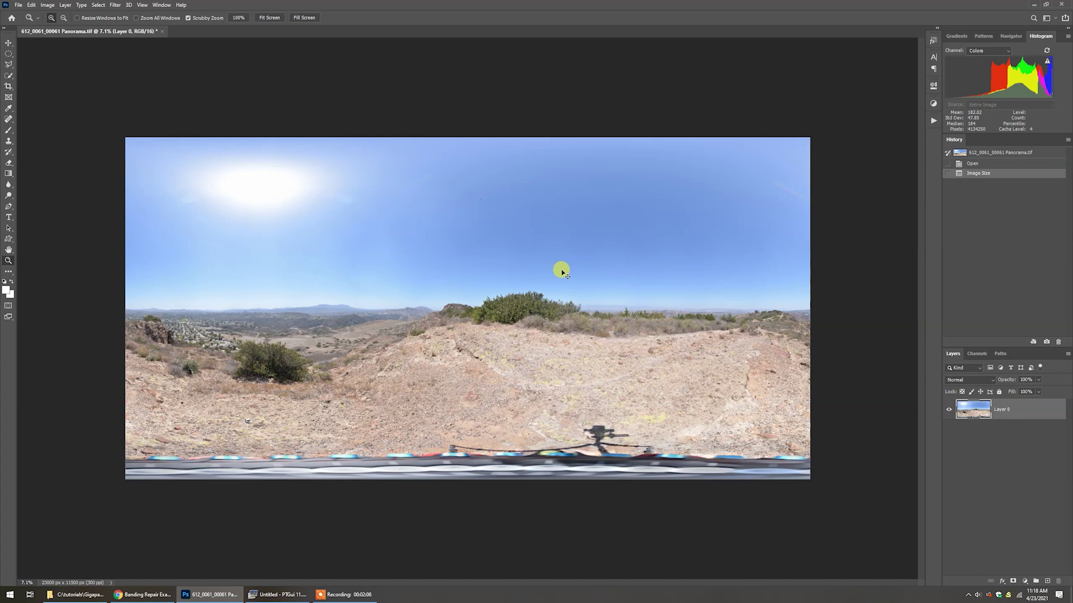
# Duplicate the panorama layer and apply the Camera Raw Filter to the copy with the "RE Exterior SR" preset
pyautogui.click(562, 270)
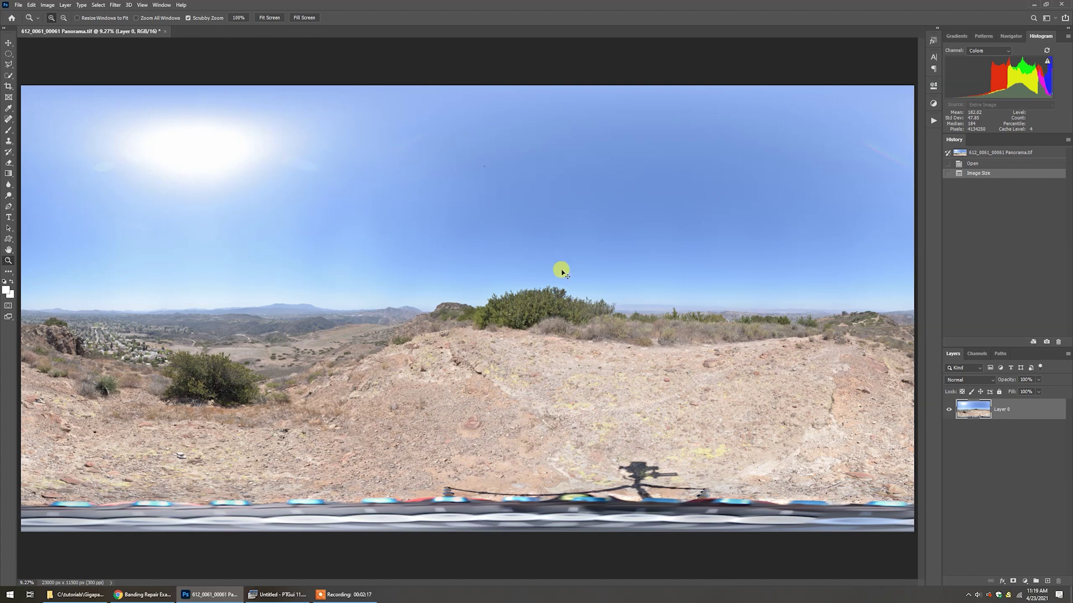
pyautogui.hotkey('ctrl', 'j')
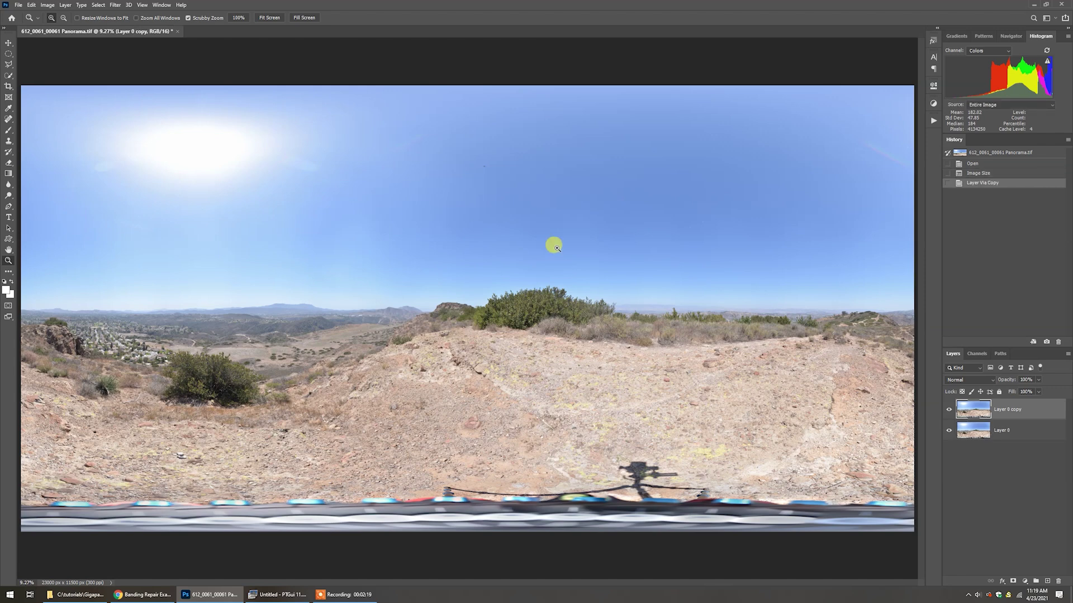
pyautogui.click(115, 6)
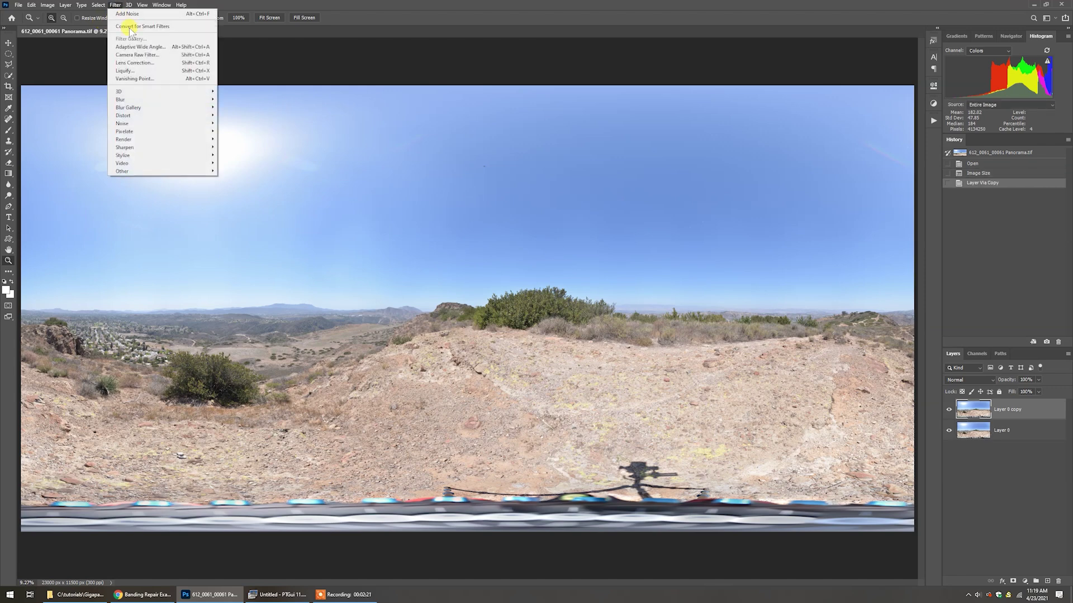
pyautogui.click(146, 55)
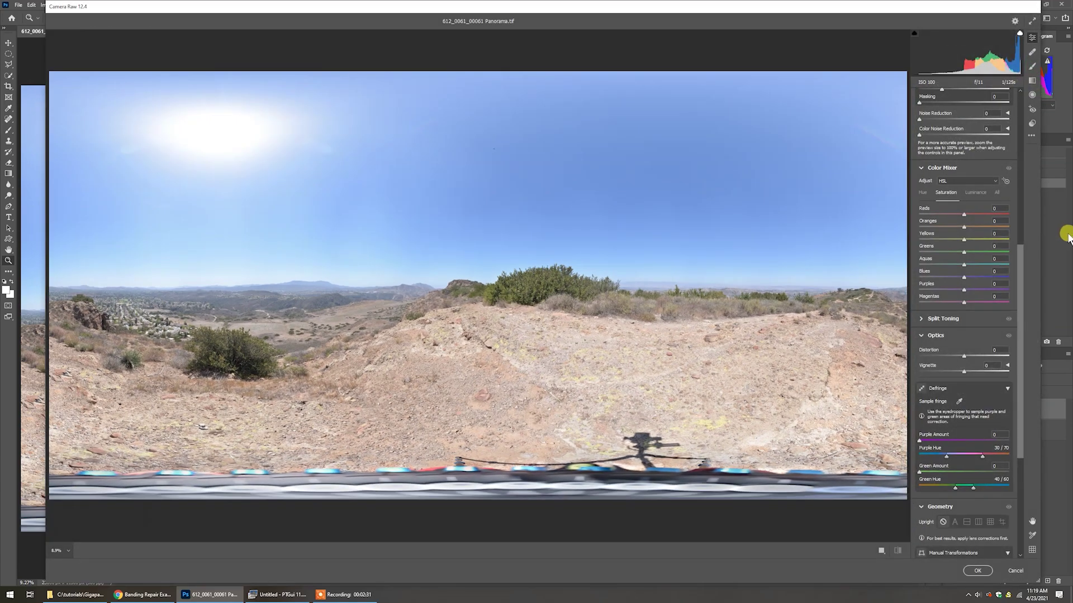
pyautogui.click(1031, 124)
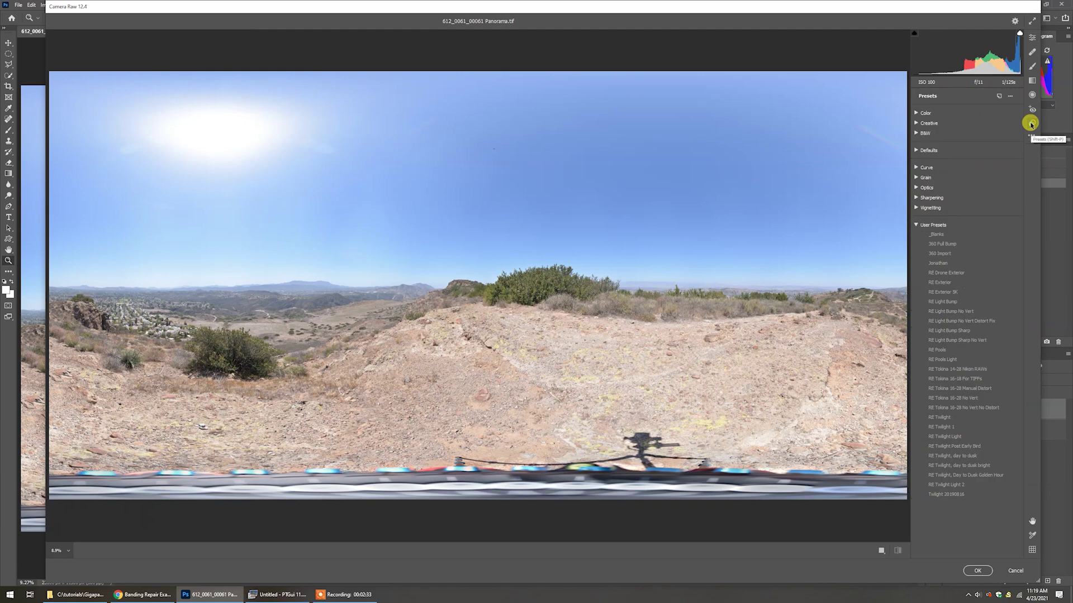
pyautogui.click(947, 293)
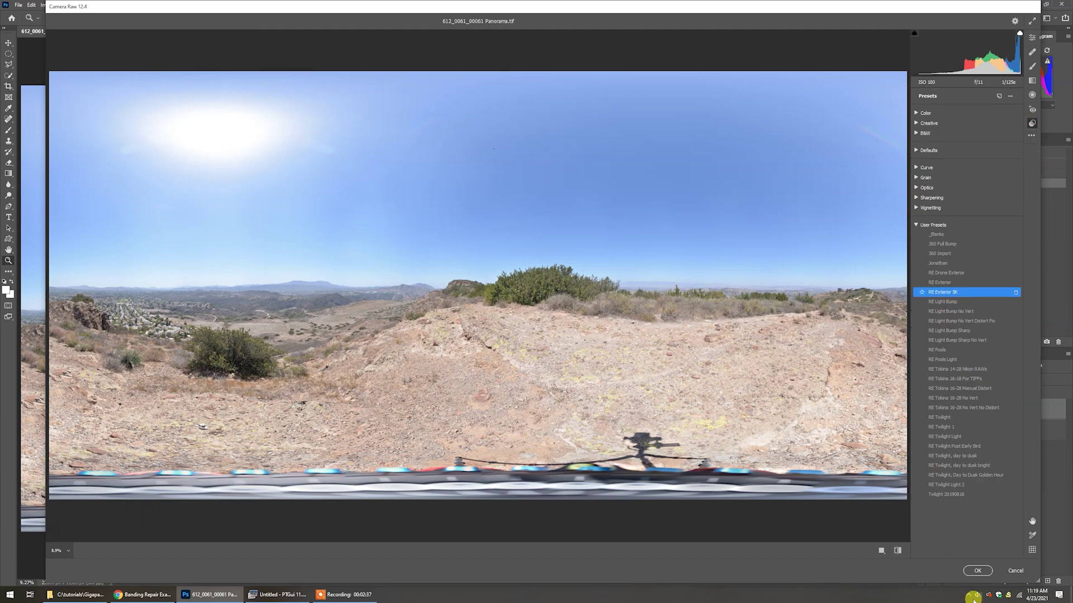
pyautogui.click(1030, 39)
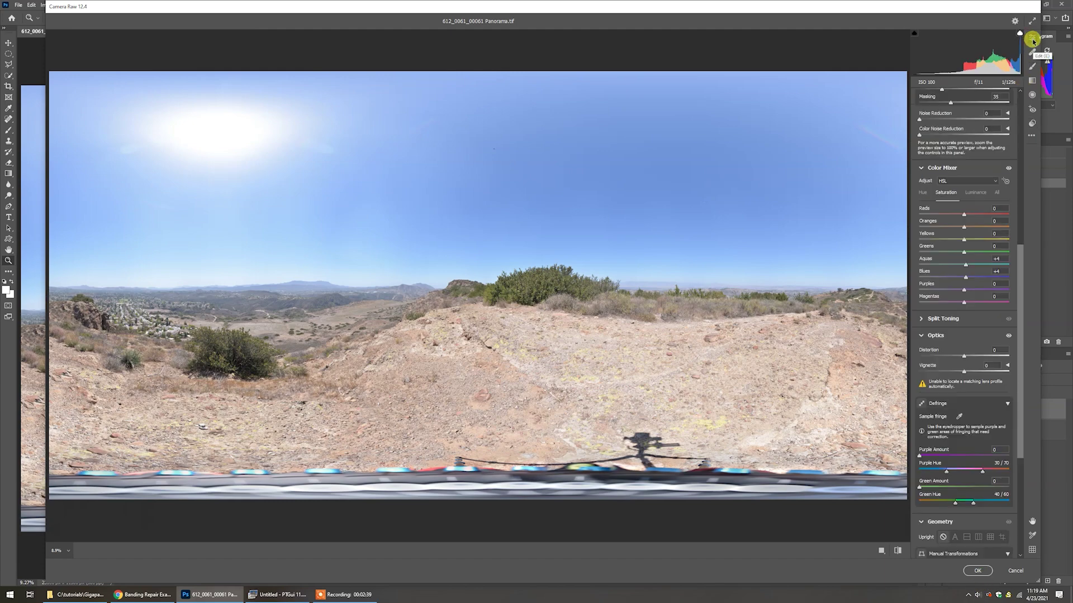
pyautogui.moveTo(1019, 287); pyautogui.dragTo(1010, 134)
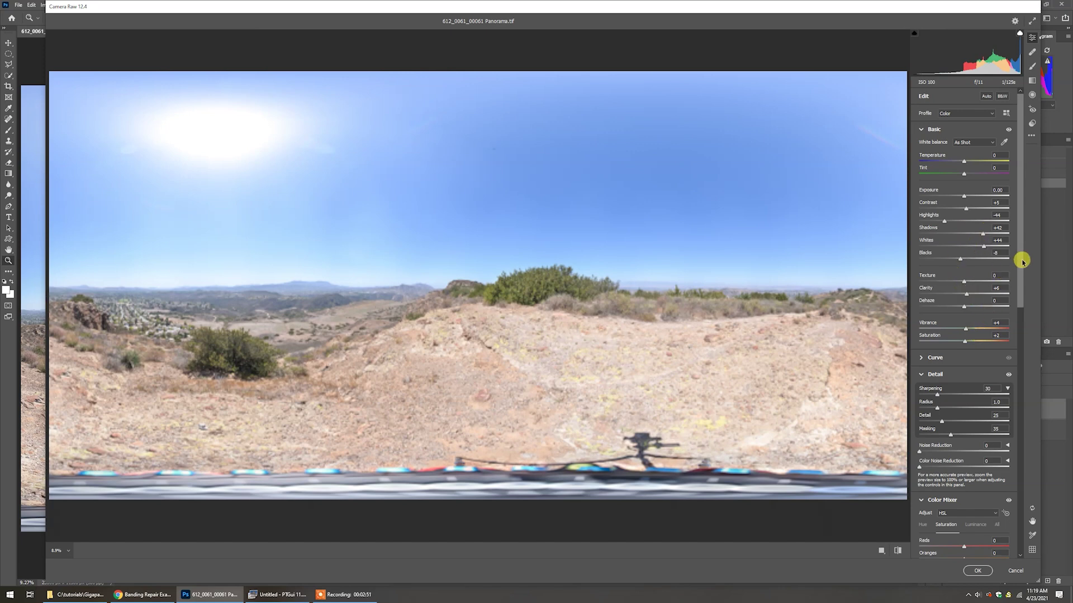
pyautogui.moveTo(1022, 258); pyautogui.dragTo(1018, 308)
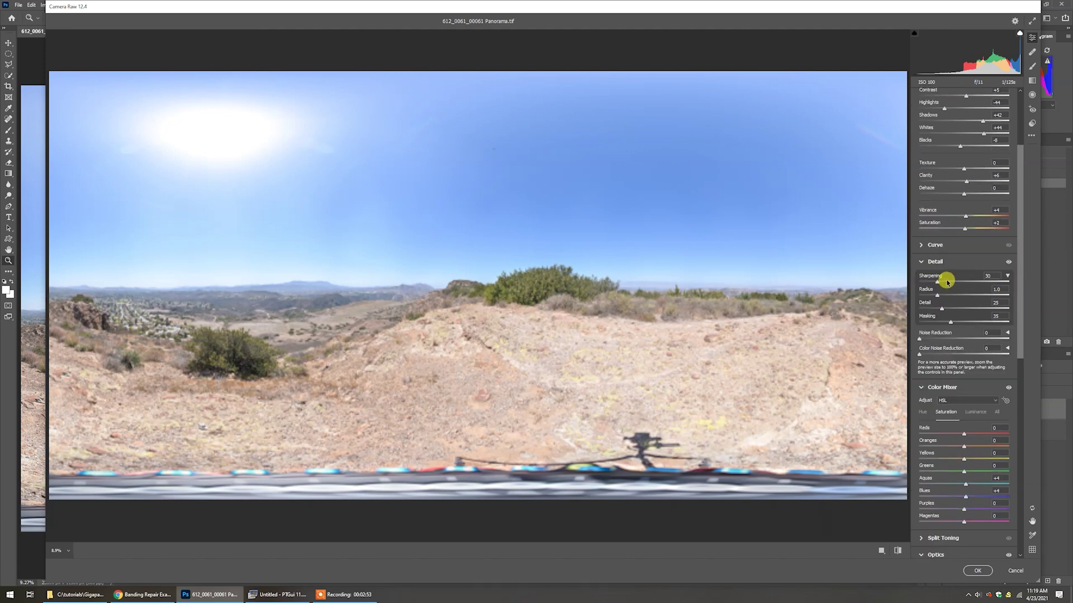
pyautogui.click(973, 571)
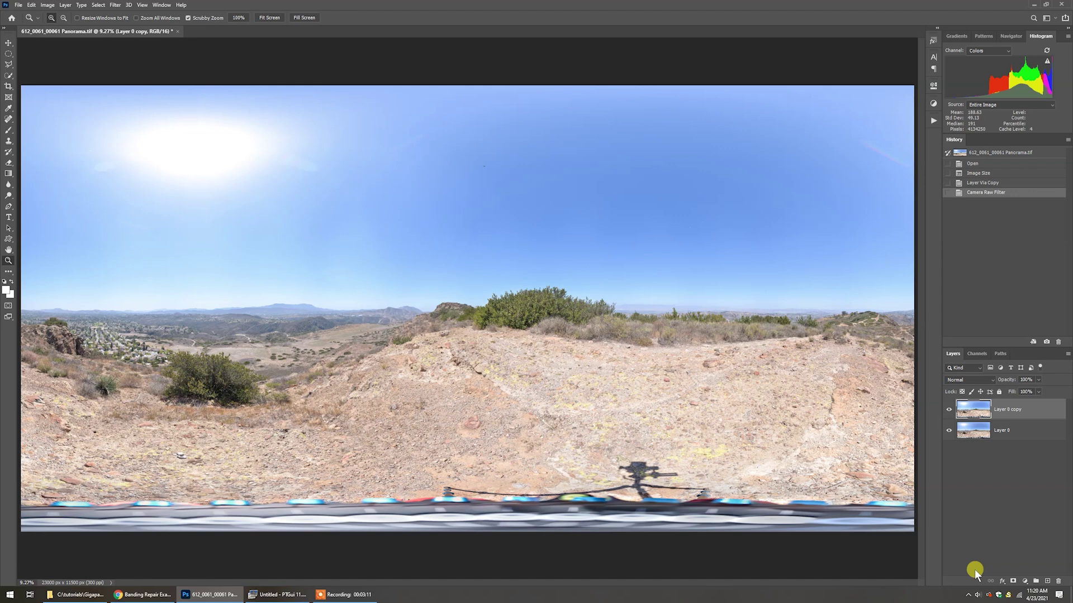
# Place sky.NEF from the Sky Swaps folder into the panorama as an embedded smart object, keeping its Camera Raw settings and original scale
pyautogui.hotkey('alt', 'Tab')
pyautogui.hotkey('alt', 'Tab')
pyautogui.hotkey('alt', 'Tab')
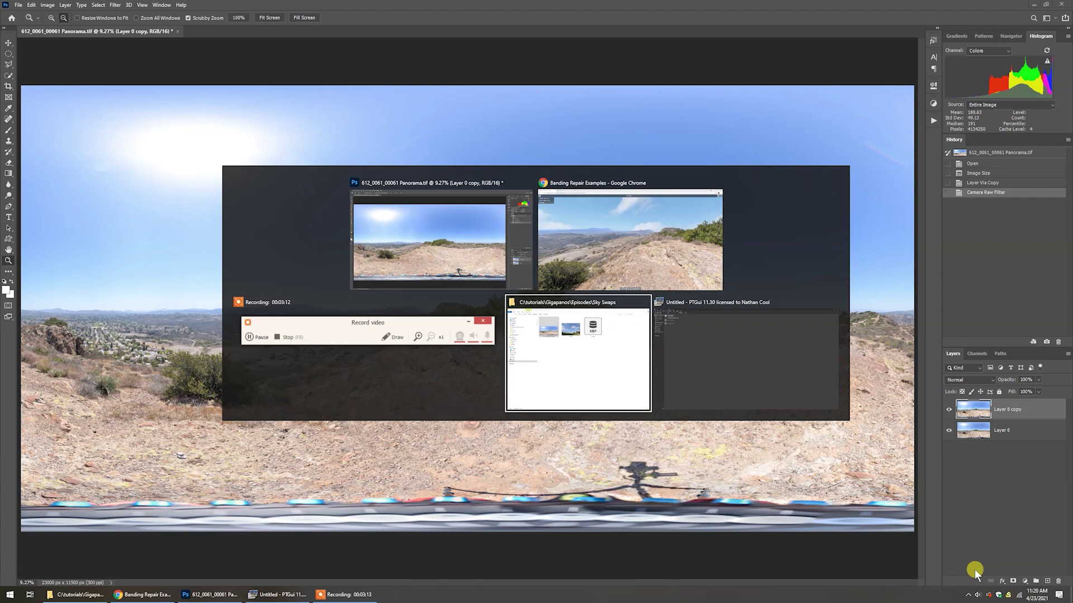
pyautogui.click(611, 153)
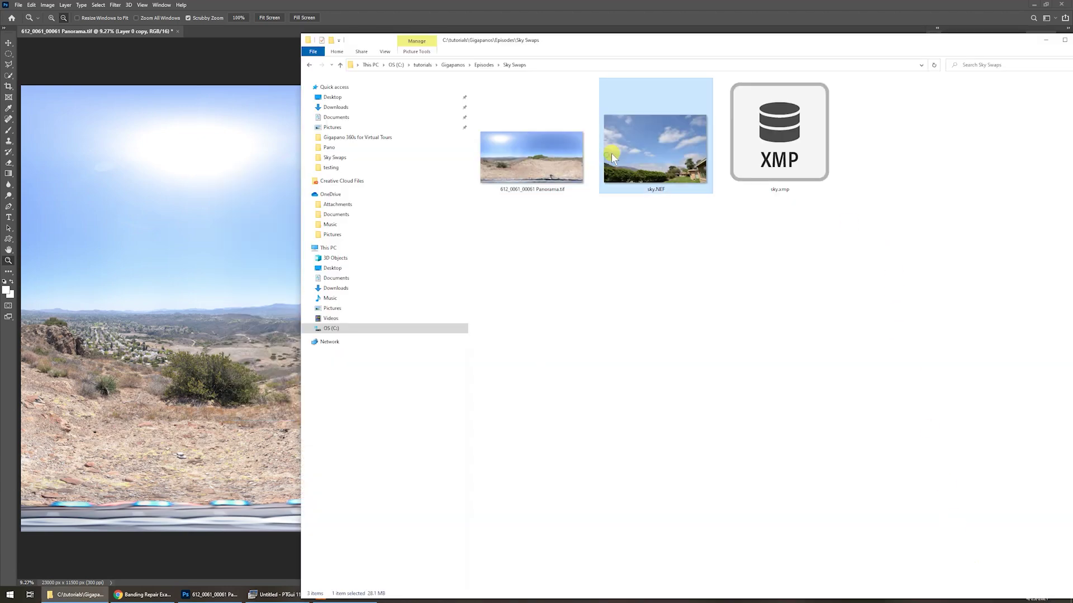
pyautogui.moveTo(671, 162); pyautogui.dragTo(238, 235)
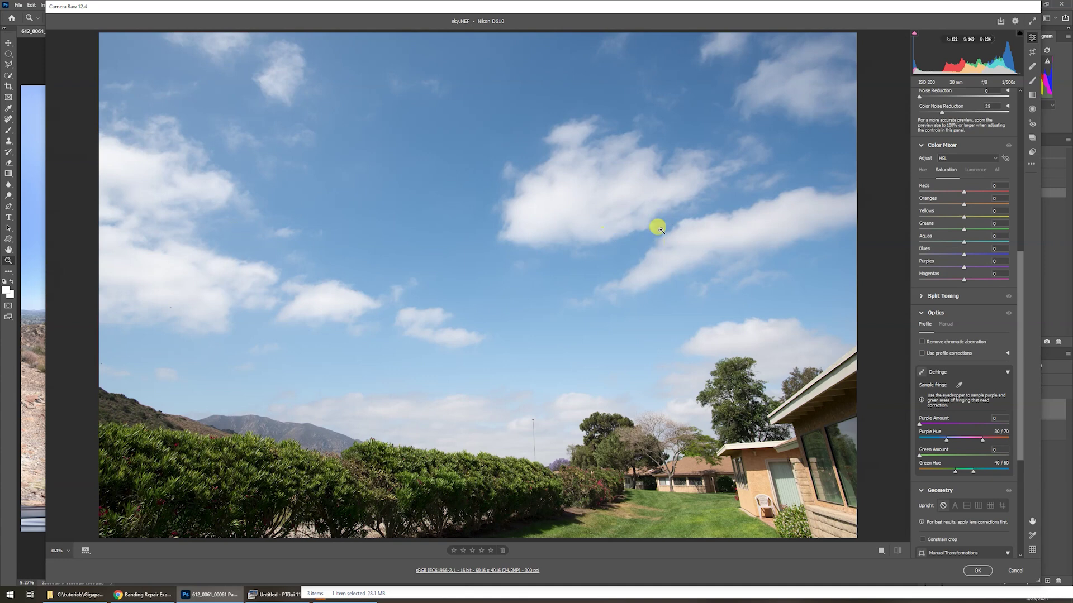
pyautogui.click(979, 571)
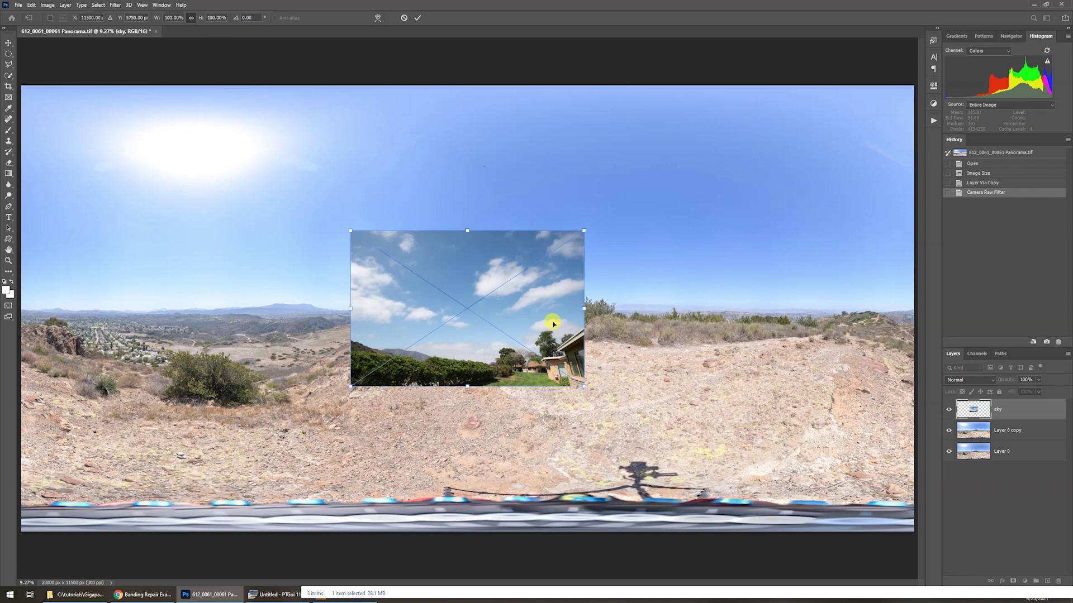
pyautogui.press('z')
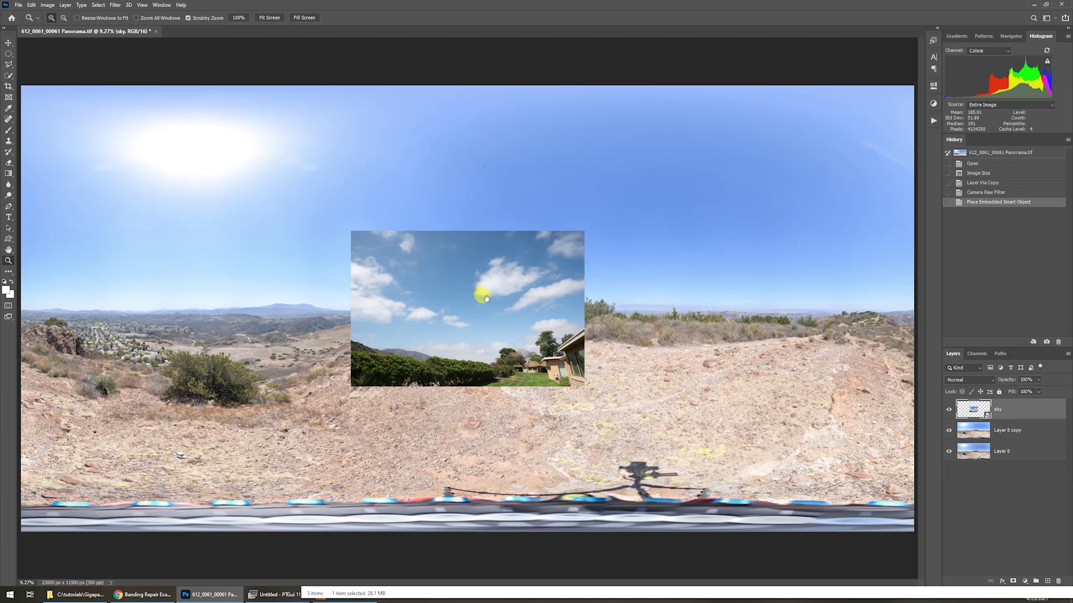
# Move the placed sky photo into the left half of the panorama, below the sun and over the large bush
pyautogui.moveTo(454, 296); pyautogui.dragTo(476, 298)
pyautogui.click(477, 299)
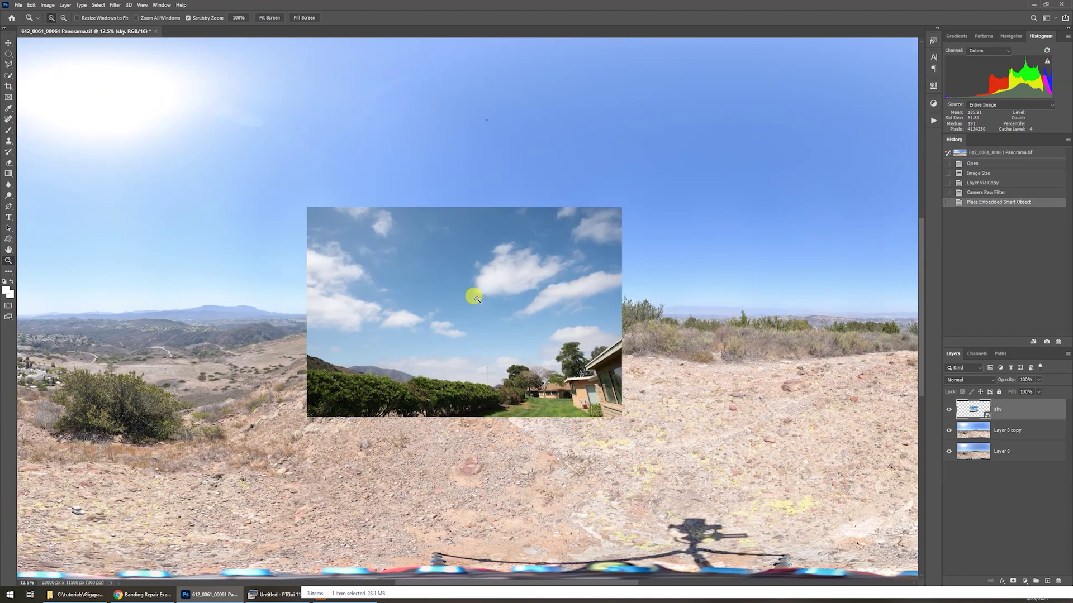
pyautogui.keyDown('alt'); pyautogui.click(476, 299); pyautogui.keyUp('alt')
pyautogui.press('v')
pyautogui.moveTo(447, 292); pyautogui.dragTo(206, 297)
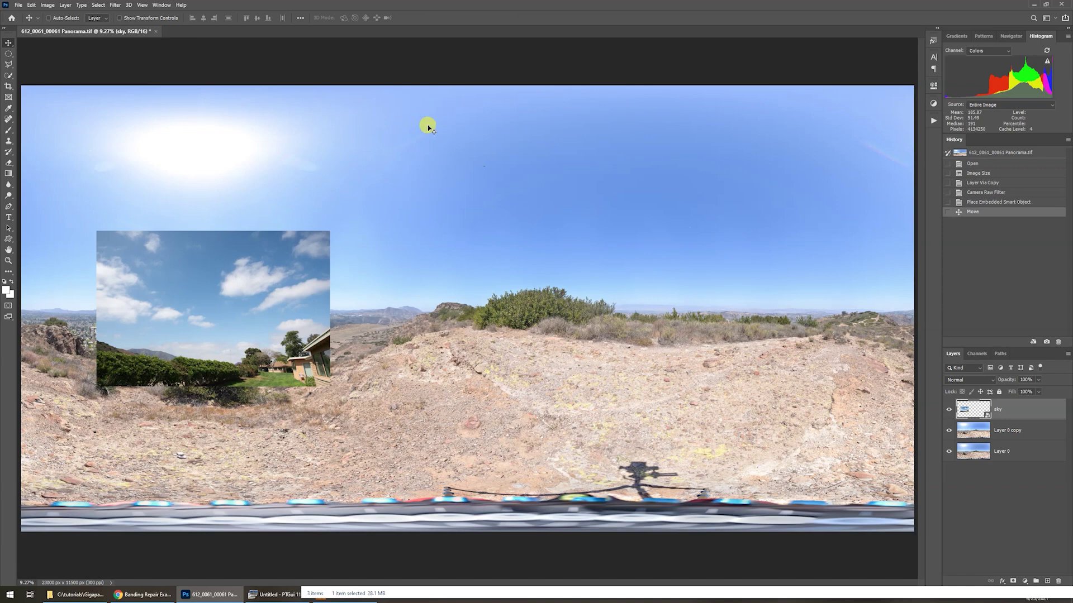
# Add a vertical guide at the centre of the panorama's width
pyautogui.click(142, 5)
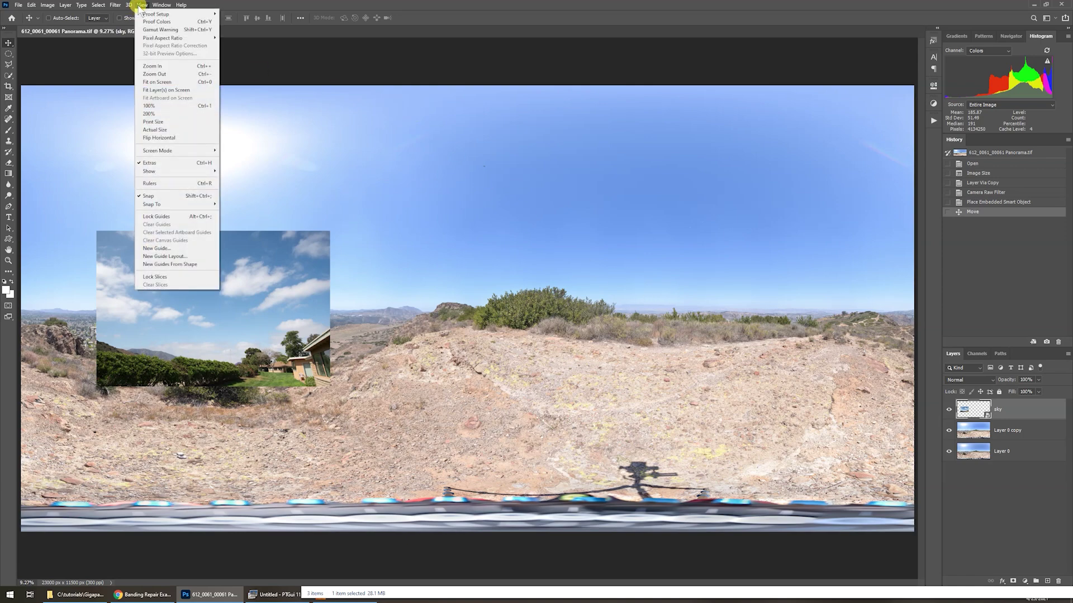
pyautogui.click(174, 248)
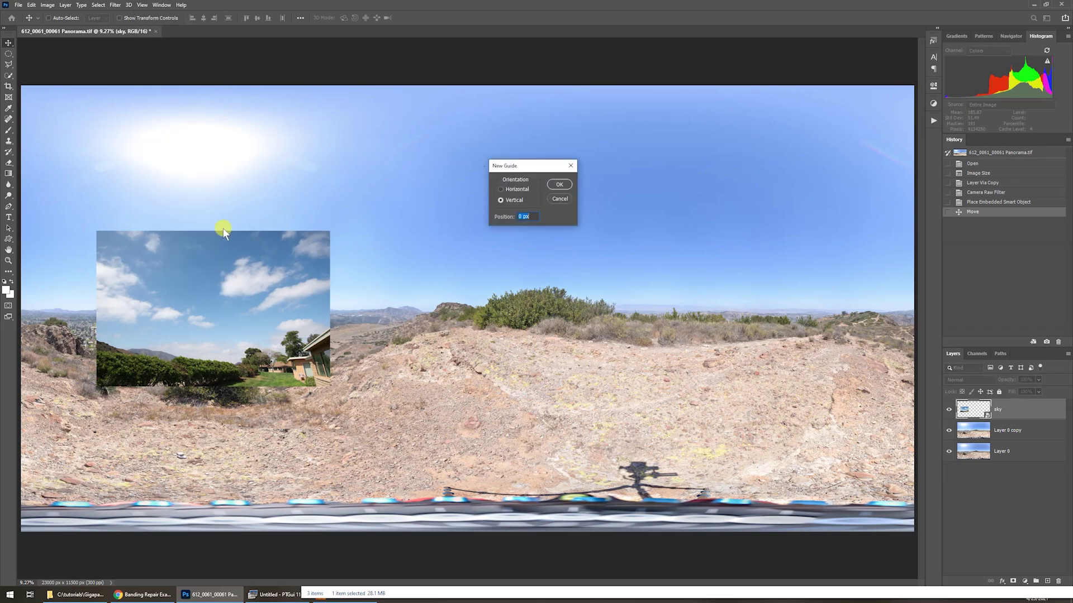
pyautogui.press('Right')
pyautogui.write('115')
pyautogui.click(559, 184)
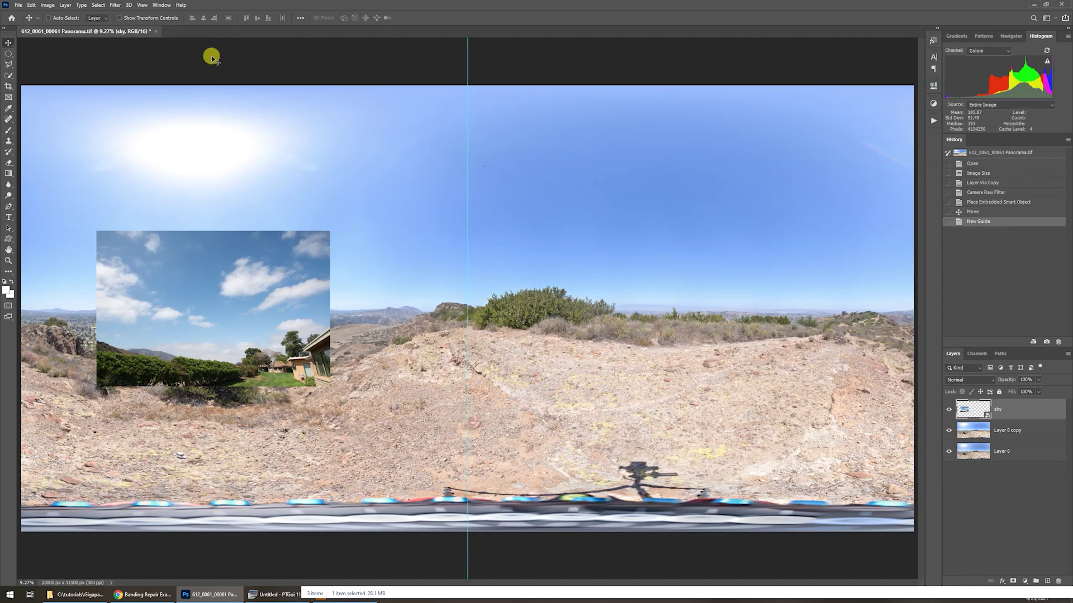
# Snap the sky photo to the panorama's upper-left corner and lower its layer opacity to about 66%
pyautogui.click(143, 6)
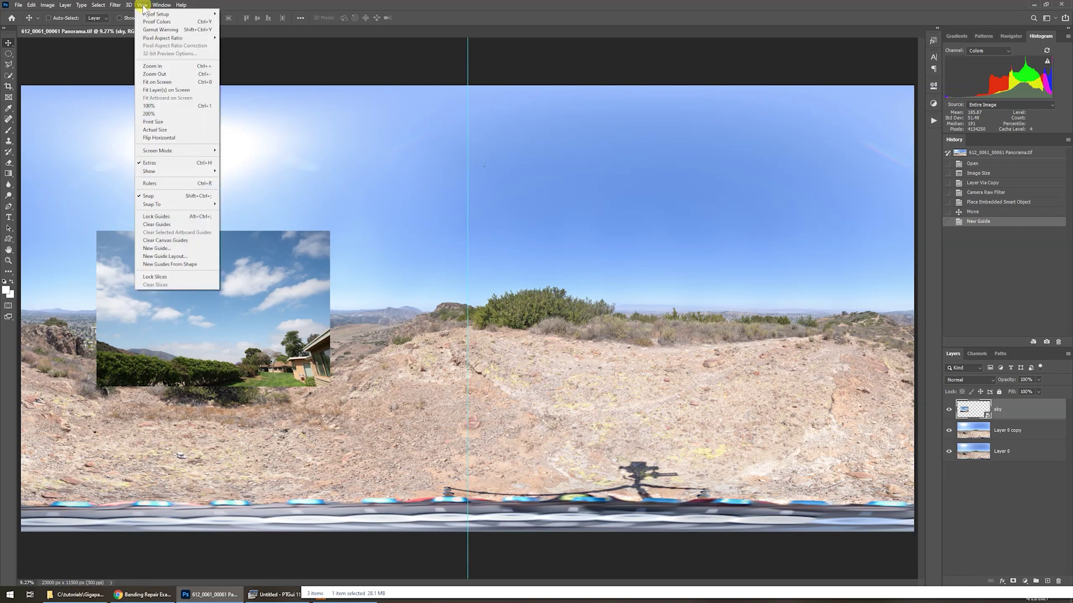
pyautogui.moveTo(187, 207)
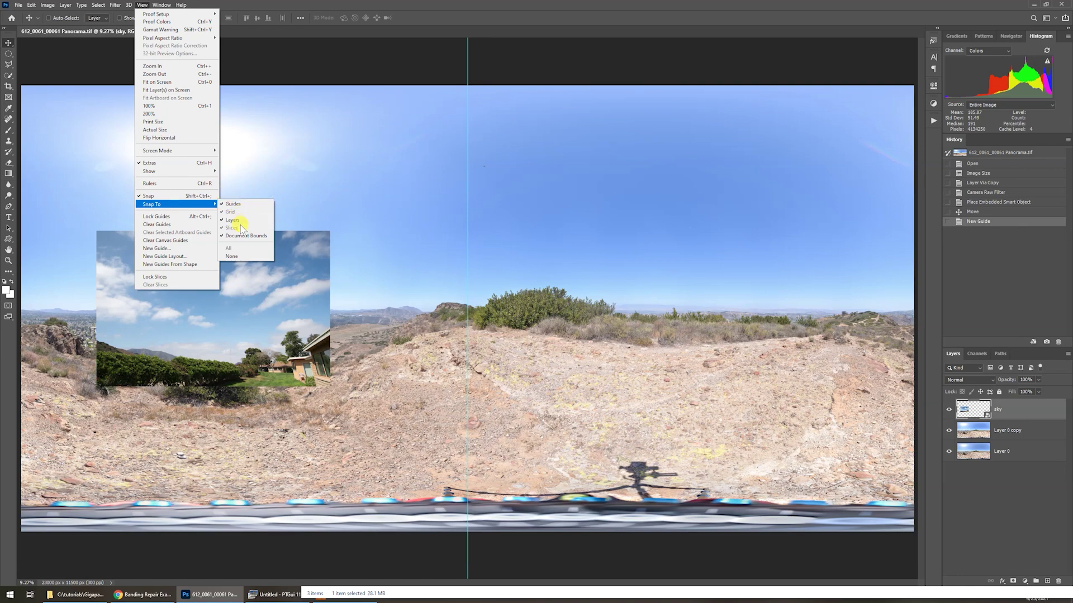
pyautogui.click(271, 55)
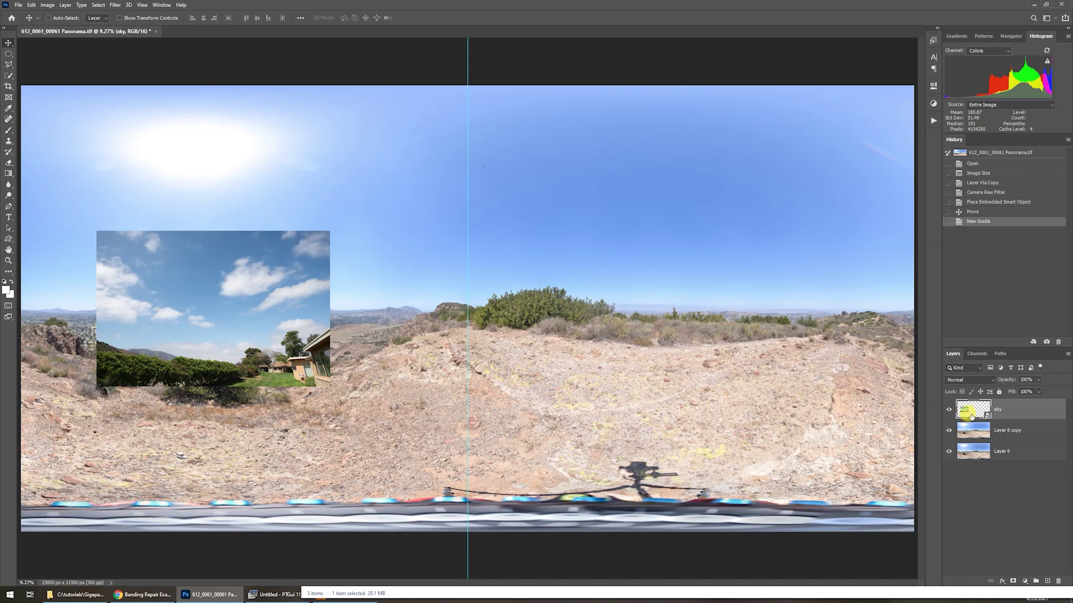
pyautogui.moveTo(246, 305); pyautogui.dragTo(162, 163)
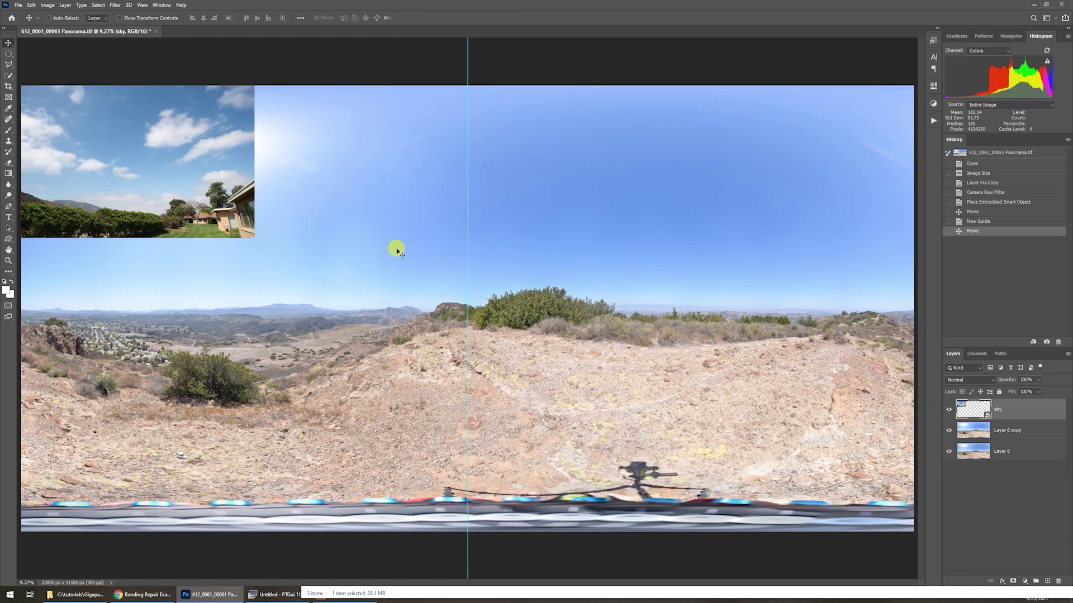
pyautogui.click(1038, 380)
pyautogui.moveTo(1031, 387); pyautogui.dragTo(1024, 389)
# Stretch the sky photo to about 191% width and 235% height, ending at the centre guide, and restore its opacity to 100%
pyautogui.hotkey('alt', 'e')
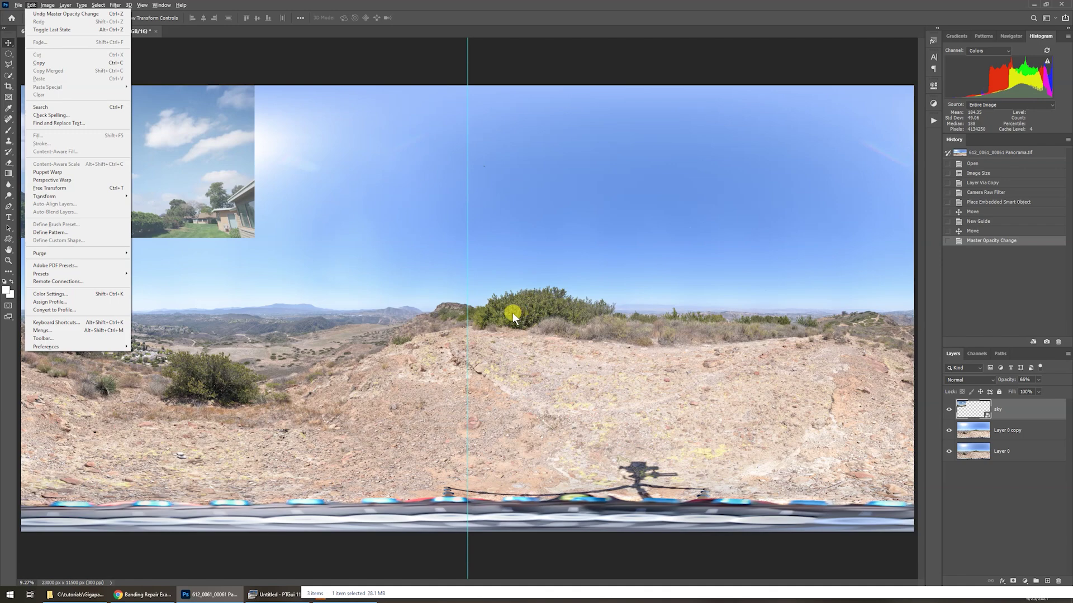
pyautogui.moveTo(80, 200)
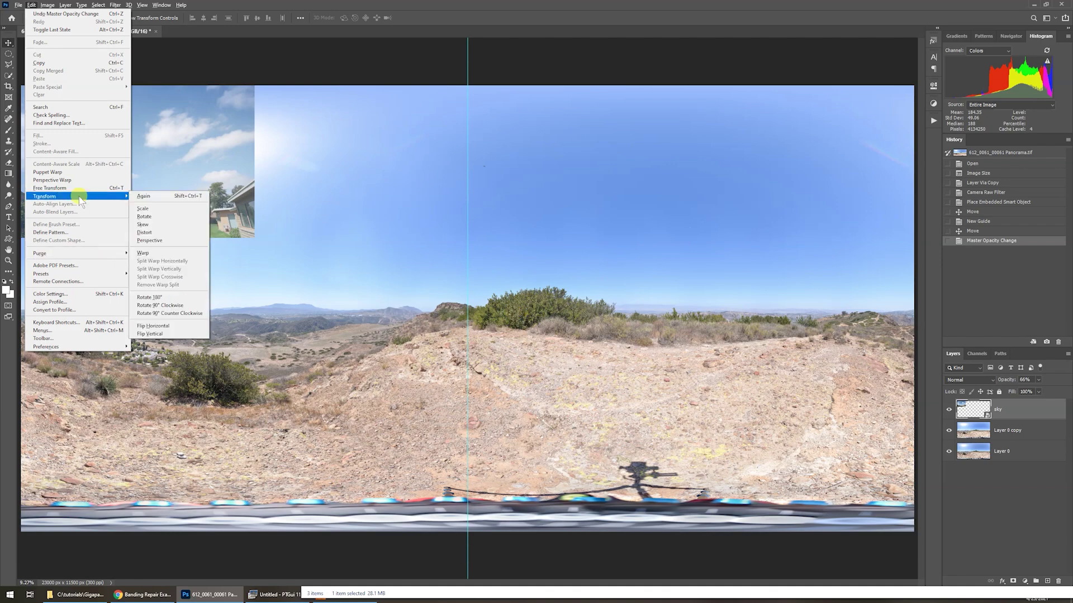
pyautogui.click(145, 209)
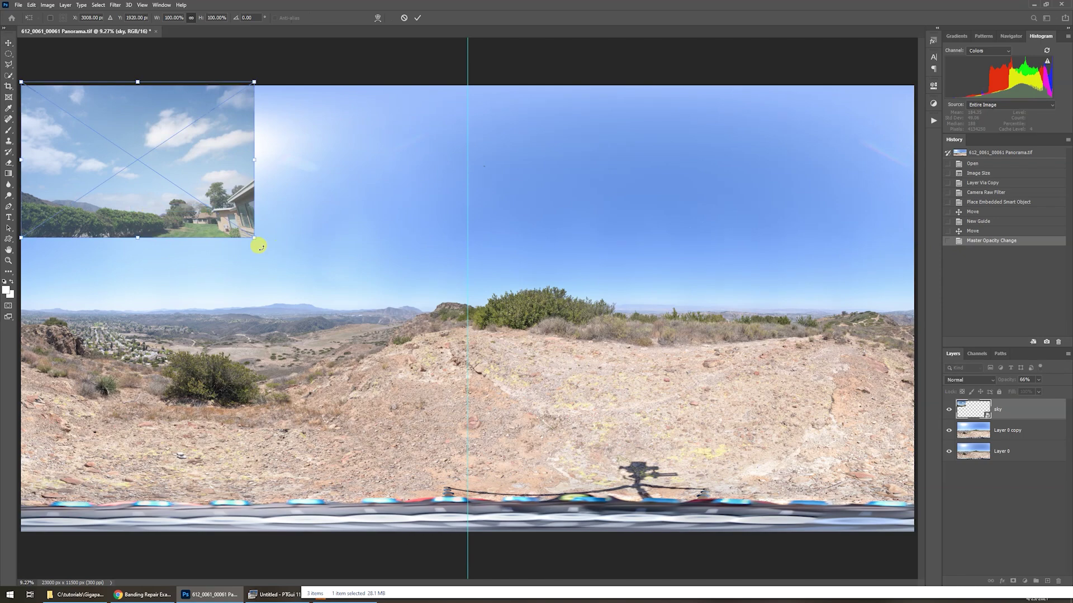
pyautogui.moveTo(253, 237); pyautogui.dragTo(462, 443)
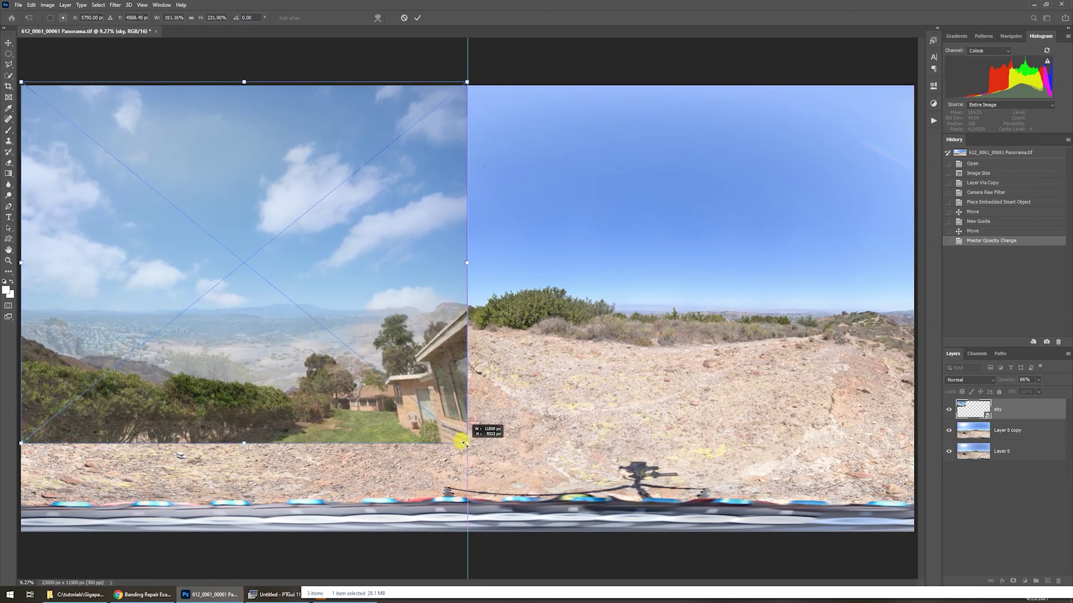
pyautogui.moveTo(464, 443); pyautogui.dragTo(464, 444)
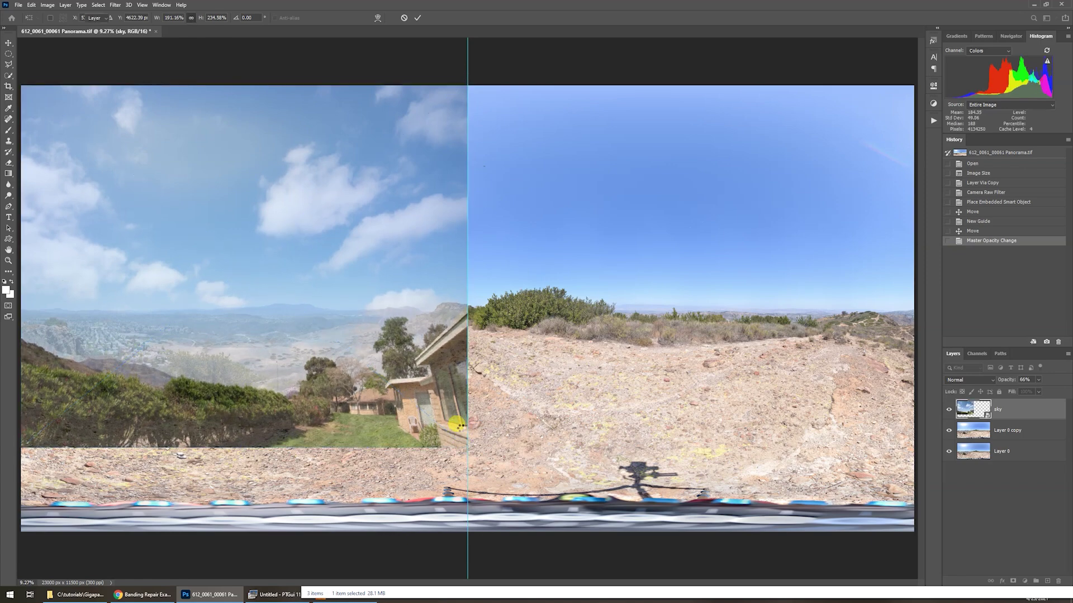
pyautogui.press('Return')
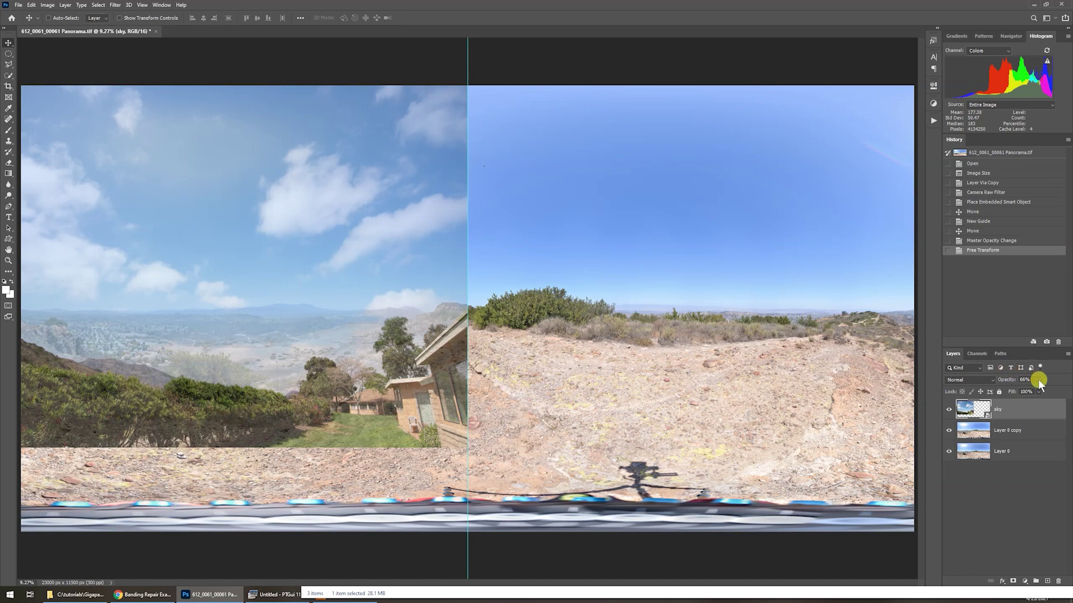
pyautogui.moveTo(1038, 389); pyautogui.dragTo(1055, 388)
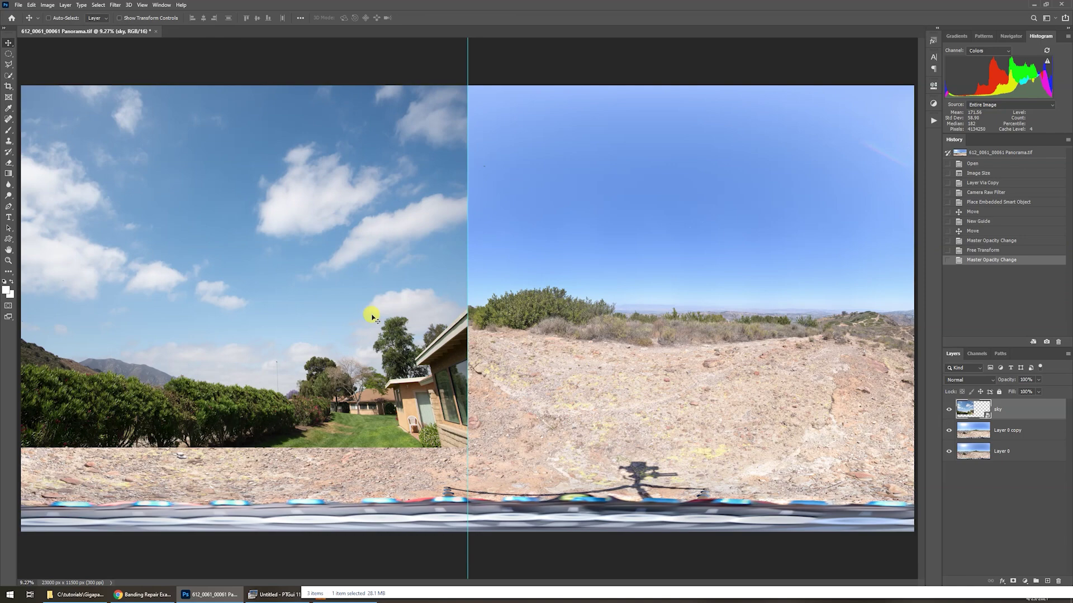
# Inspect the enlarged clouds at 100% and rasterize the sky layer
pyautogui.hotkey('ctrl', '1')
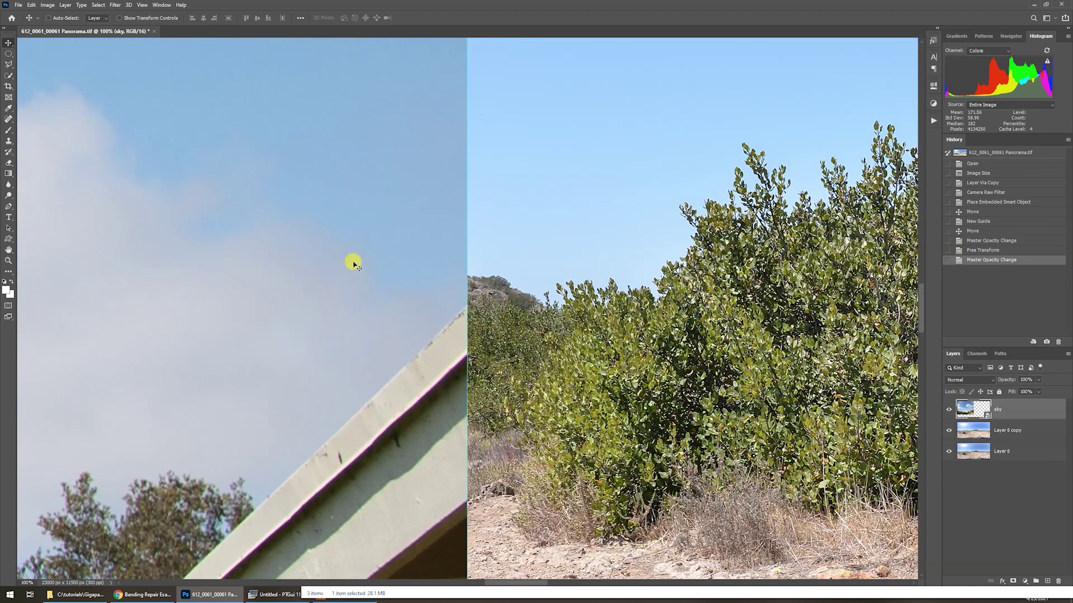
pyautogui.moveTo(290, 186); pyautogui.dragTo(603, 280)
pyautogui.moveTo(503, 232); pyautogui.dragTo(400, 235)
pyautogui.moveTo(568, 249); pyautogui.dragTo(504, 267)
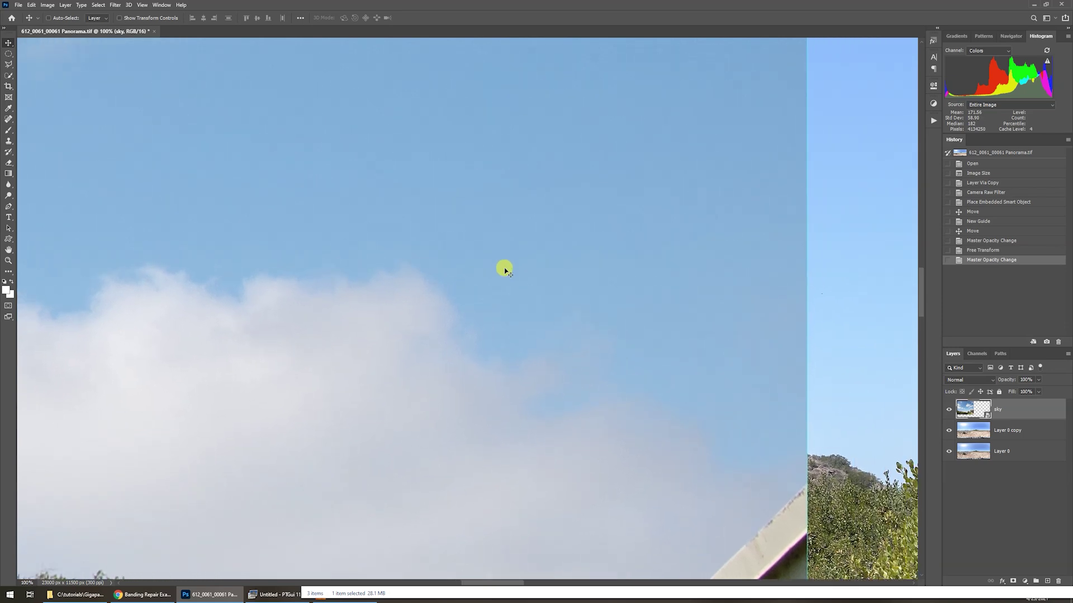
pyautogui.rightClick(970, 412)
pyautogui.click(996, 408)
pyautogui.rightClick(1007, 410)
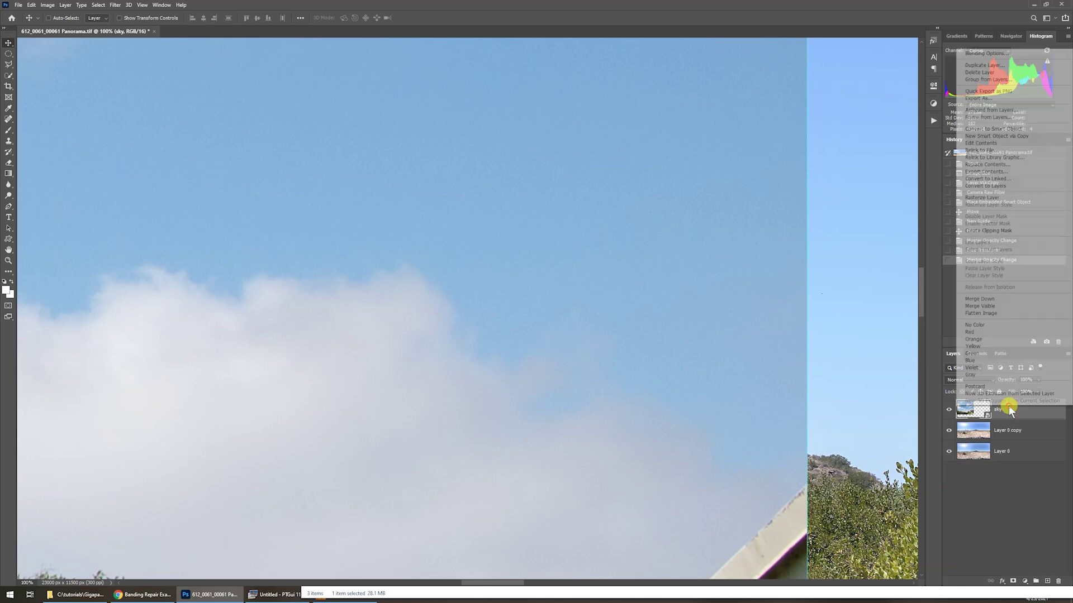
pyautogui.click(989, 198)
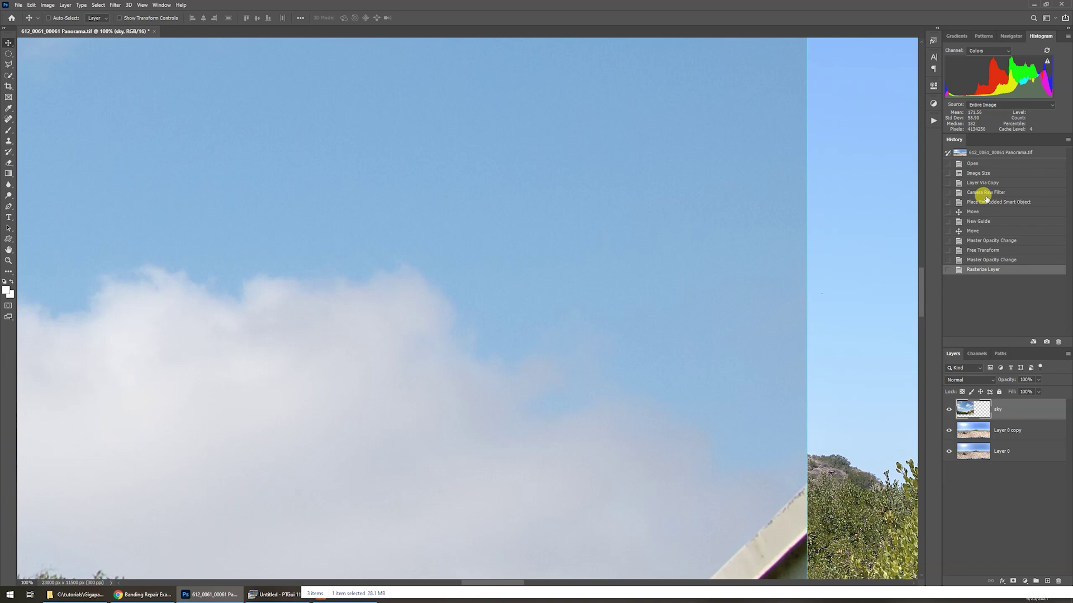
# Apply the Median noise filter to the sky layer, keeping the preset radius
pyautogui.hotkey('alt', 't')
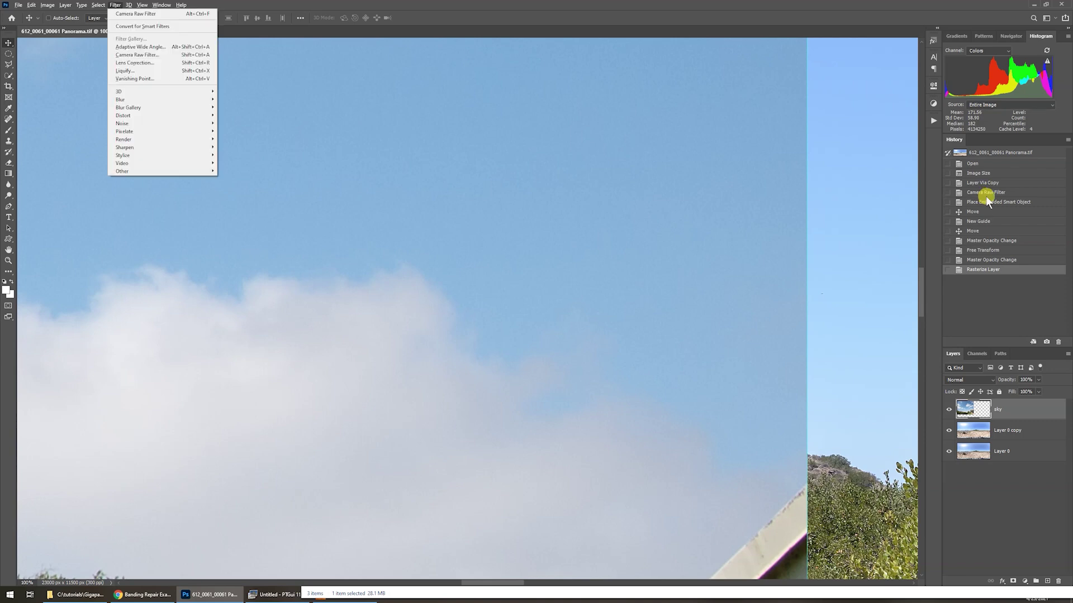
pyautogui.moveTo(151, 123)
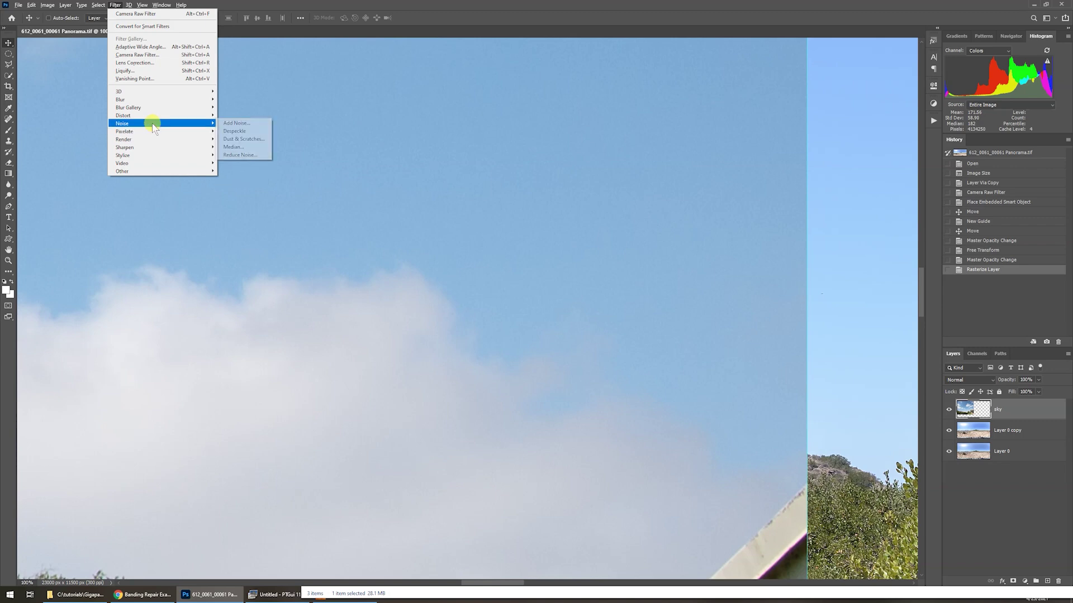
pyautogui.click(244, 148)
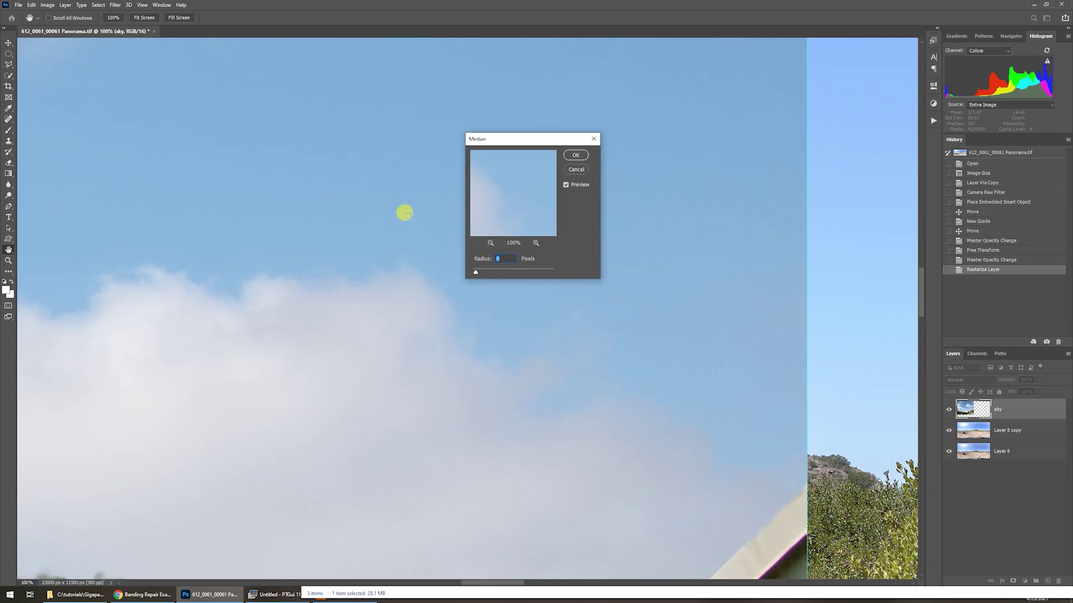
pyautogui.moveTo(516, 144); pyautogui.dragTo(445, 144)
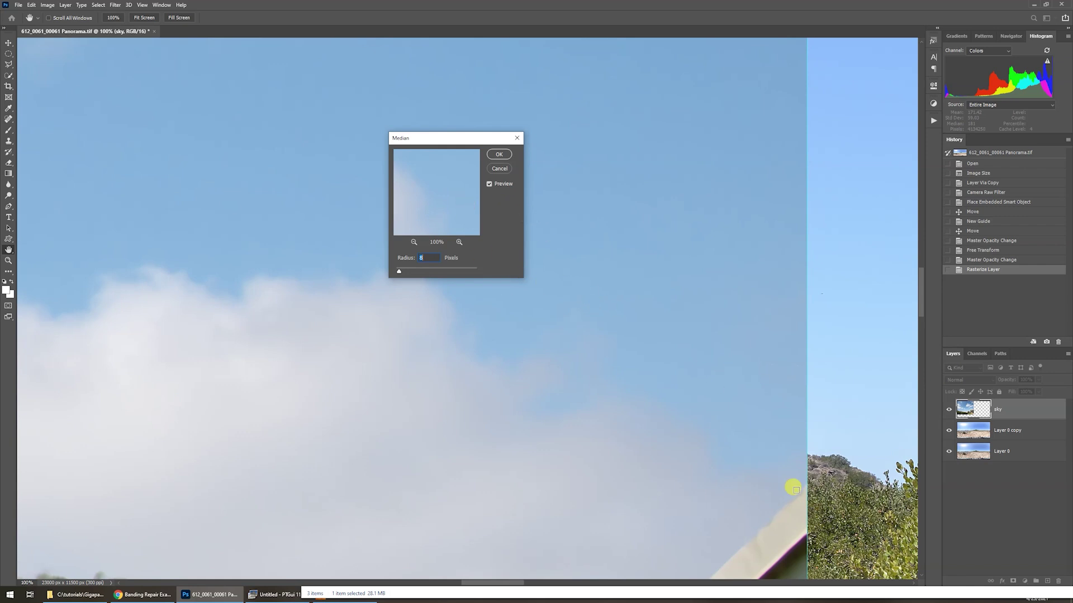
pyautogui.click(499, 156)
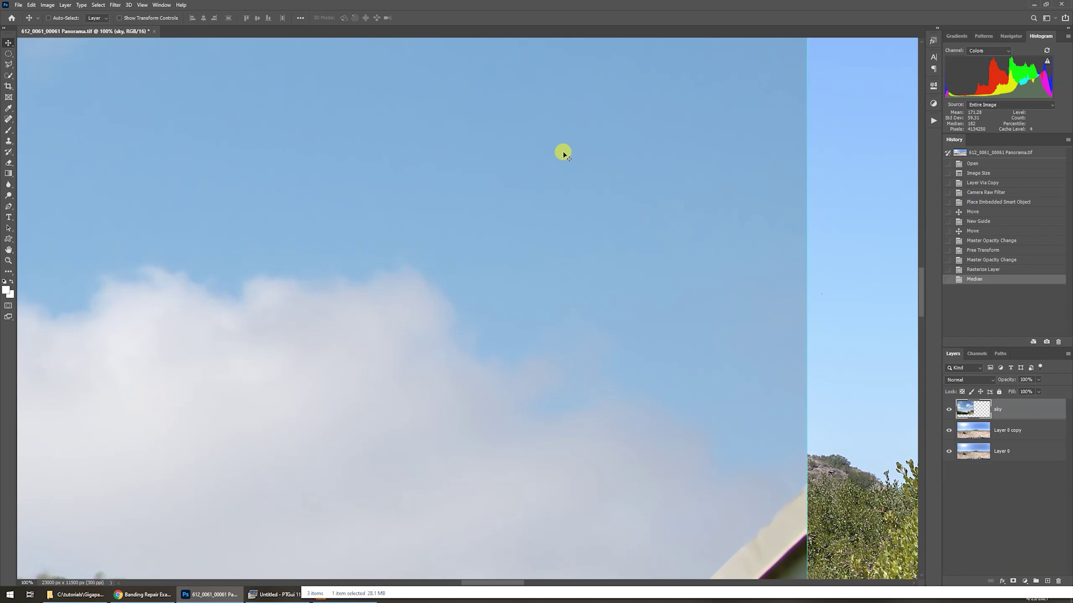
# Lower the sky layer's opacity to about 49% and duplicate the layer
pyautogui.hotkey('ctrl', '0')
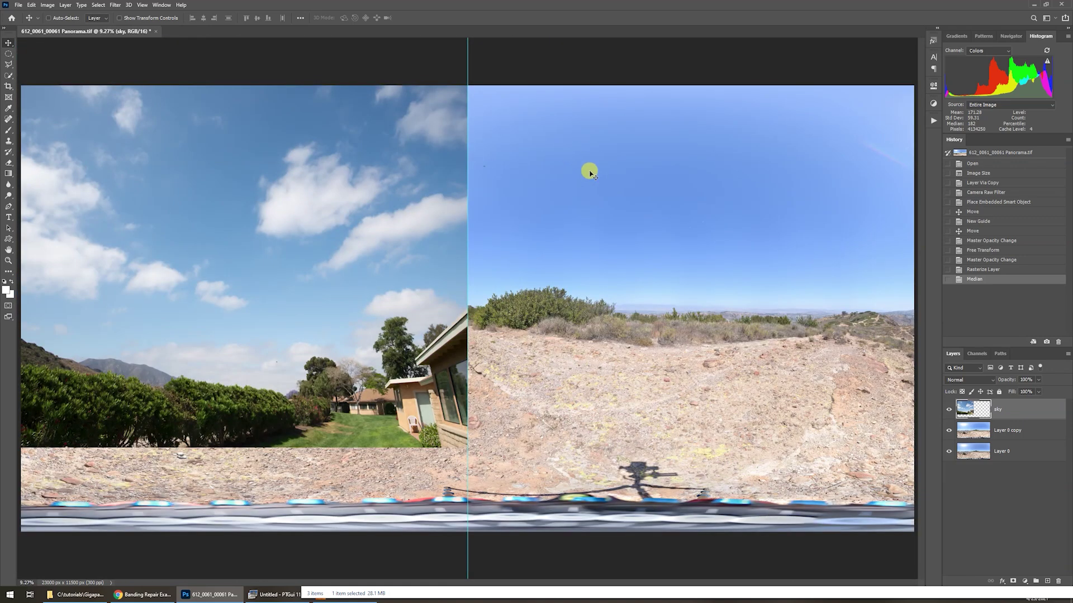
pyautogui.click(1039, 380)
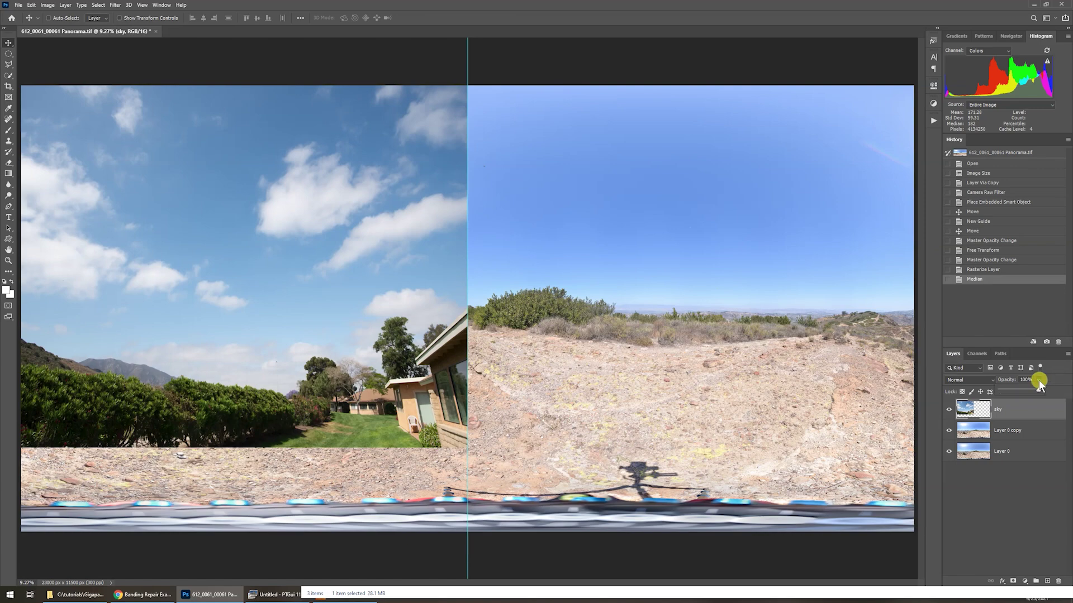
pyautogui.click(1017, 389)
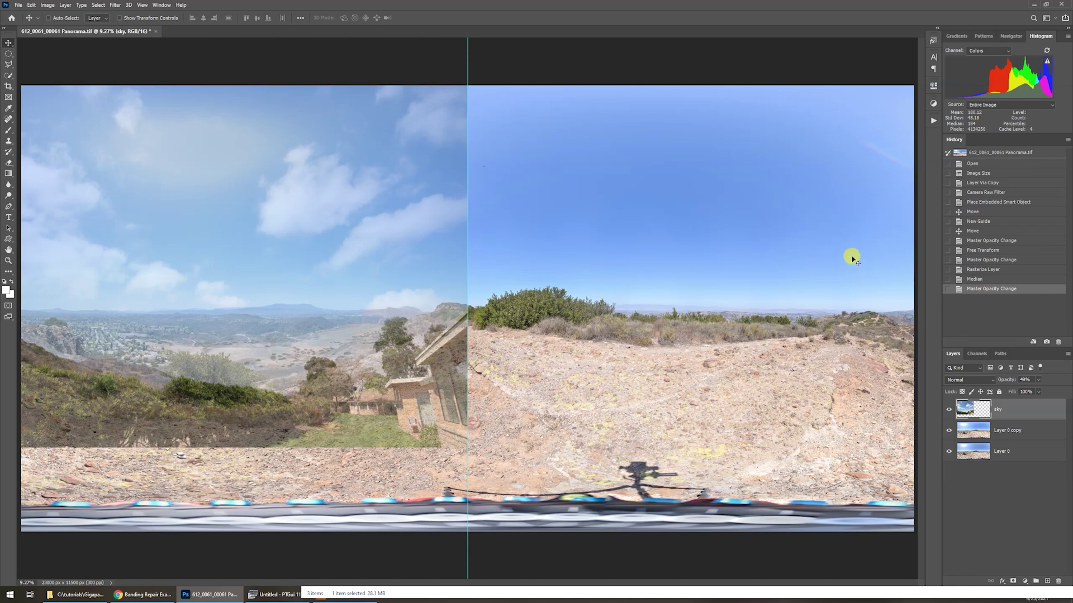
pyautogui.hotkey('ctrl', 'j')
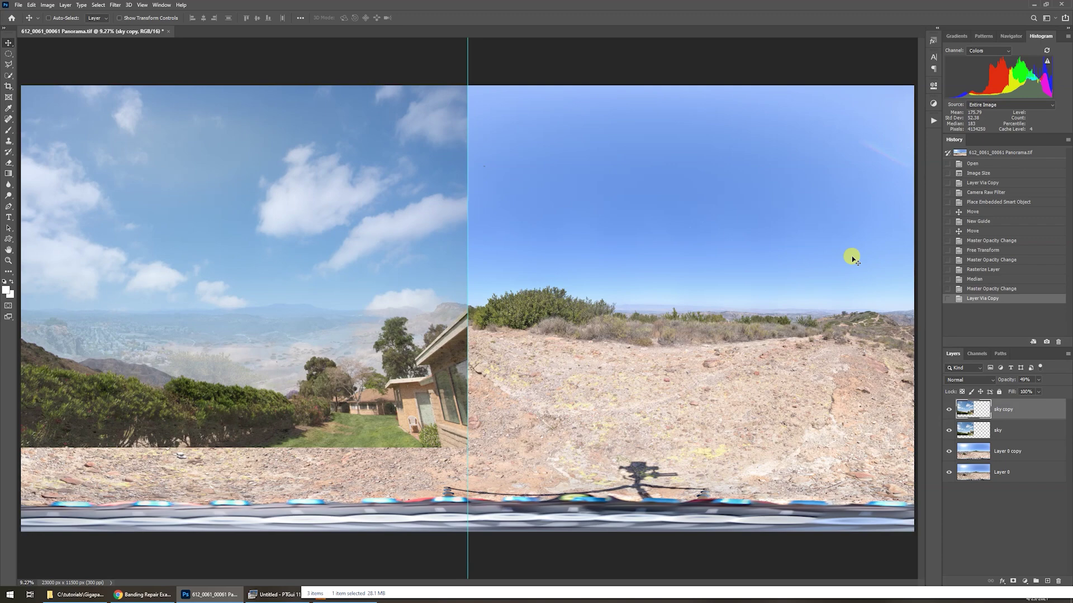
# Flip the sky copy horizontally and move it onto the right half of the panorama, flush with the centre guide
pyautogui.hotkey('alt', 'e')
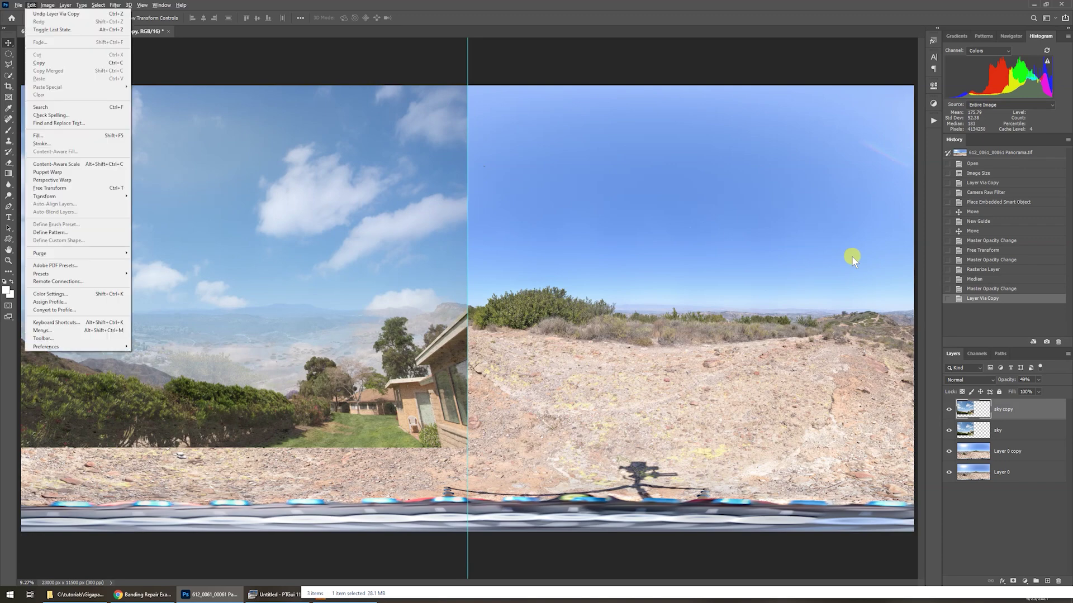
pyautogui.moveTo(91, 198)
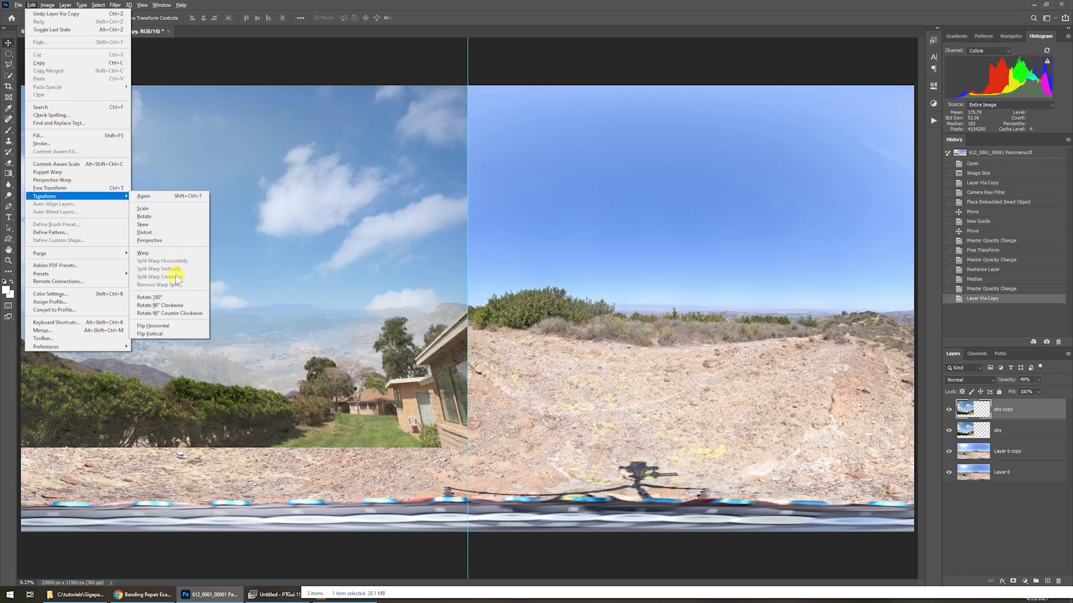
pyautogui.click(170, 328)
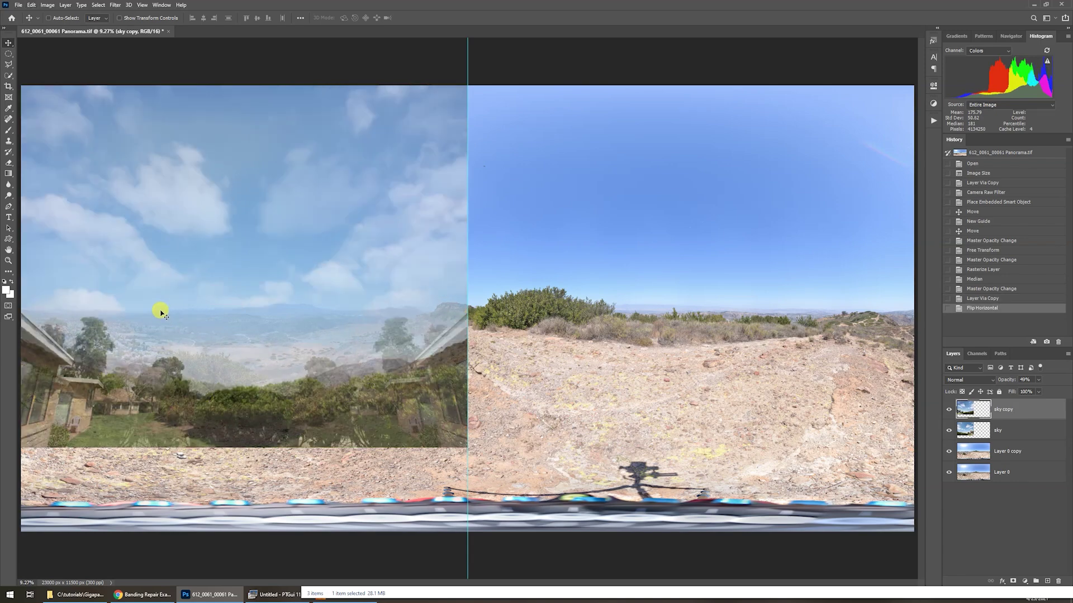
pyautogui.moveTo(160, 312); pyautogui.dragTo(604, 316)
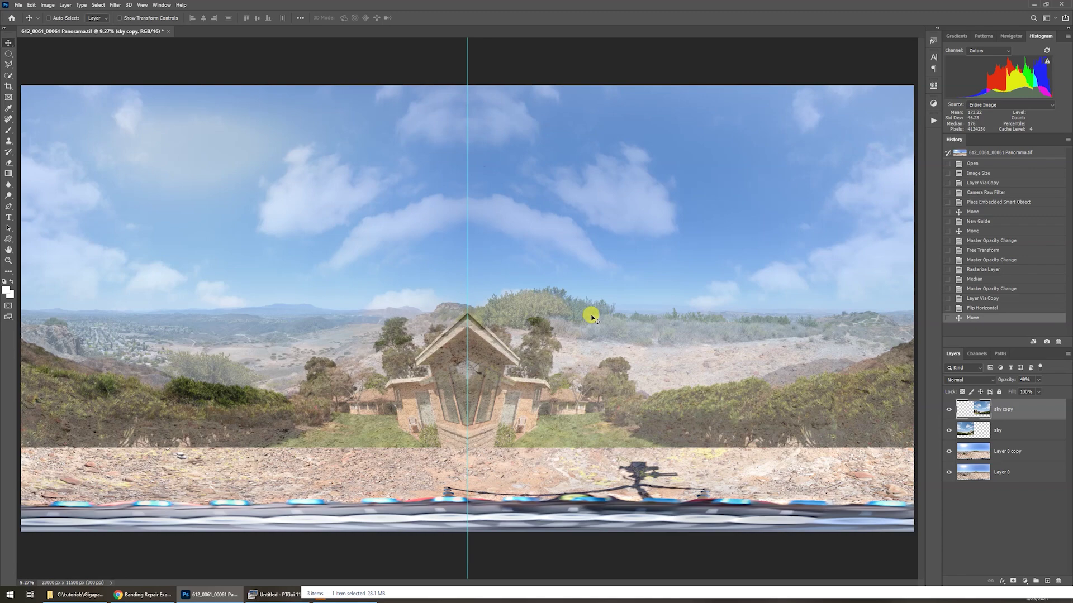
# Clear the guides and set both the sky copy and the sky layer to 100% opacity
pyautogui.click(143, 5)
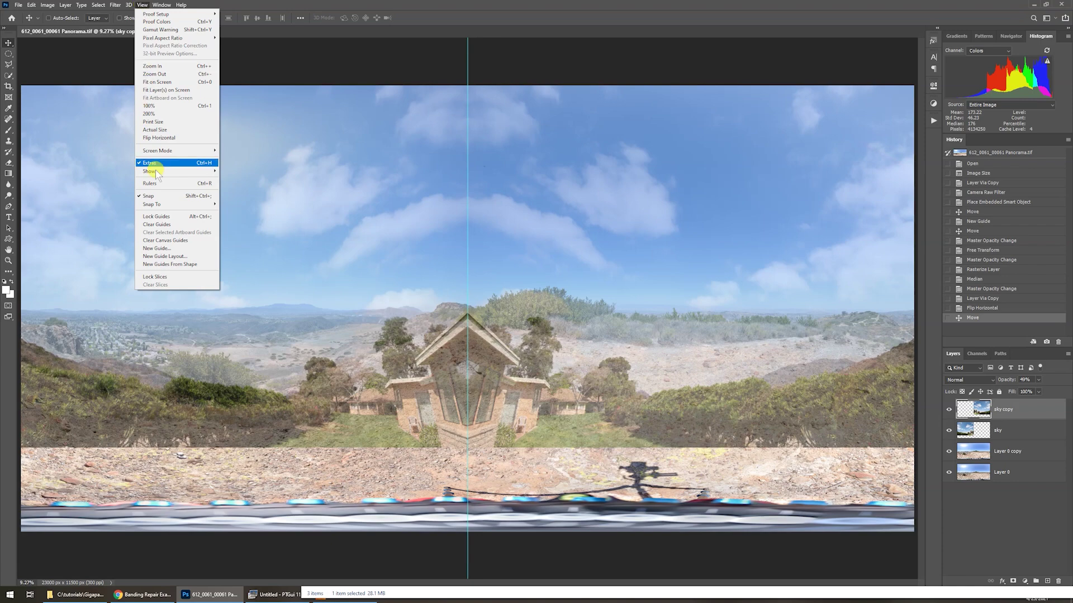
pyautogui.click(158, 225)
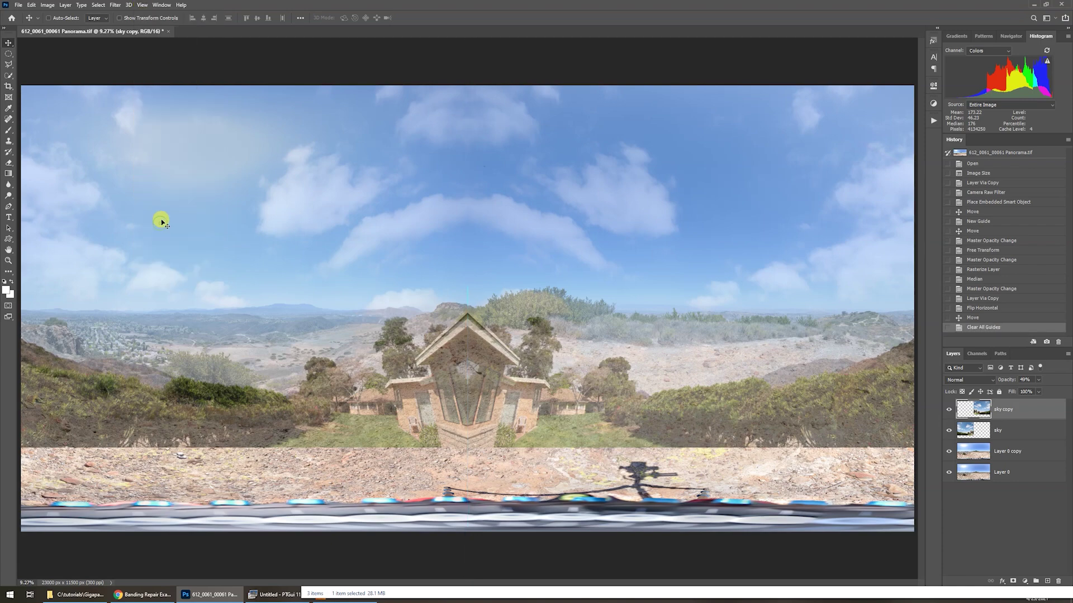
pyautogui.click(1038, 379)
pyautogui.moveTo(1037, 391); pyautogui.dragTo(1068, 390)
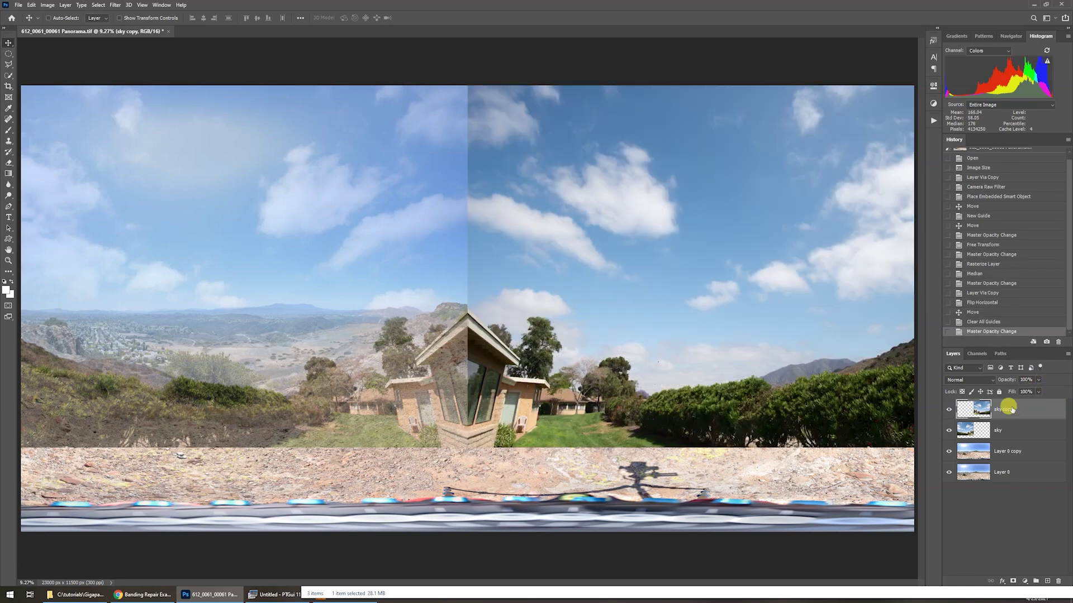
pyautogui.click(1000, 429)
pyautogui.moveTo(1037, 390); pyautogui.dragTo(1060, 388)
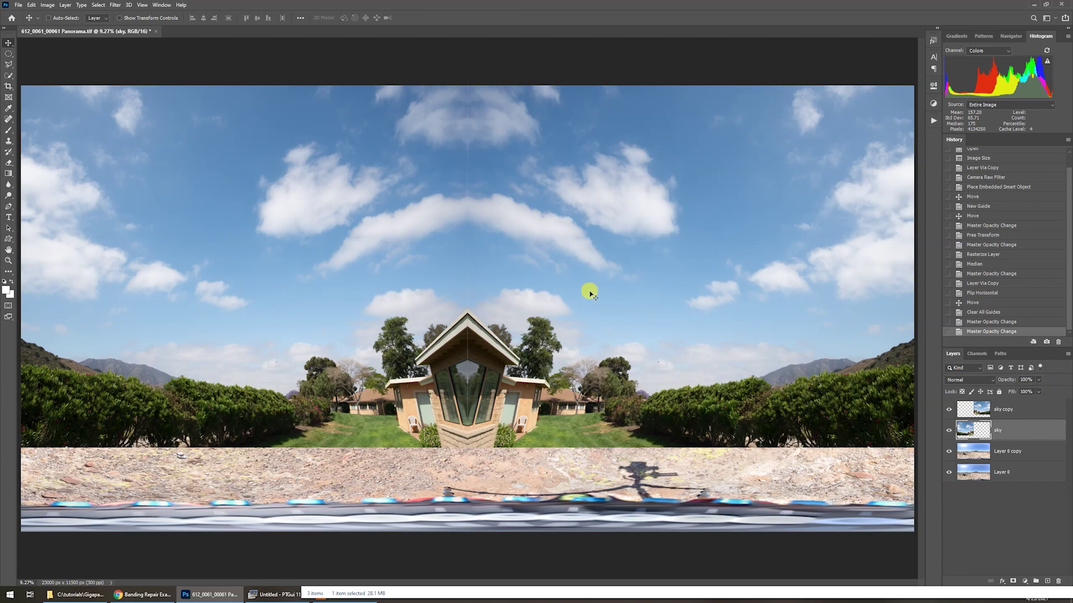
# Examine the centre seam of the mirrored sky up close, from the building's roof up to the top clouds
pyautogui.press('z')
pyautogui.click(462, 228)
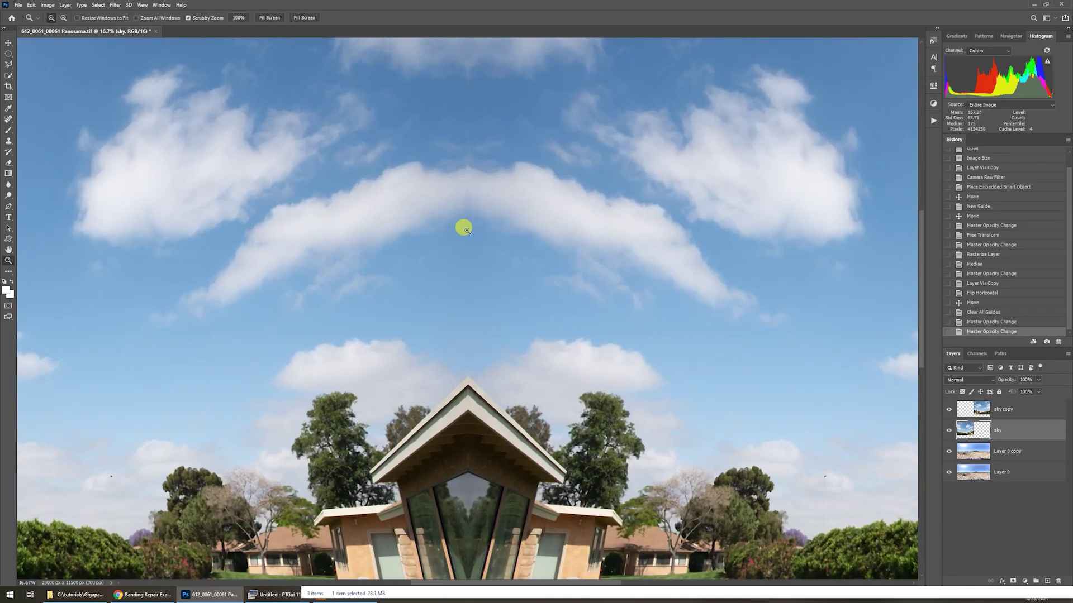
pyautogui.click(463, 228)
pyautogui.click(463, 228)
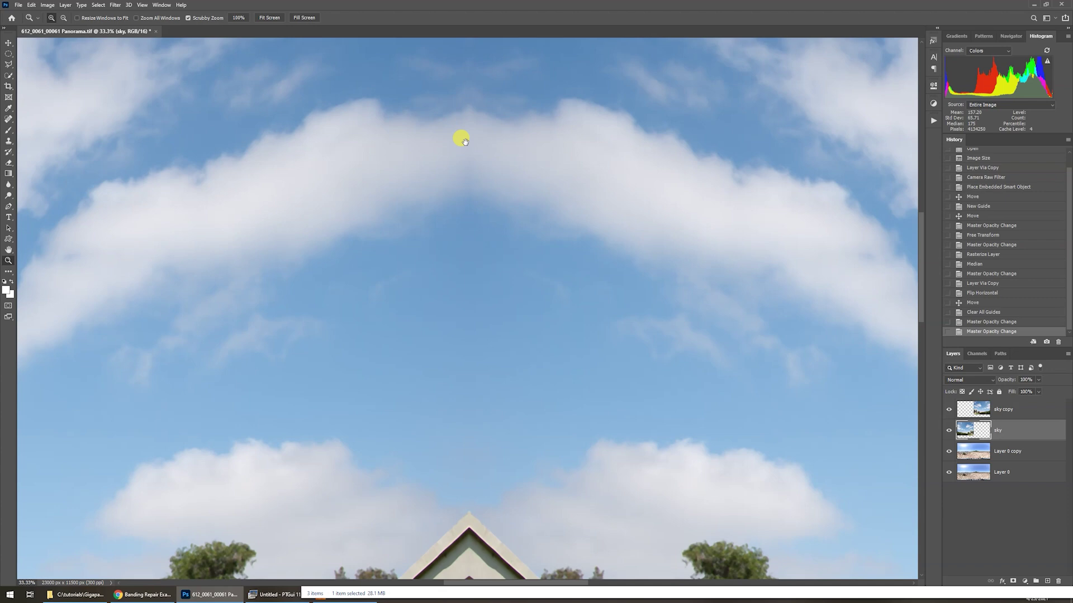
pyautogui.moveTo(465, 135); pyautogui.dragTo(447, 300)
pyautogui.moveTo(451, 225); pyautogui.dragTo(453, 302)
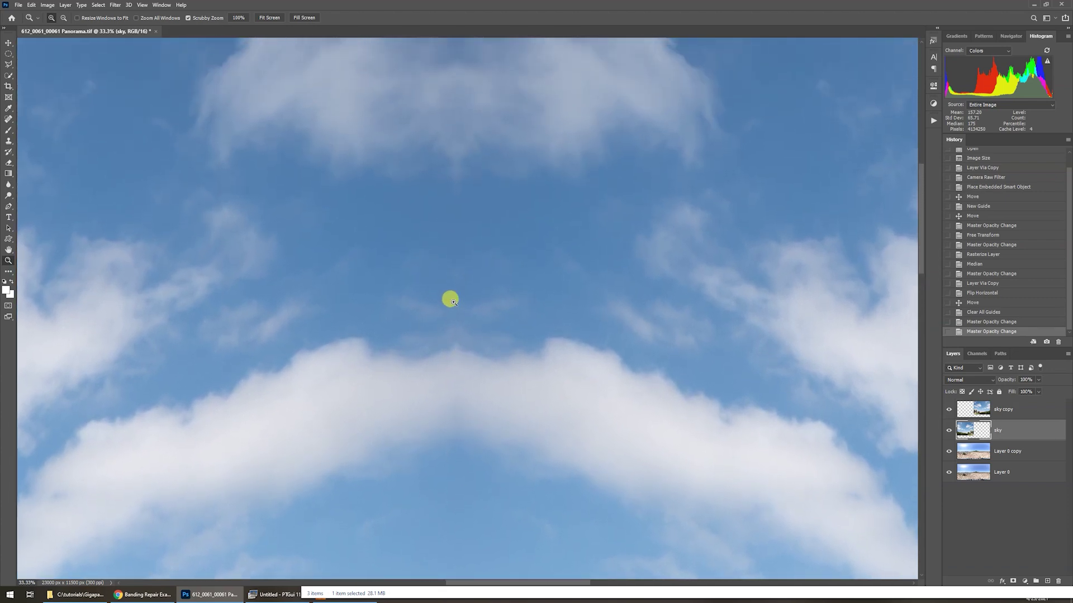
pyautogui.hotkey('ctrl', '0')
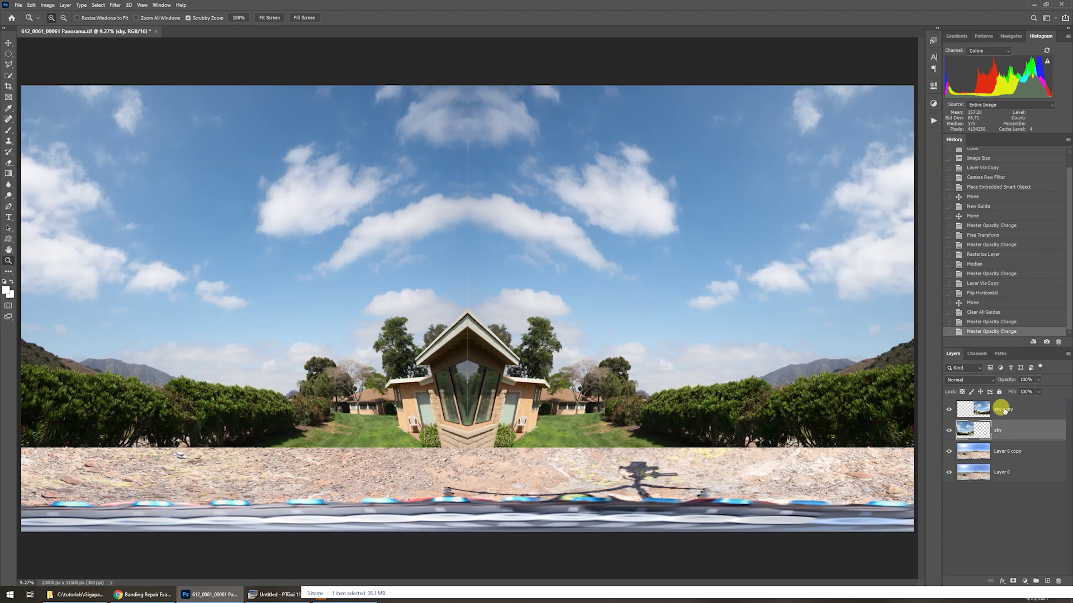
# Duplicate the sky copy layer and move the duplicate sideways so it covers the centre seam of the mirrored sky
pyautogui.click(1004, 410)
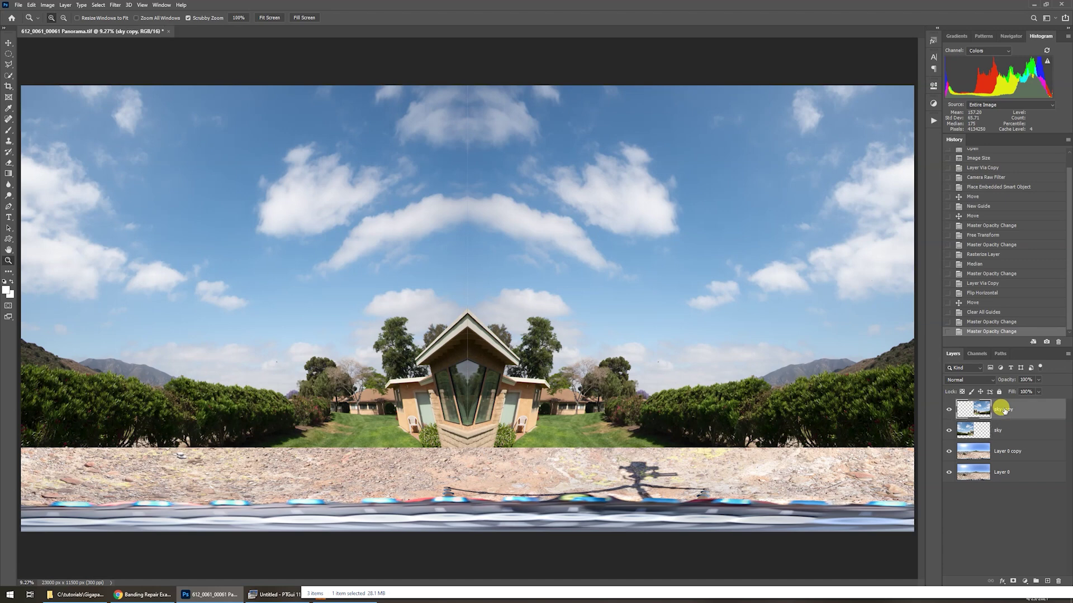
pyautogui.hotkey('ctrl', 'j')
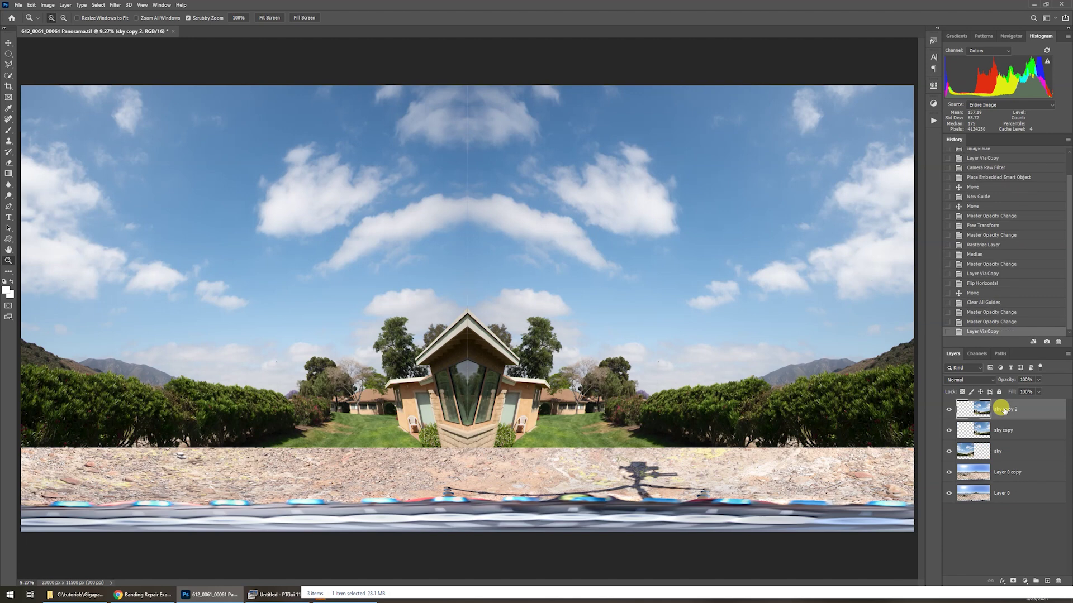
pyautogui.press('v')
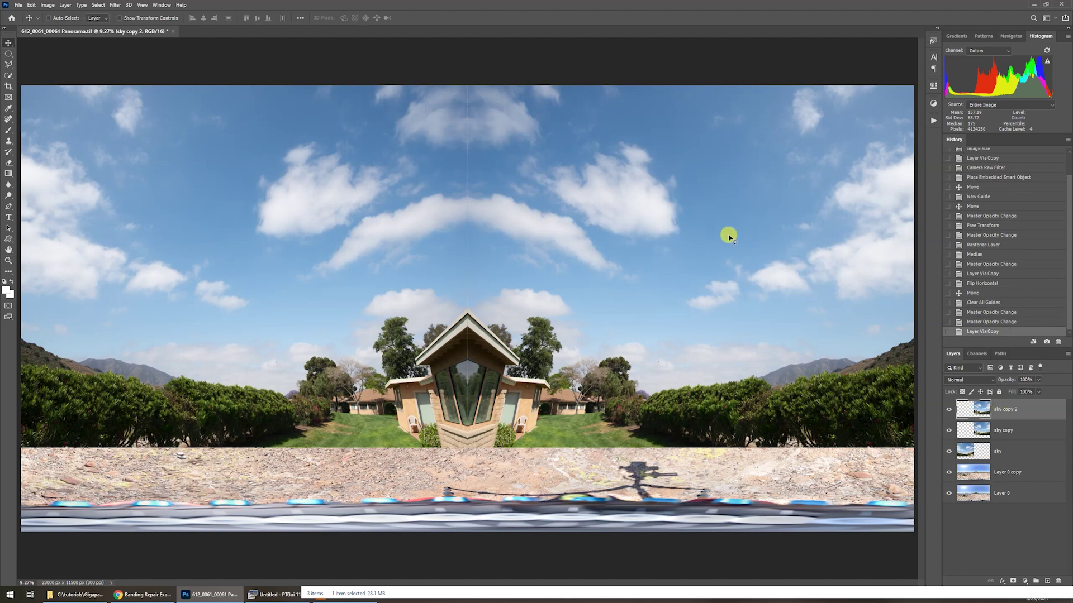
pyautogui.moveTo(788, 238); pyautogui.dragTo(567, 229)
# Add a hide-all layer mask to the sky copy 2 layer
pyautogui.hotkey('alt', 'l')
pyautogui.press('m')
pyautogui.press('h')
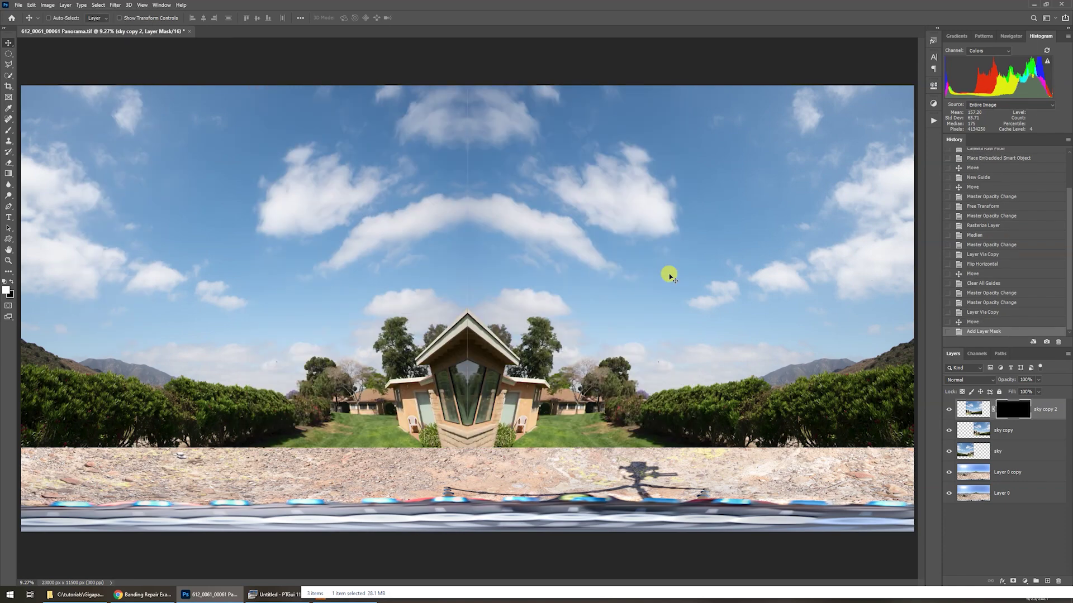
# Paint white on the sky copy 2 mask along the centre seam, from the top edge down to the building's roof, undoing the last stroke
pyautogui.press('b')
pyautogui.click(428, 73)
pyautogui.click(455, 82)
pyautogui.click(413, 107)
pyautogui.click(457, 156)
pyautogui.click(413, 119)
pyautogui.click(395, 73)
pyautogui.click(389, 73)
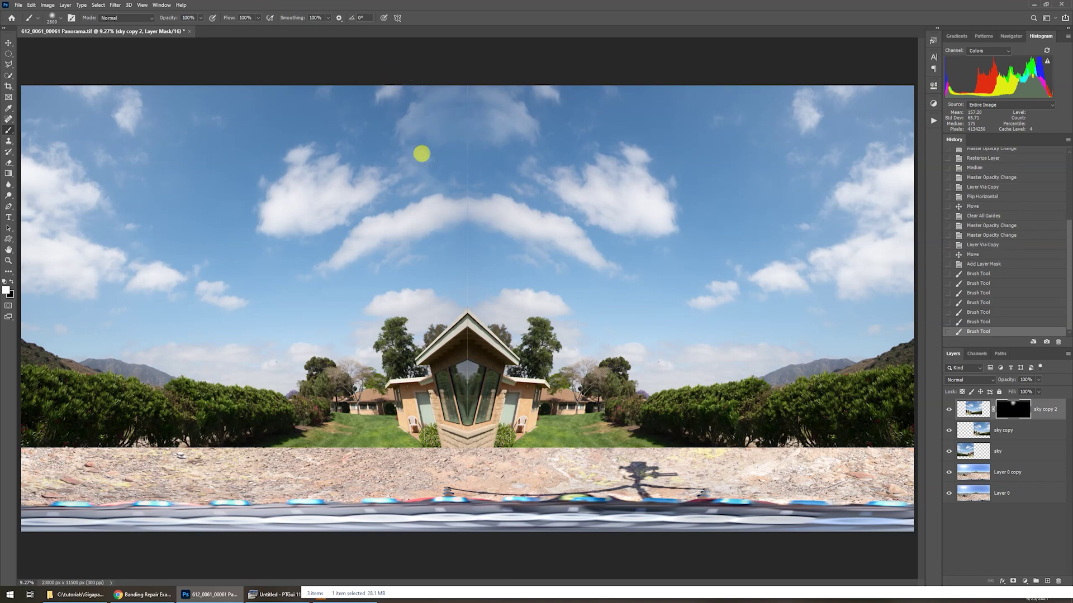
pyautogui.click(416, 139)
pyautogui.click(405, 75)
pyautogui.click(450, 62)
pyautogui.click(407, 49)
pyautogui.click(443, 43)
pyautogui.click(464, 43)
pyautogui.click(393, 50)
pyautogui.click(390, 53)
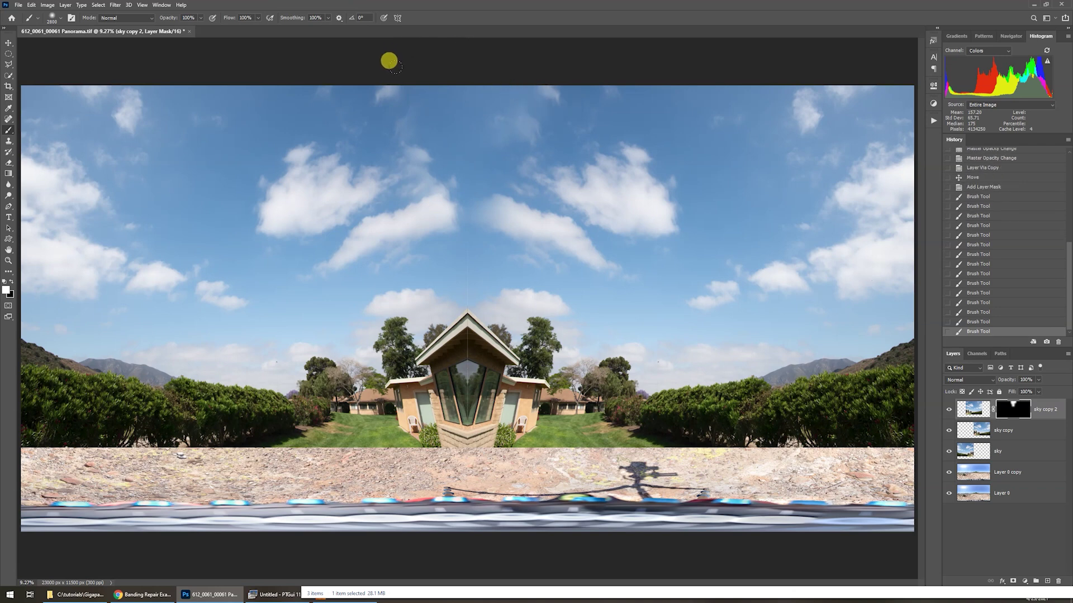
pyautogui.click(430, 185)
pyautogui.click(426, 209)
pyautogui.click(467, 263)
pyautogui.click(421, 250)
pyautogui.click(472, 290)
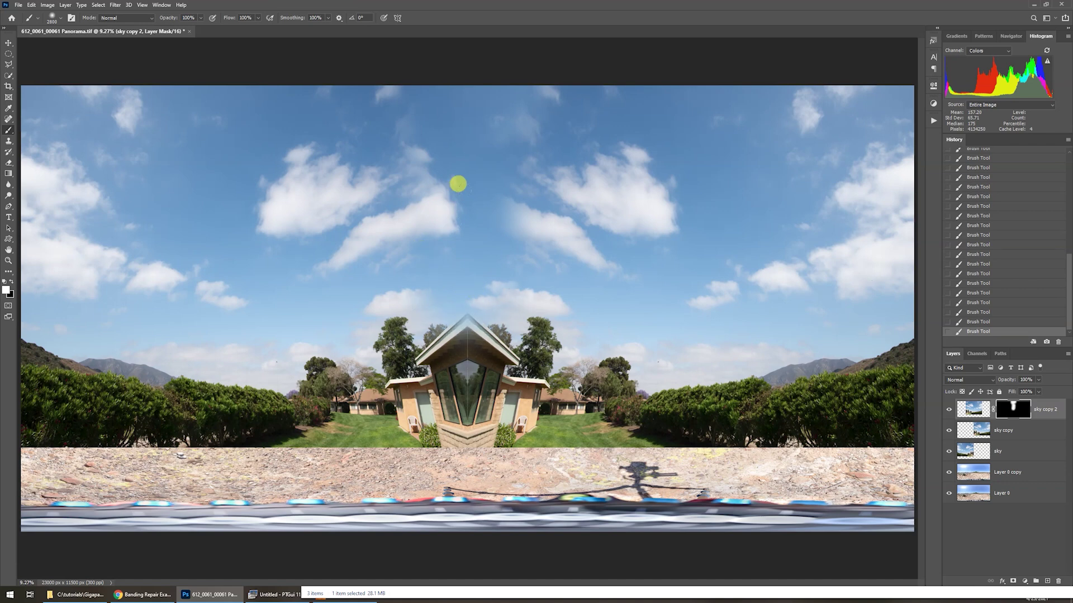
pyautogui.hotkey('ctrl', 'z')
# Erase parts of the sky copy 2 mask just above the building's roof and beside the central clouds with a soft eraser
pyautogui.press('e')
pyautogui.click(419, 280)
pyautogui.click(412, 278)
pyautogui.click(431, 296)
pyautogui.click(422, 286)
pyautogui.click(417, 280)
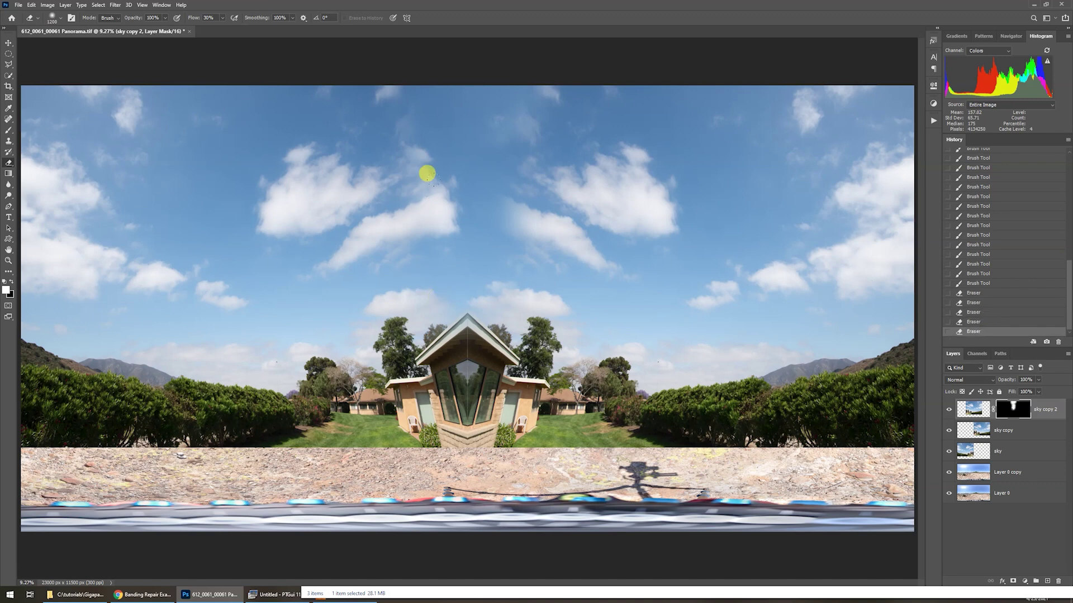
pyautogui.click(435, 175)
# Group the sky, sky copy and sky copy 2 layers into a group named "sky group"
pyautogui.keyDown('shift'); pyautogui.click(1010, 451); pyautogui.keyUp('shift')
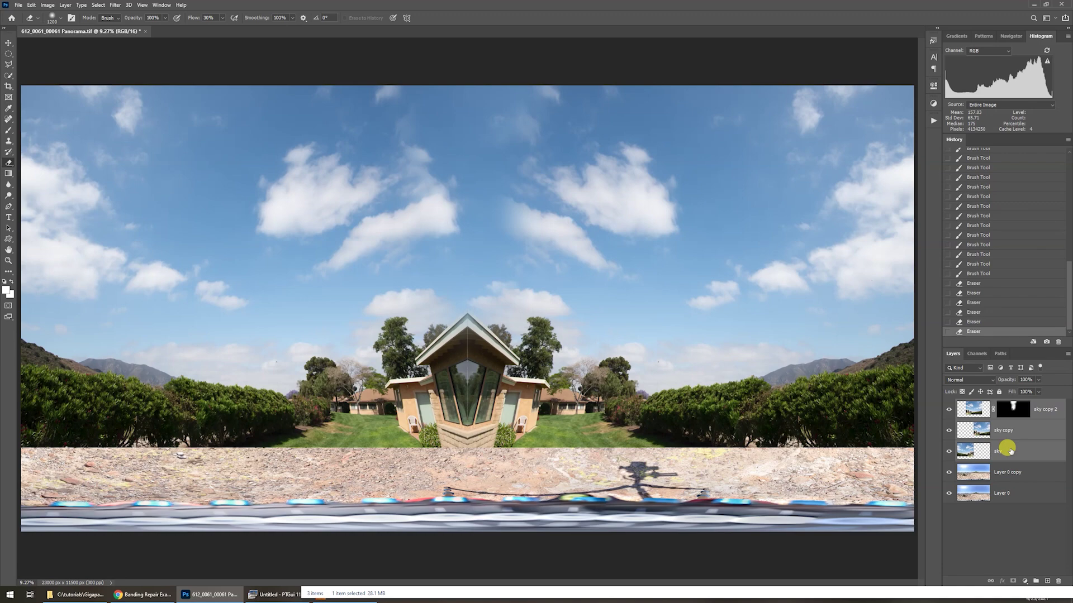
pyautogui.rightClick(1010, 450)
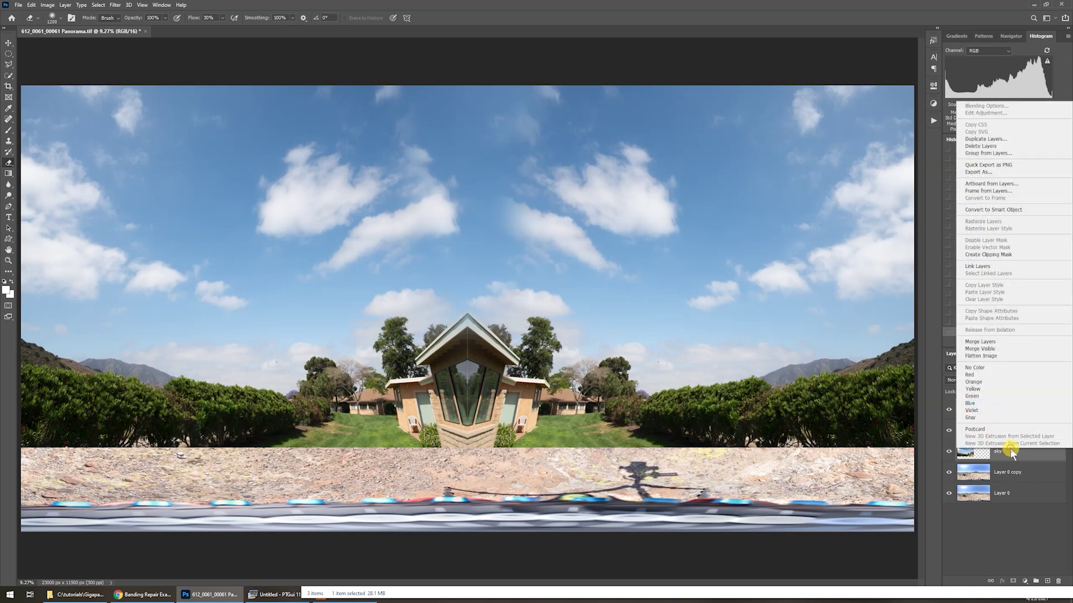
pyautogui.click(991, 154)
pyautogui.write('sky group')
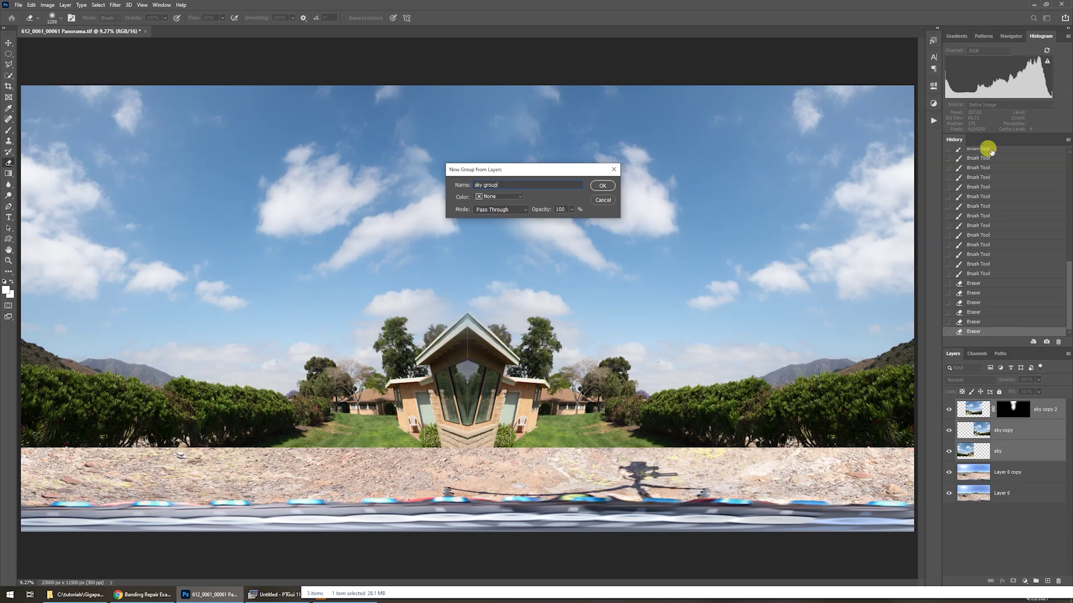
pyautogui.press('Return')
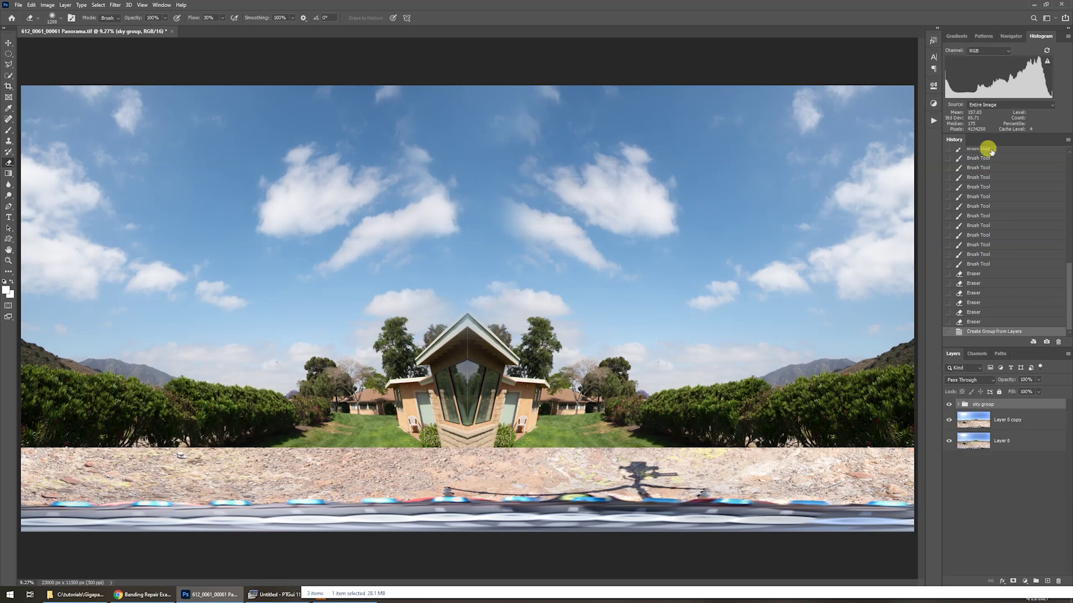
# Add a hide-all layer mask to the sky group
pyautogui.hotkey('alt', 'l')
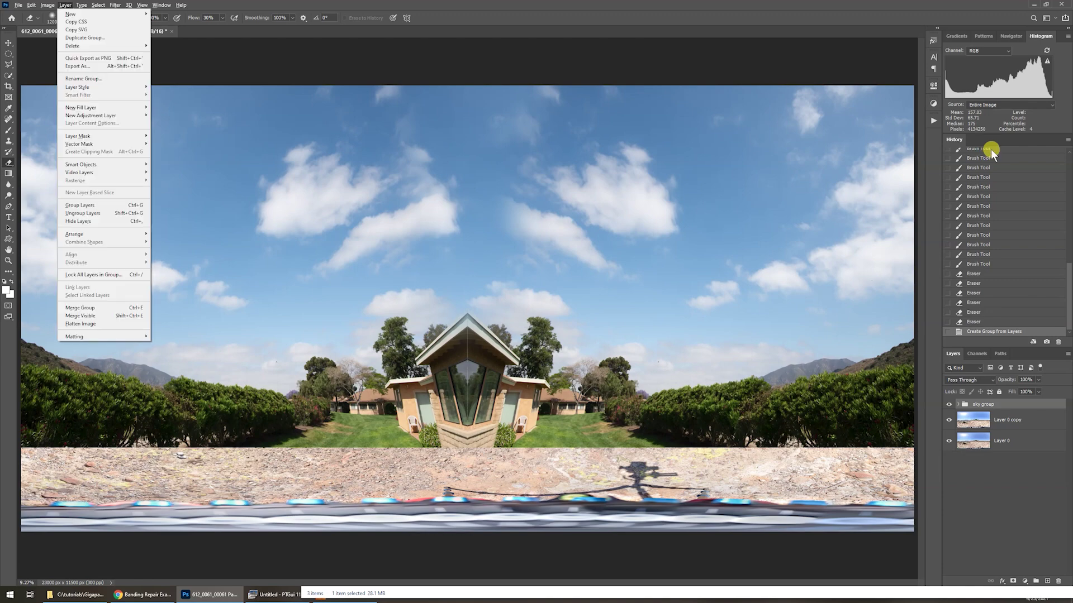
pyautogui.press('m')
pyautogui.press('h')
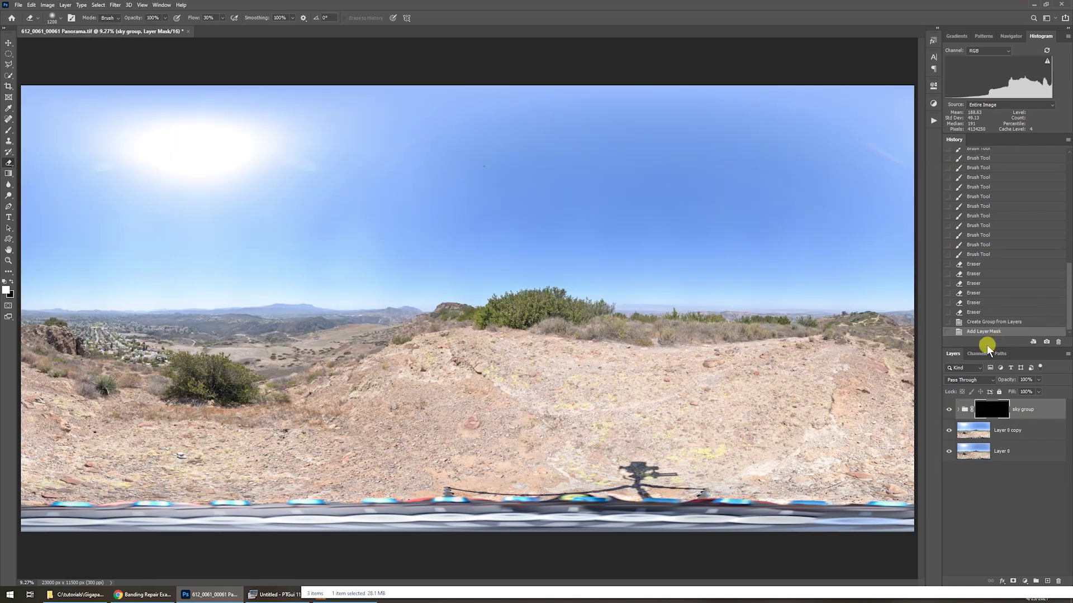
# Start a Color Range selection on Layer 0 copy and sample the pale sky at several spots along the horizon
pyautogui.click(975, 434)
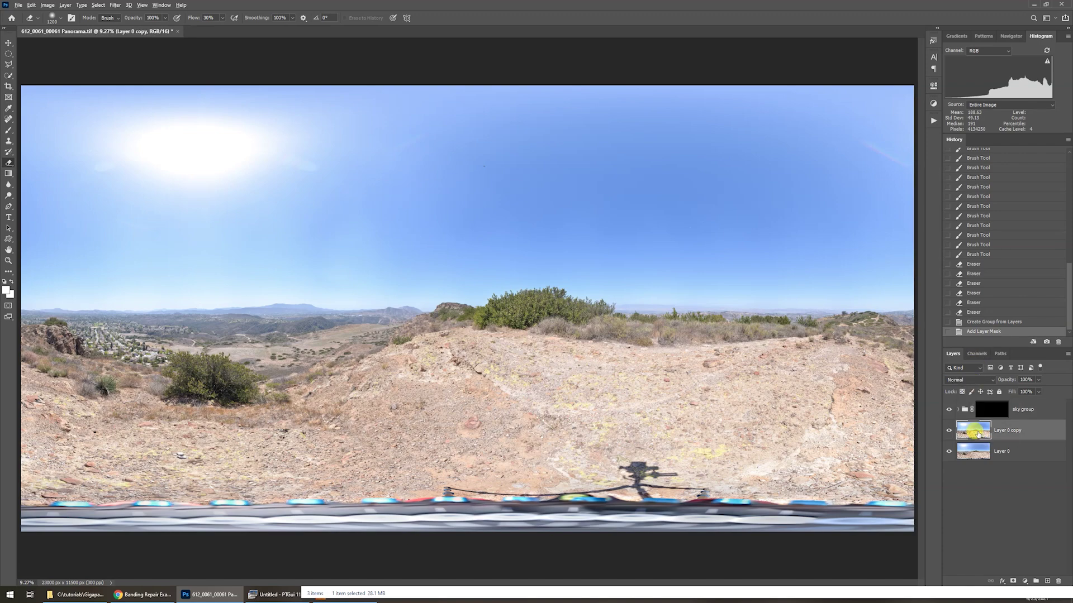
pyautogui.hotkey('alt', 's')
pyautogui.press('c')
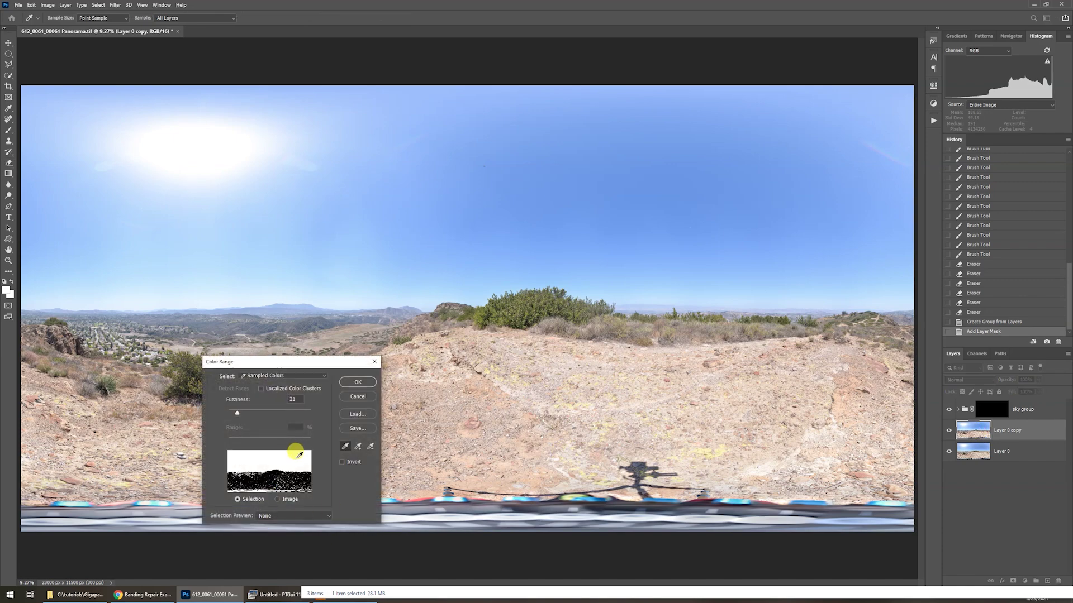
pyautogui.click(338, 304)
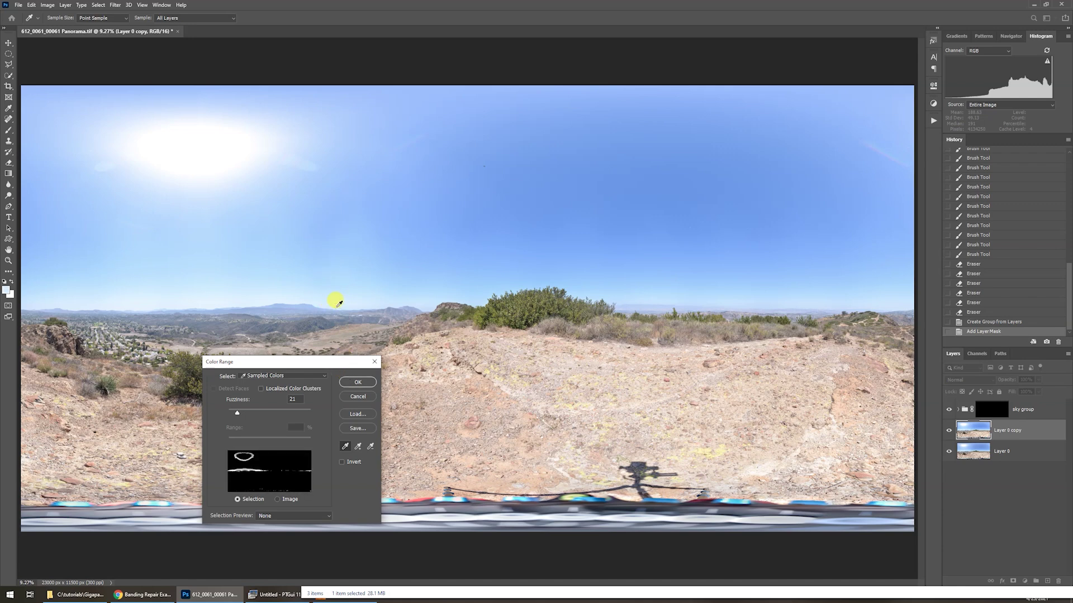
pyautogui.click(358, 446)
pyautogui.click(261, 297)
pyautogui.click(202, 296)
pyautogui.click(637, 290)
pyautogui.click(777, 293)
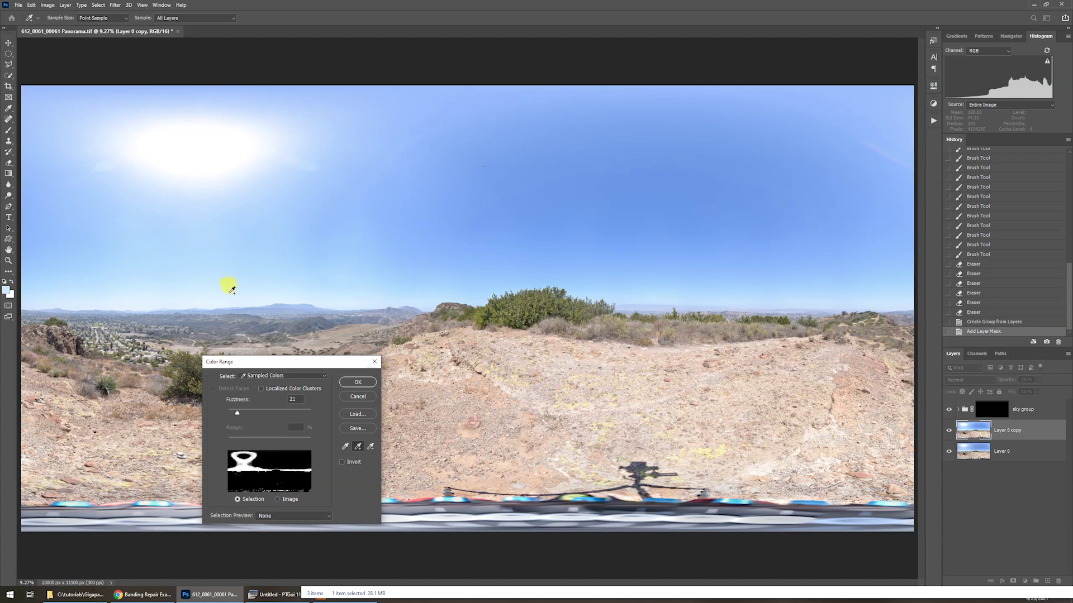
# Add the sun glow and the darker blue sky areas to the Color Range samples and set the fuzziness to 24
pyautogui.click(229, 232)
pyautogui.click(230, 157)
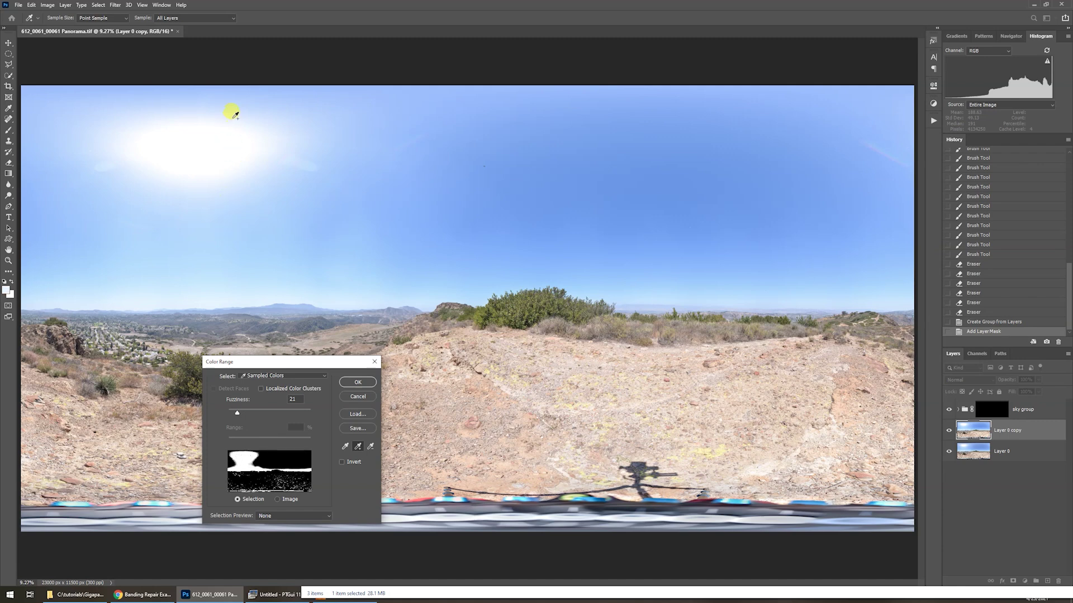
pyautogui.click(403, 258)
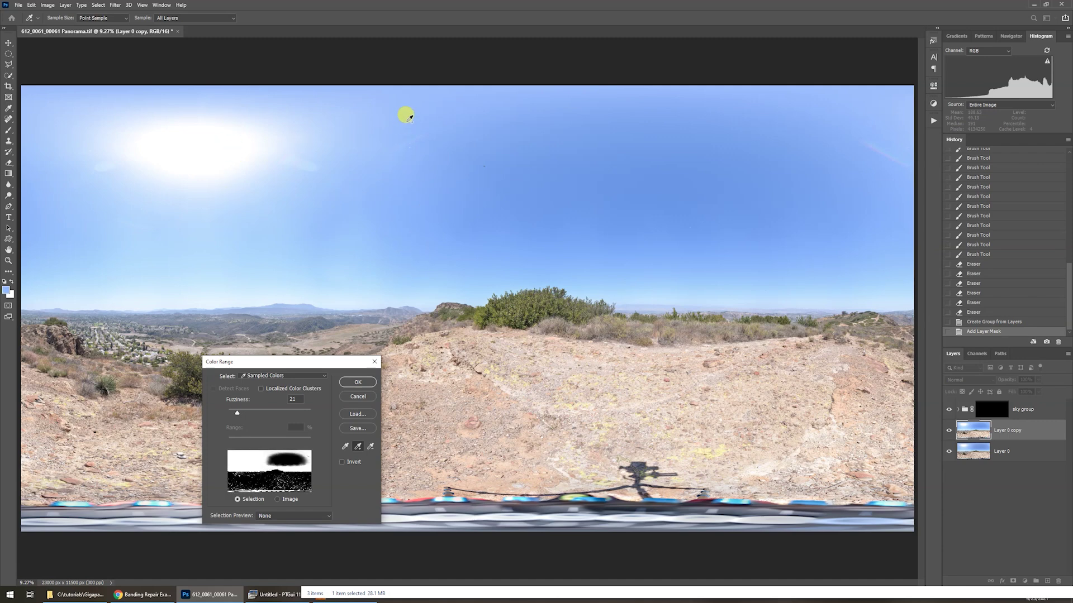
pyautogui.click(660, 266)
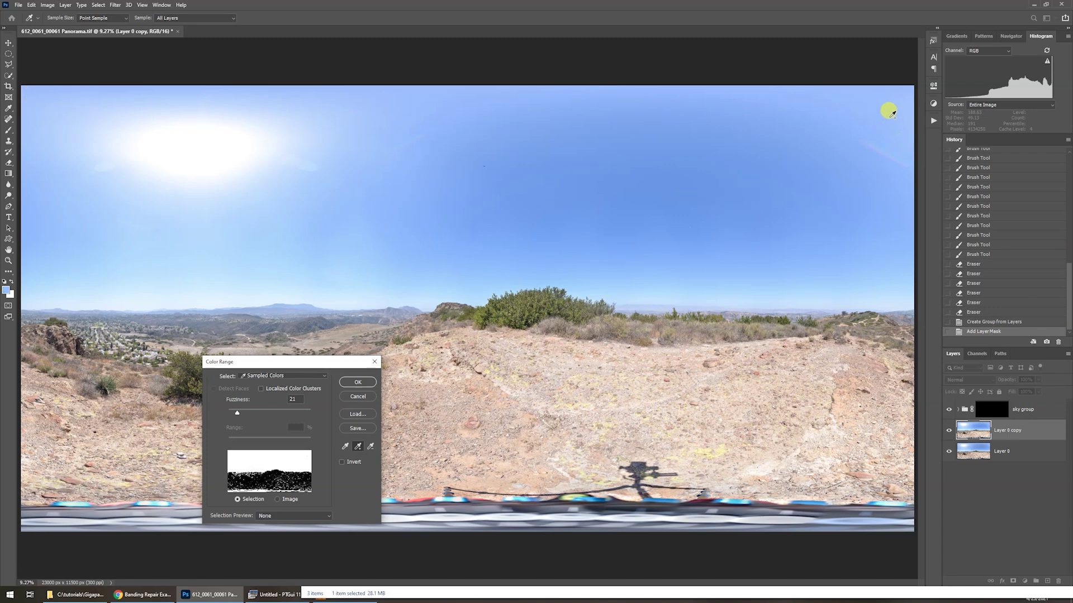
pyautogui.click(881, 149)
pyautogui.moveTo(234, 407); pyautogui.dragTo(239, 412)
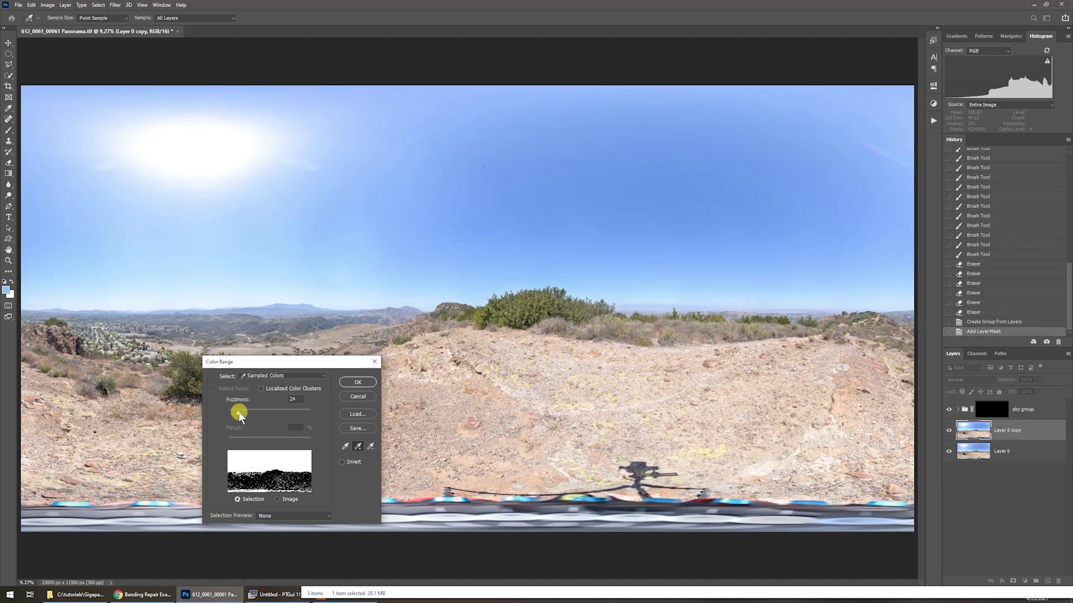
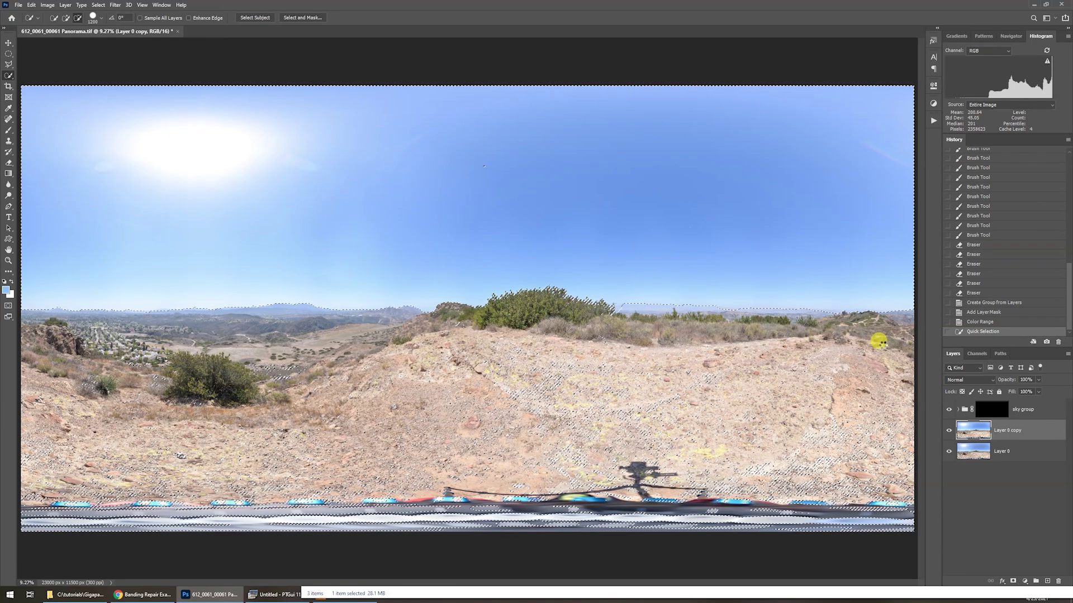
# Subtract the hillside near the panorama's right edge and the distant ridge line from the sky selection with Quick Selection, reducing the brush size to 250
pyautogui.click(878, 341)
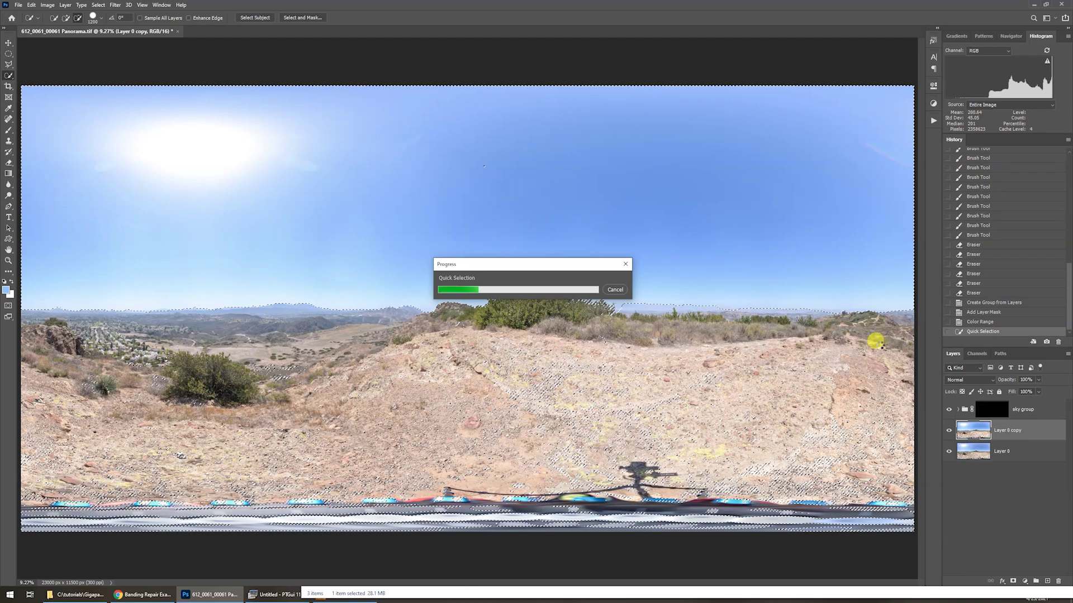
pyautogui.press('z')
pyautogui.moveTo(834, 322); pyautogui.dragTo(505, 339)
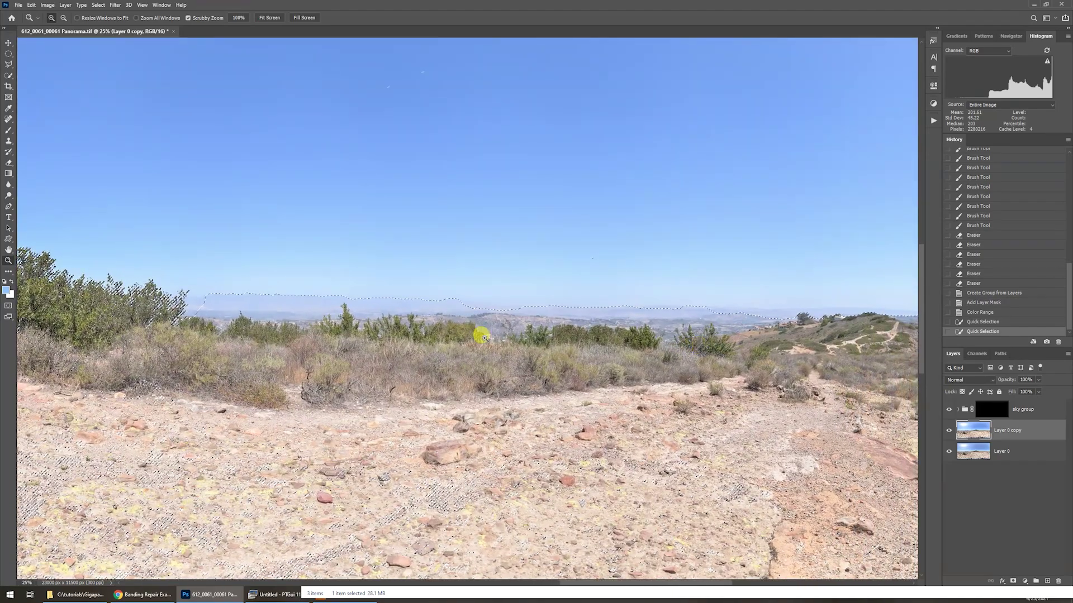
pyautogui.press('w')
pyautogui.press('[')
pyautogui.press('[')
pyautogui.press('[')
pyautogui.press('[')
pyautogui.press('[')
pyautogui.press('[')
pyautogui.press('[')
pyautogui.press('[')
pyautogui.press('[')
pyautogui.press('[')
pyautogui.moveTo(224, 305)
pyautogui.mouseDown()
pyautogui.moveTo(168, 304)
pyautogui.moveTo(223, 318)
pyautogui.moveTo(561, 335)
pyautogui.mouseUp()
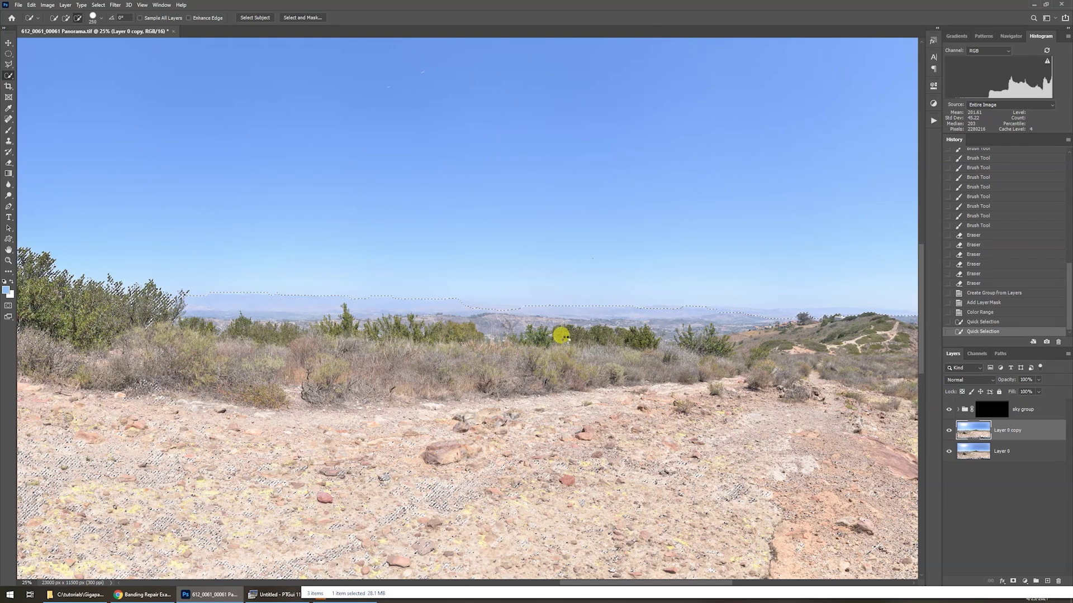
pyautogui.click(470, 309)
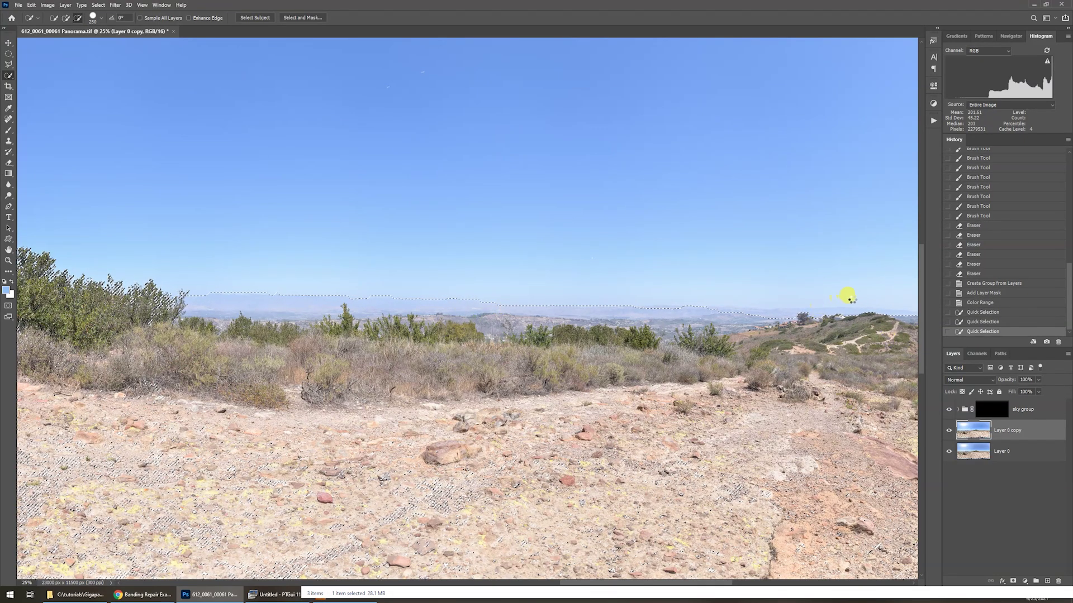
# Subtract the rounded hill with the trail and the hazy ridge beside it from the sky selection with Quick Selection
pyautogui.moveTo(857, 320); pyautogui.dragTo(857, 350)
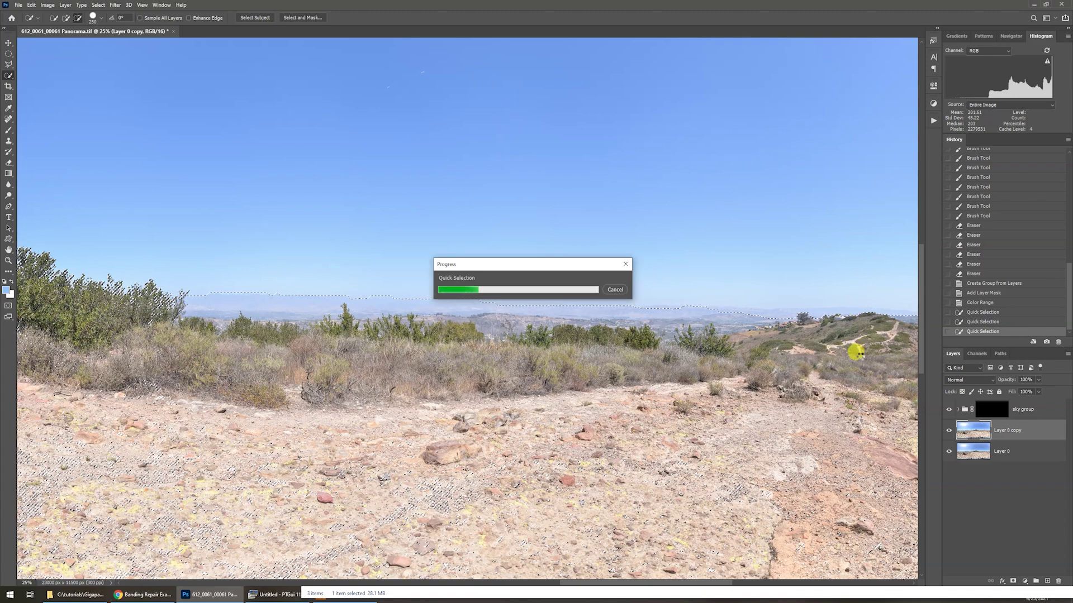
pyautogui.moveTo(849, 347); pyautogui.dragTo(728, 345)
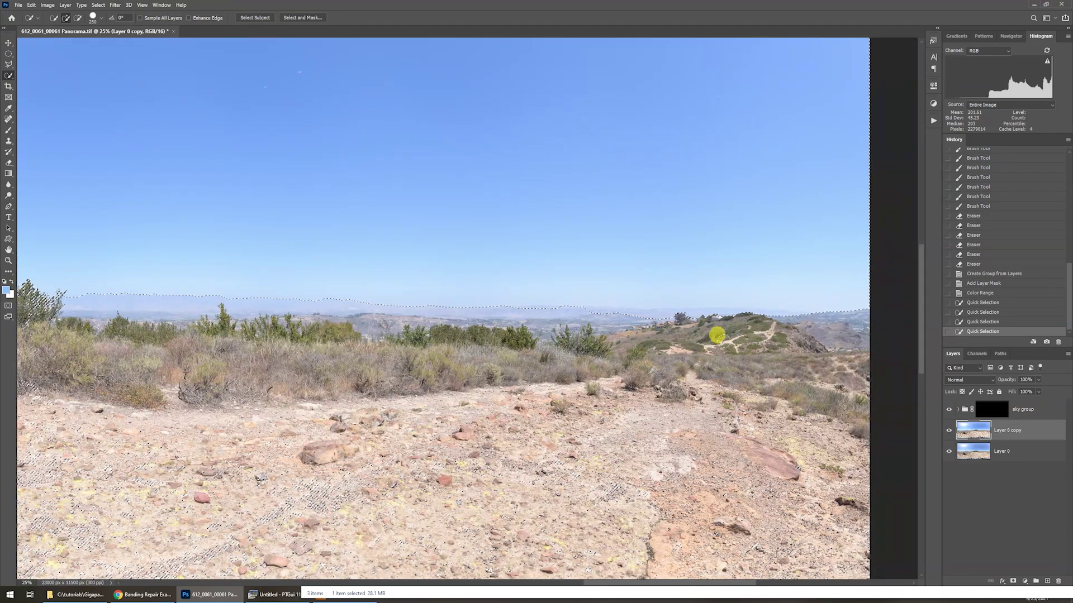
pyautogui.press('alt')
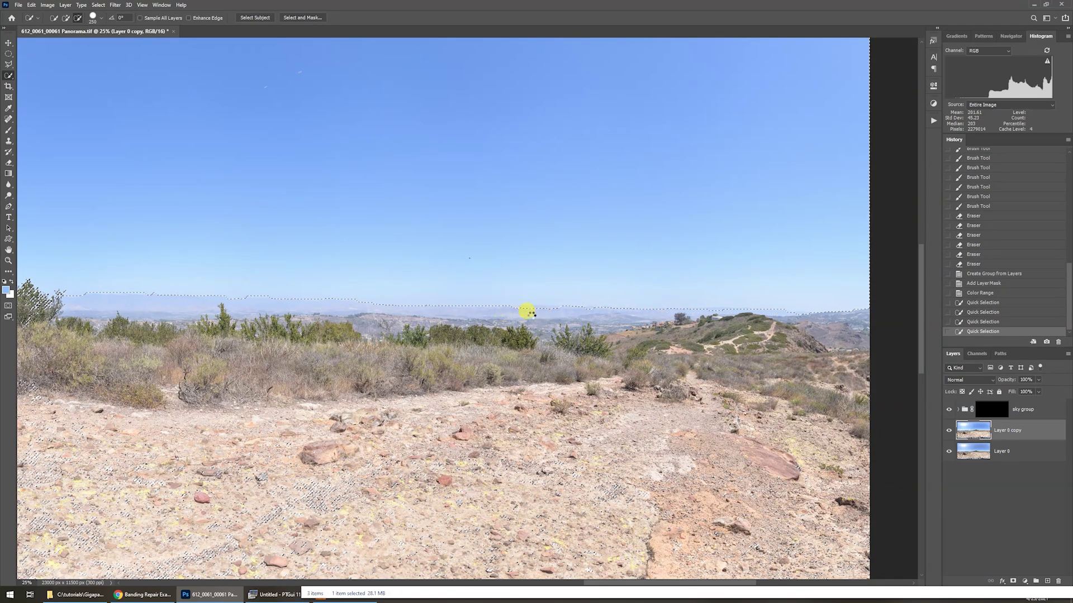
pyautogui.moveTo(528, 311); pyautogui.dragTo(522, 312)
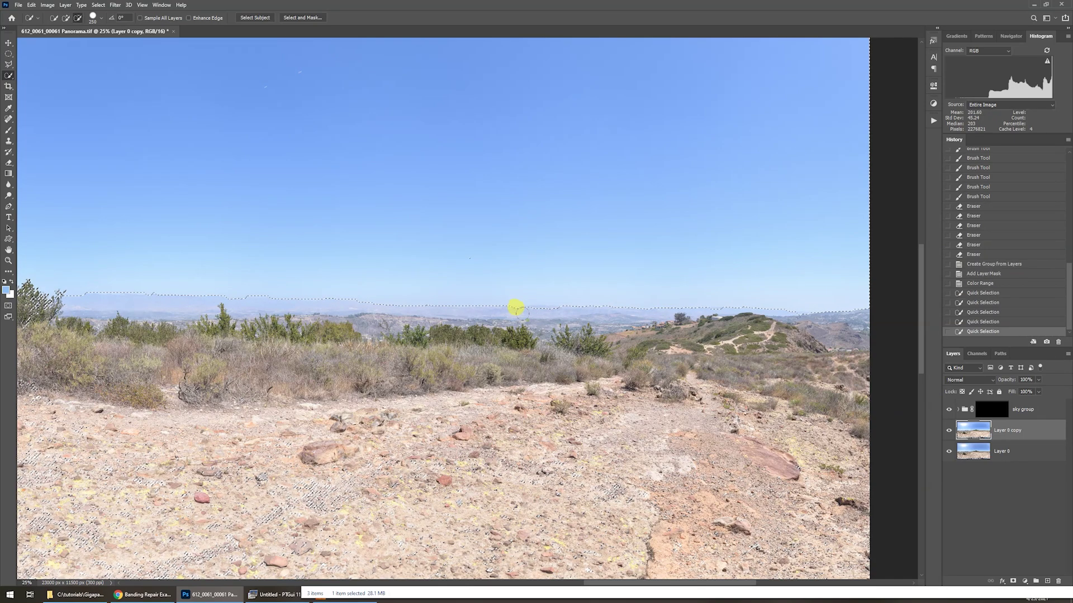
# Subtract the remaining hazy ridge and the distant mountains above the town from the sky selection with Quick Selection
pyautogui.click(399, 337)
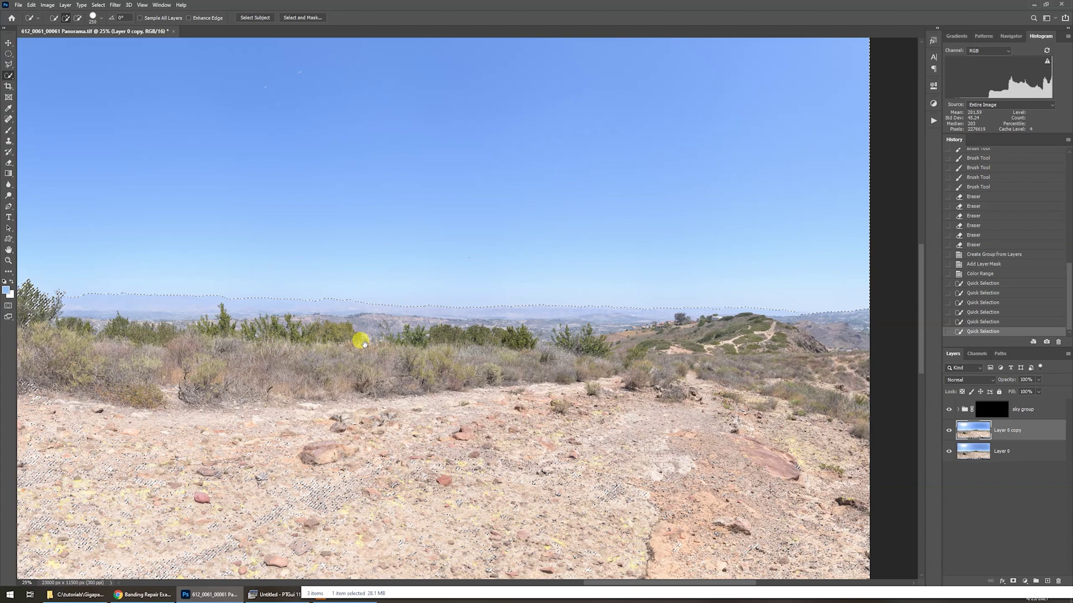
pyautogui.hscroll(-15, 363, 343)
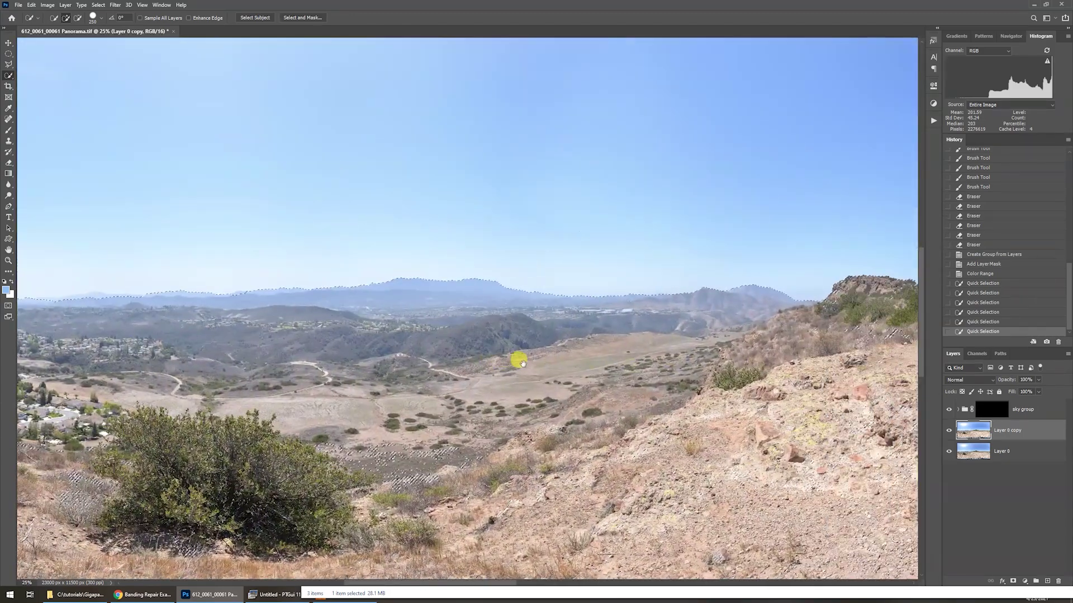
pyautogui.moveTo(222, 341); pyautogui.dragTo(441, 343)
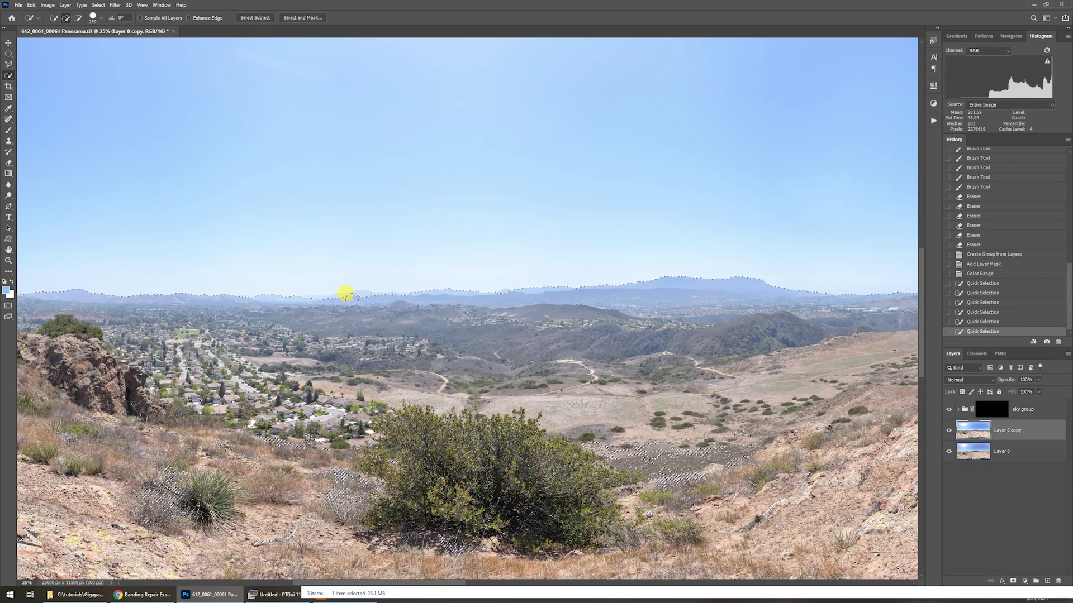
pyautogui.press('alt')
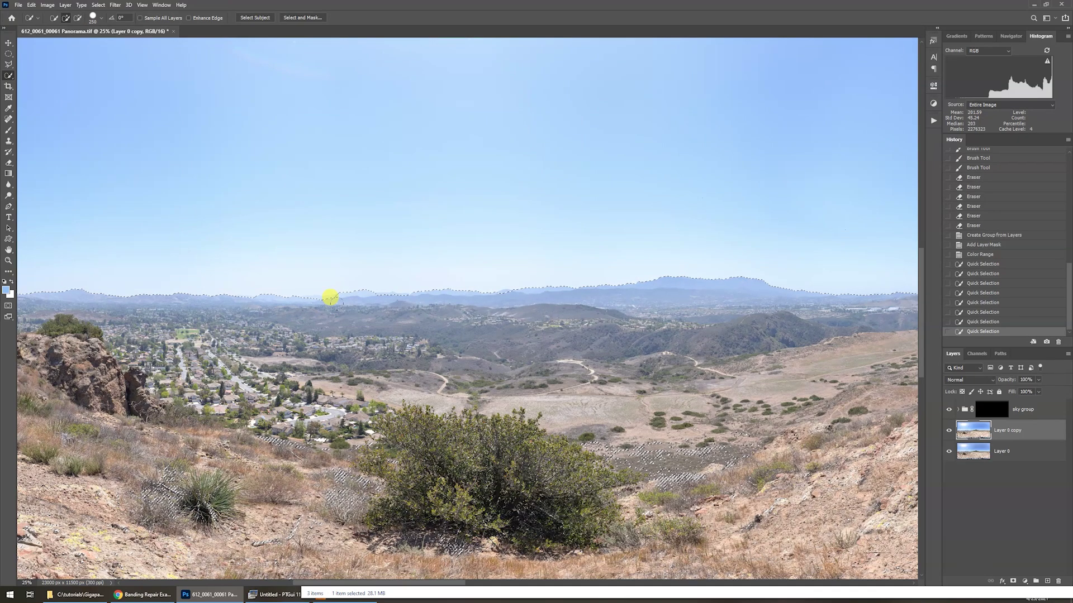
pyautogui.hscroll(-3, 296, 323)
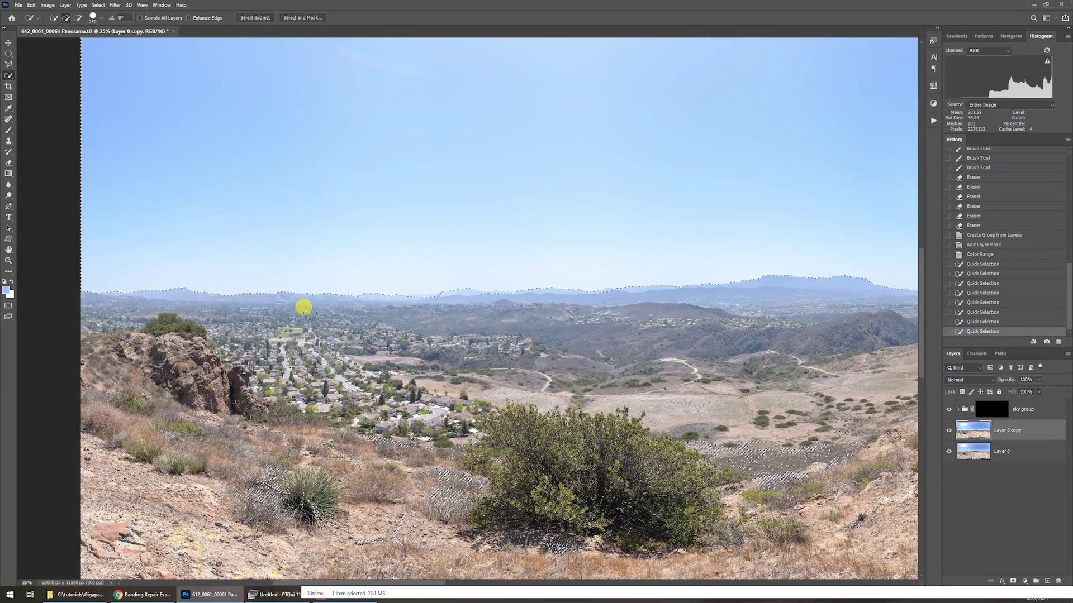
pyautogui.press('alt')
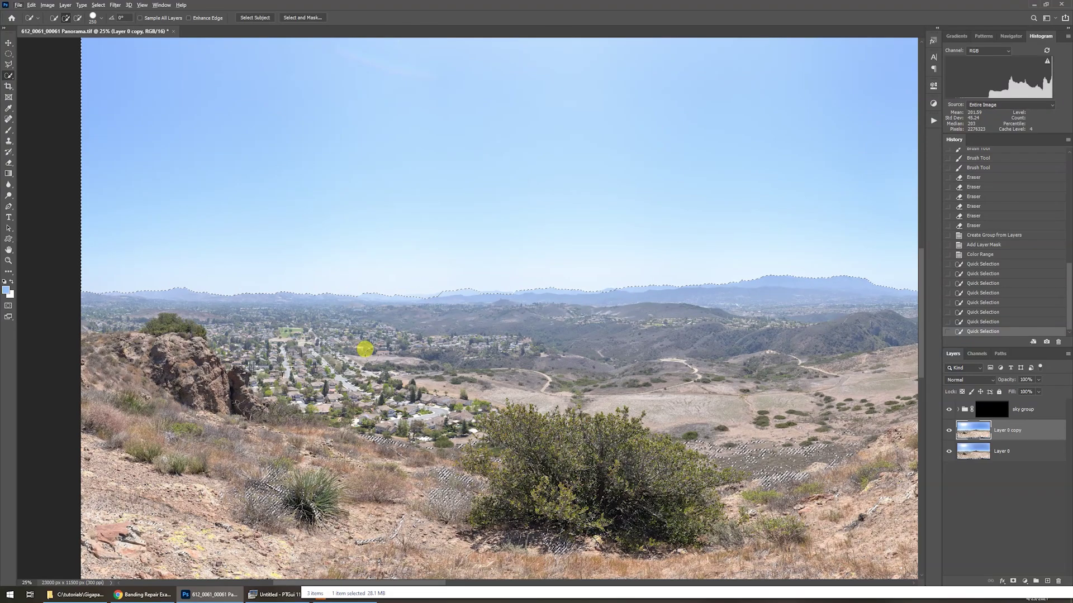
# Clear the selected sky area to white on the sky group's layer mask, and deselect
pyautogui.hotkey('ctrl', '0')
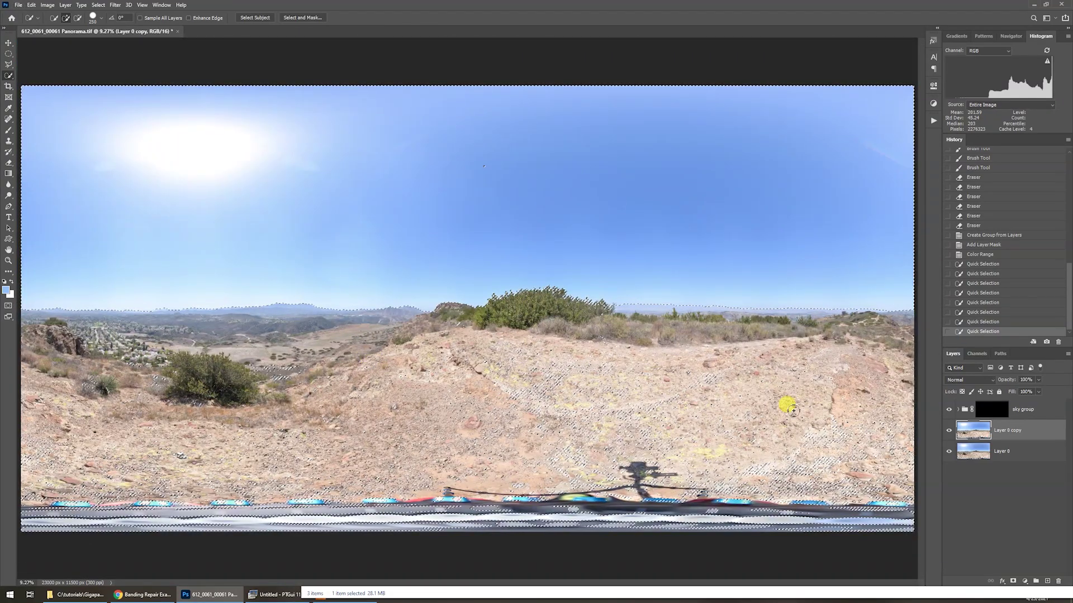
pyautogui.click(992, 409)
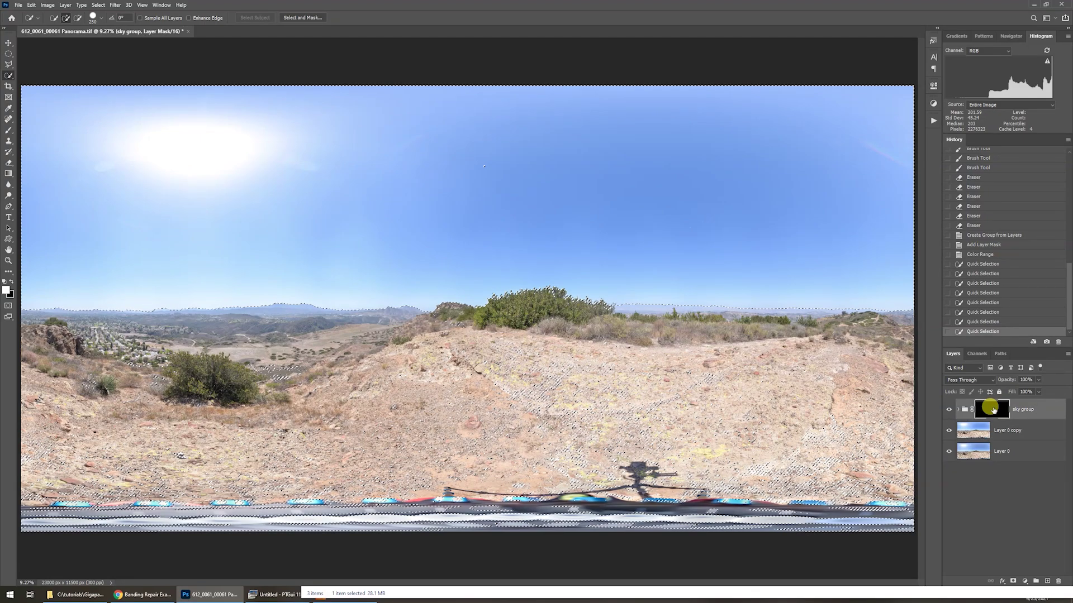
pyautogui.press('x')
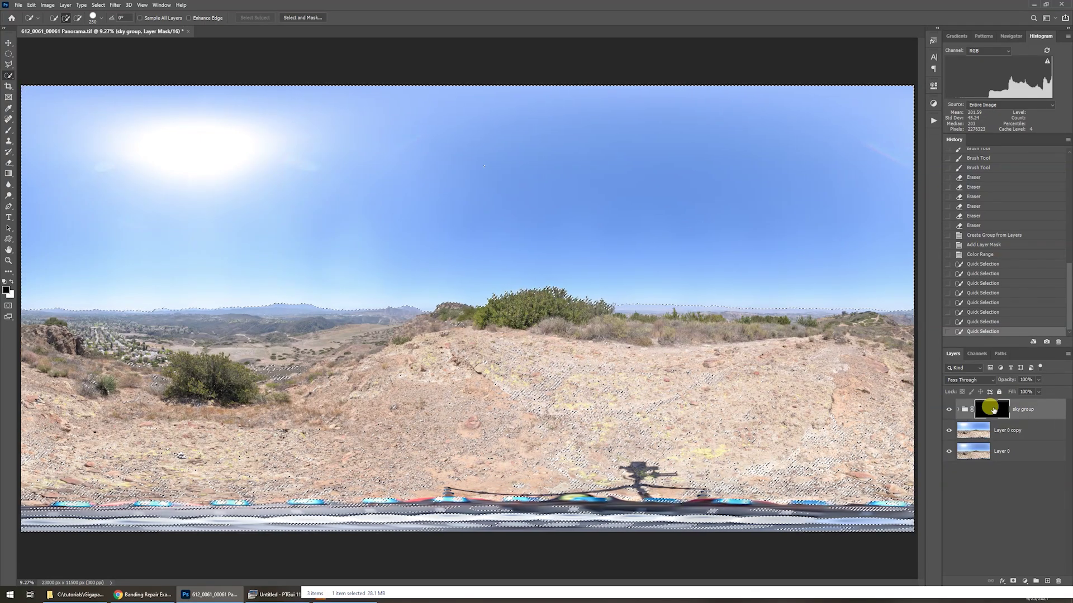
pyautogui.press('Delete')
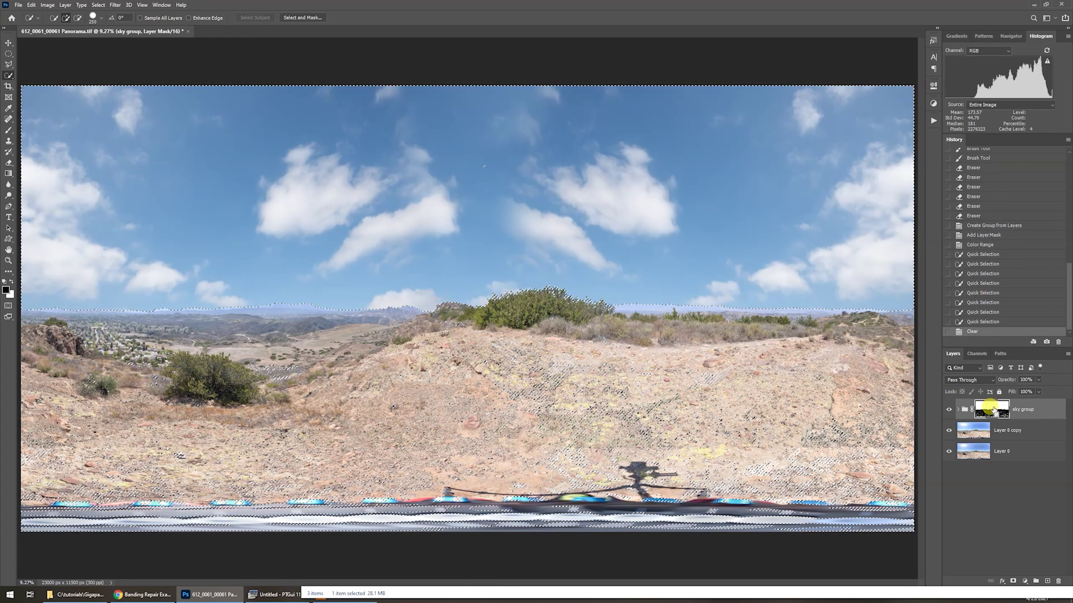
pyautogui.hotkey('ctrl', 'd')
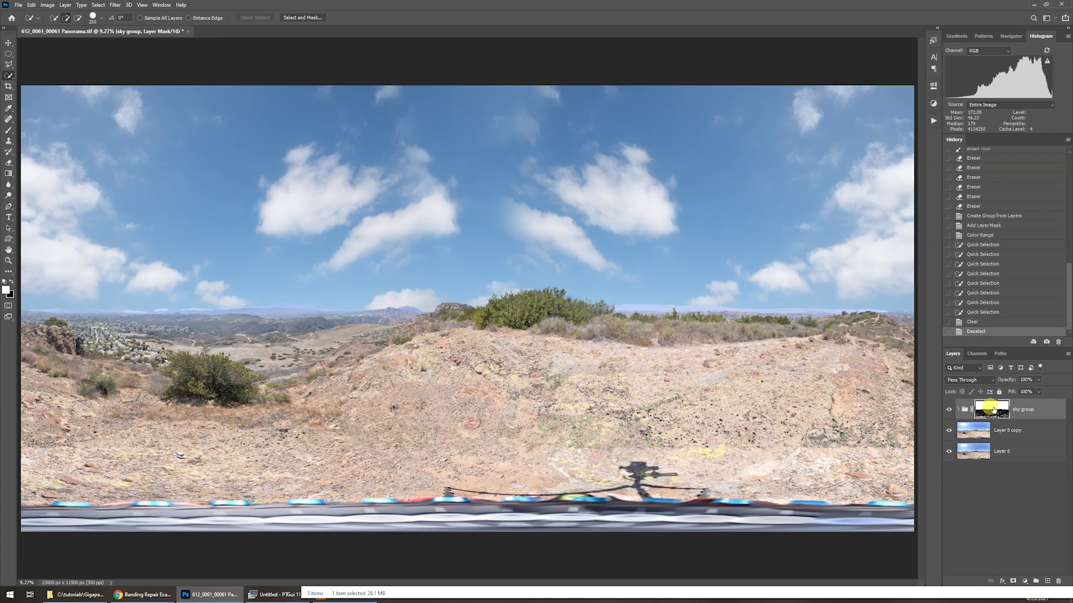
# Outline the ground below the horizon across the whole panorama with the Polygonal Lasso, clear it to black on the sky group's mask, and deselect
pyautogui.hotkey('ctrl', '-')
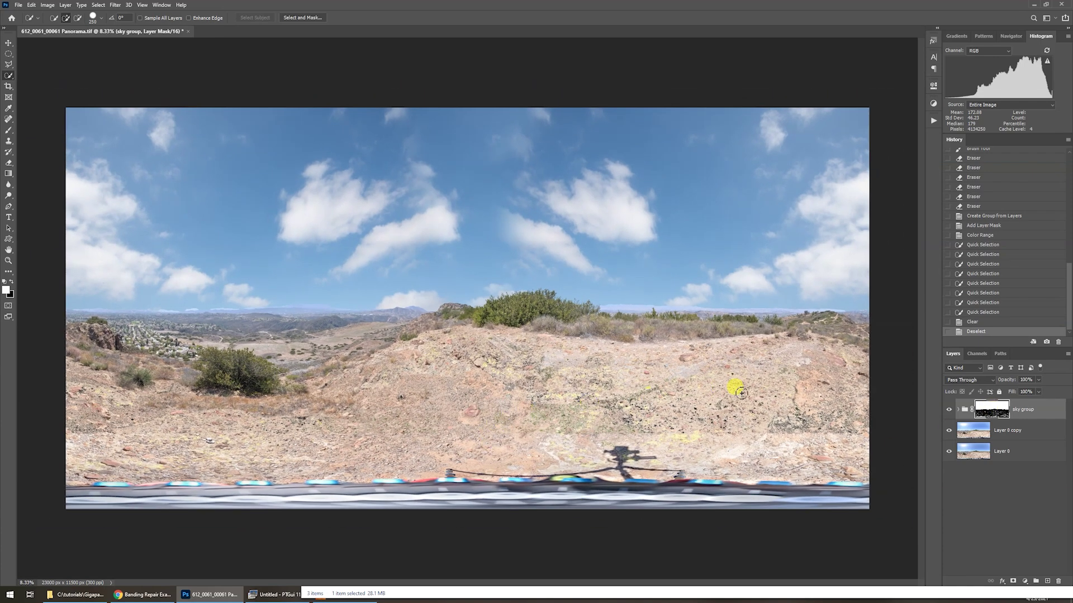
pyautogui.press('l')
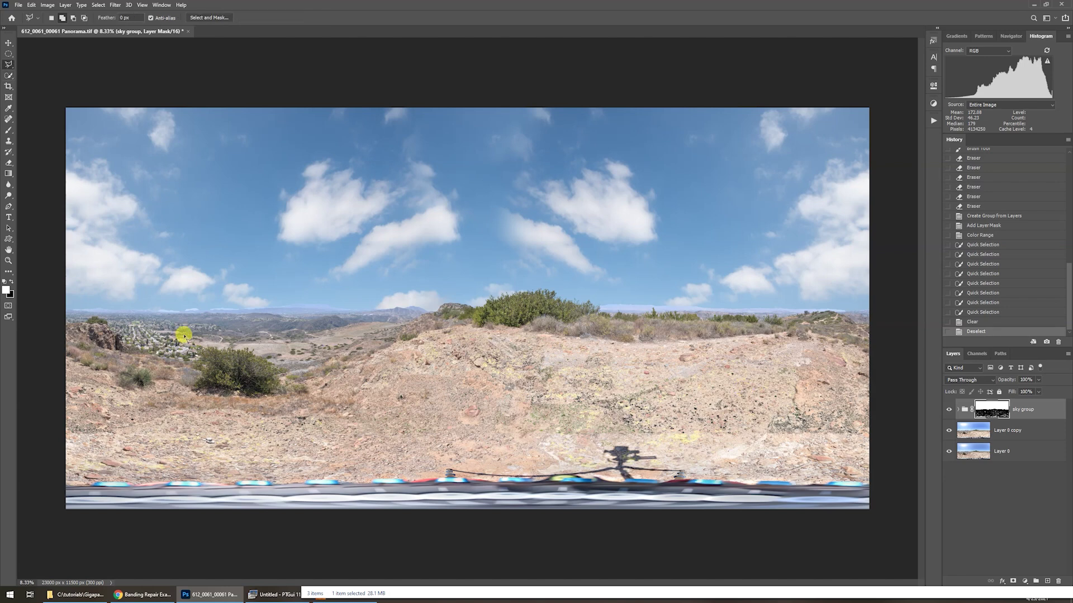
pyautogui.click(56, 320)
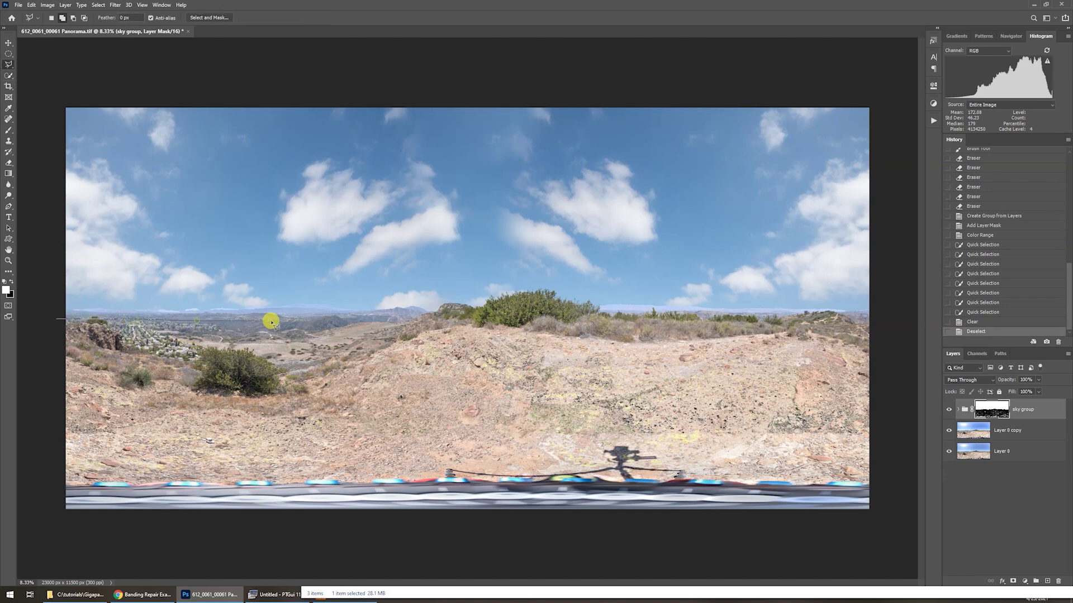
pyautogui.click(465, 323)
pyautogui.click(613, 315)
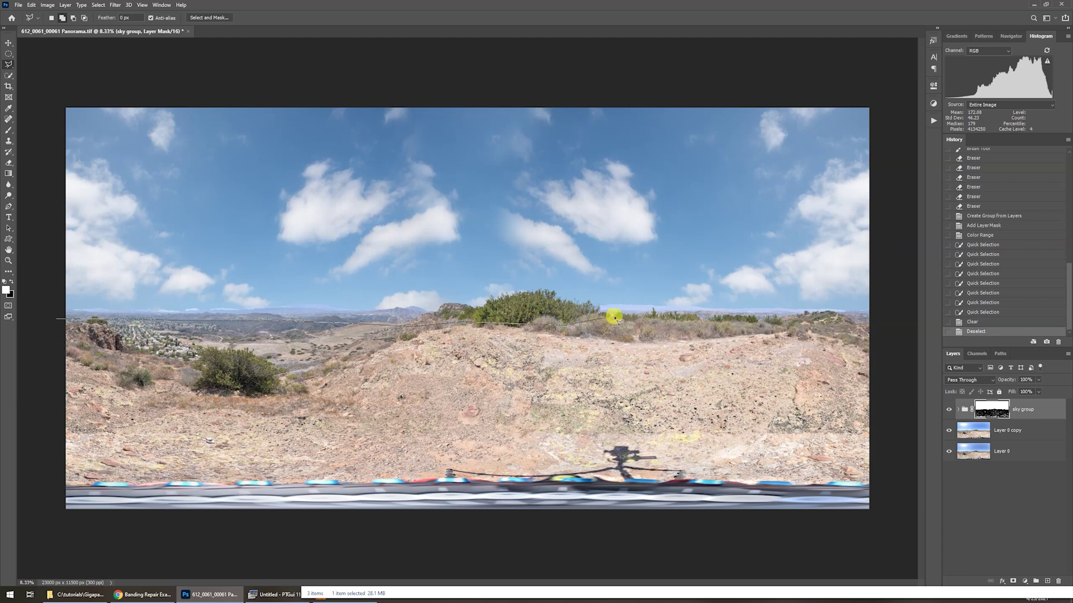
pyautogui.click(886, 324)
pyautogui.click(891, 478)
pyautogui.click(877, 542)
pyautogui.doubleClick(24, 520)
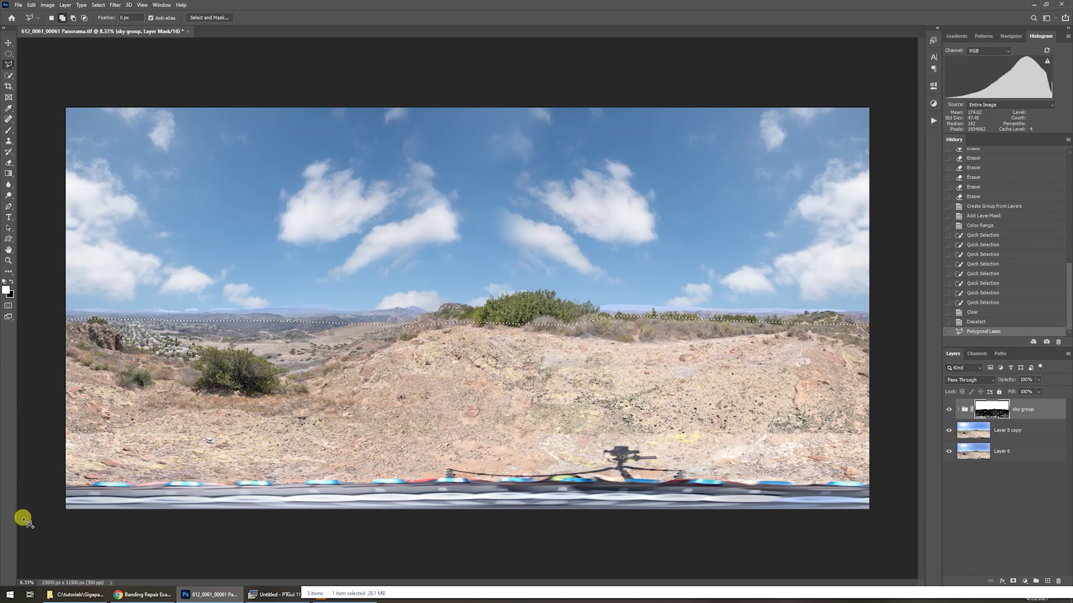
pyautogui.press('Delete')
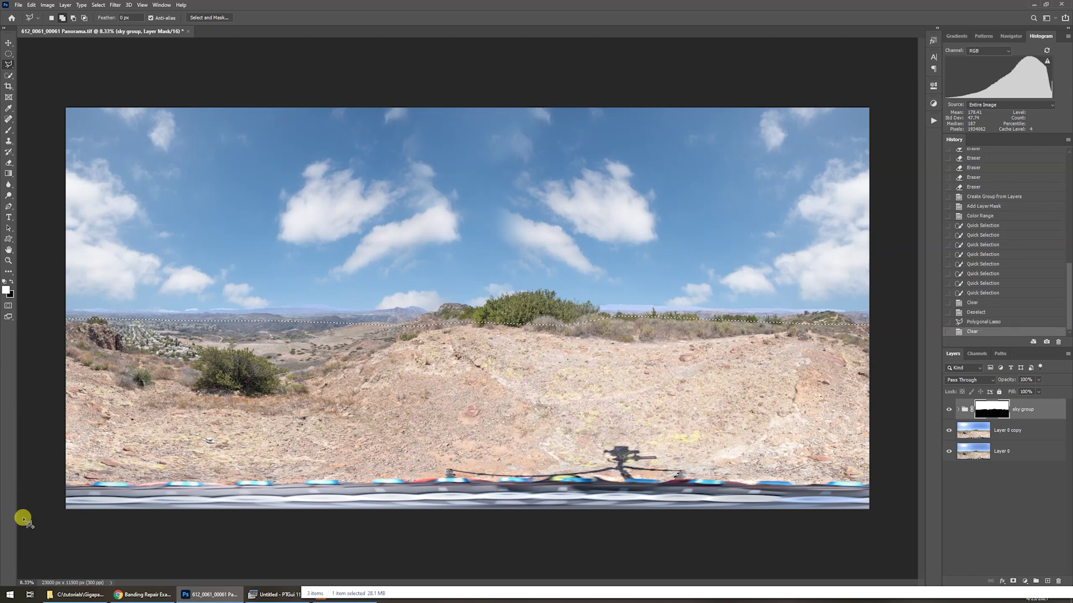
pyautogui.hotkey('ctrl', 'd')
# Compare the distant mountains along the horizon with the sky group hidden and shown
pyautogui.press('z')
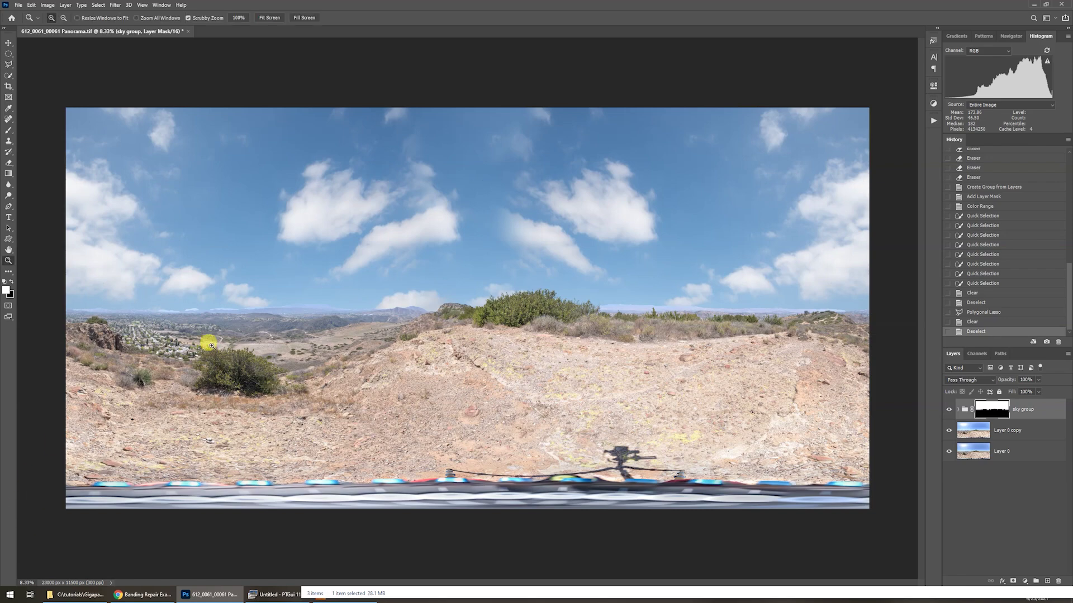
pyautogui.click(206, 316)
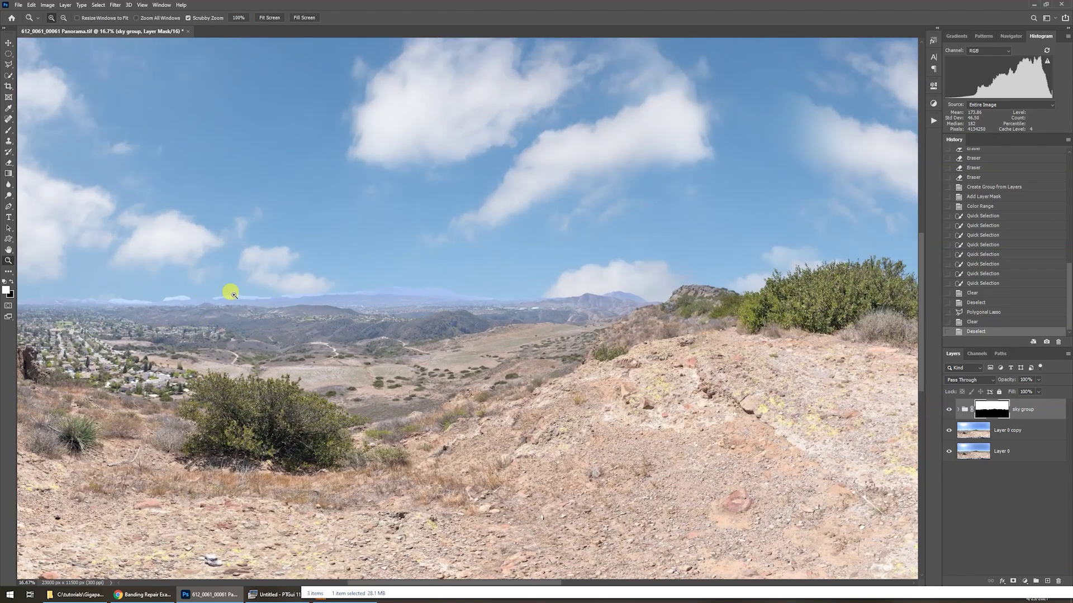
pyautogui.click(236, 304)
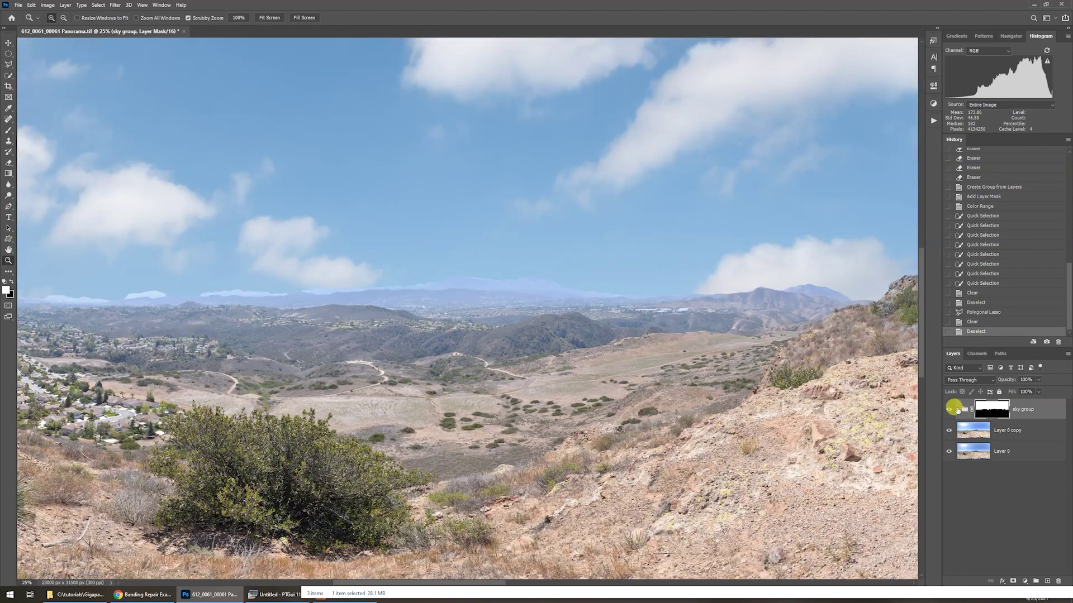
pyautogui.click(948, 410)
pyautogui.click(949, 409)
pyautogui.click(949, 410)
pyautogui.click(948, 409)
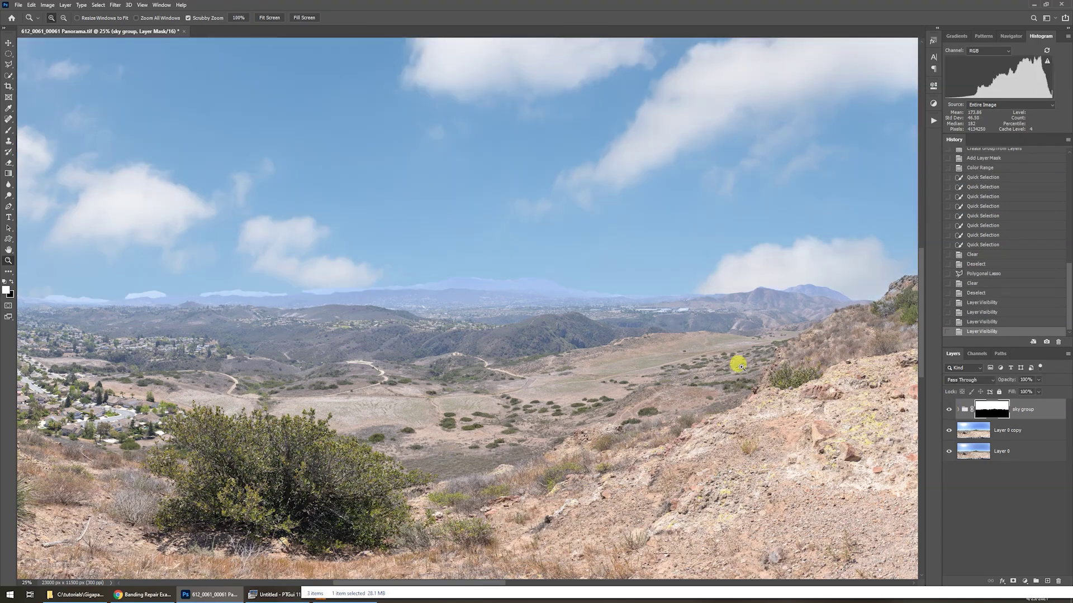
# Add a Brightness/Contrast adjustment layer clipped to the sky group and set its brightness to 25
pyautogui.hotkey('ctrl', '0')
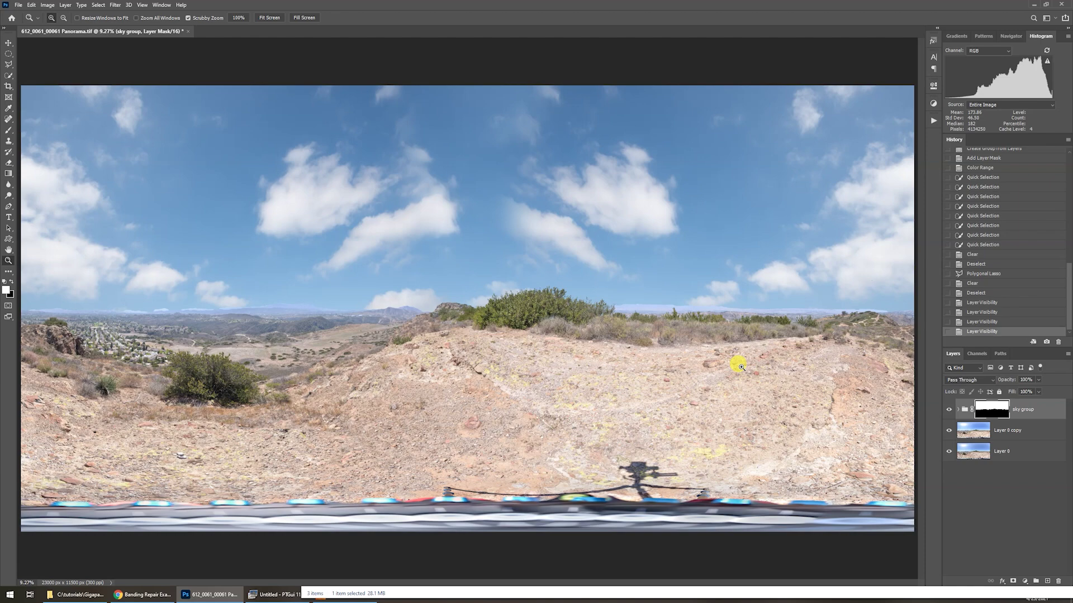
pyautogui.hotkey('alt', 'l')
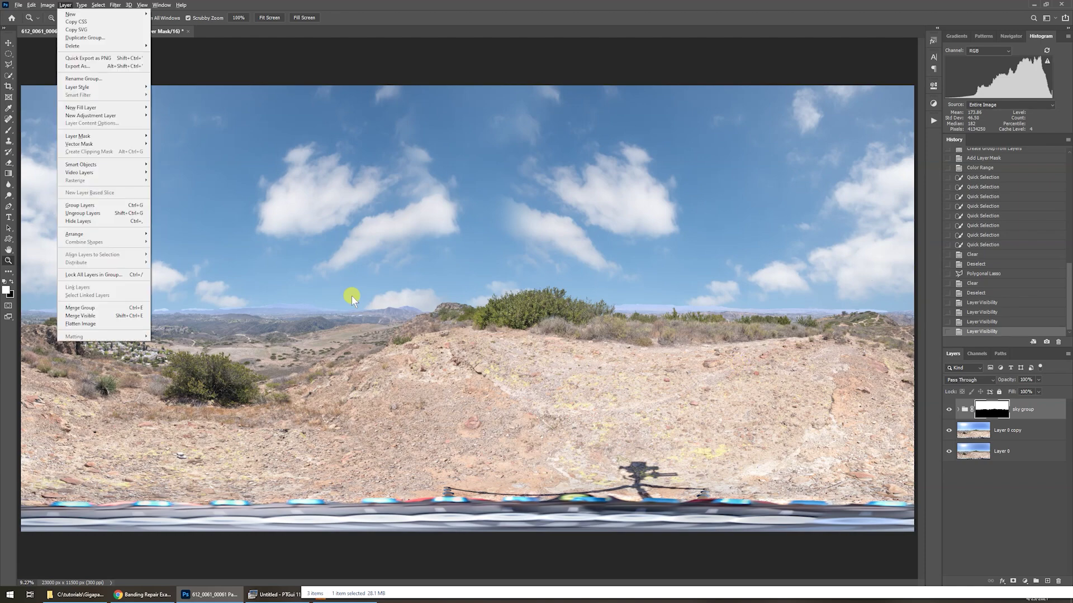
pyautogui.moveTo(103, 115)
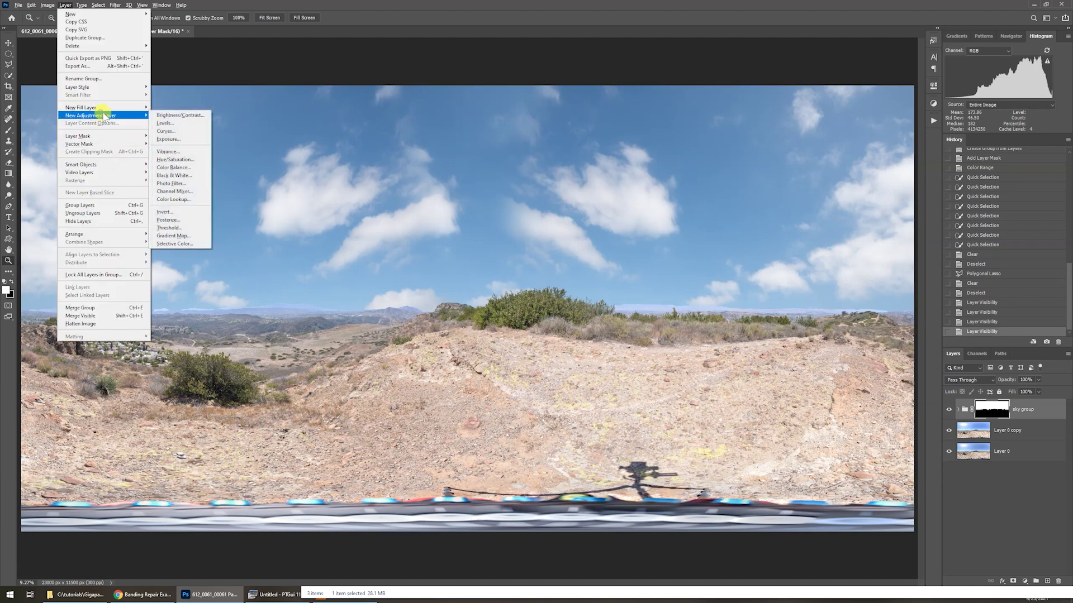
pyautogui.click(172, 116)
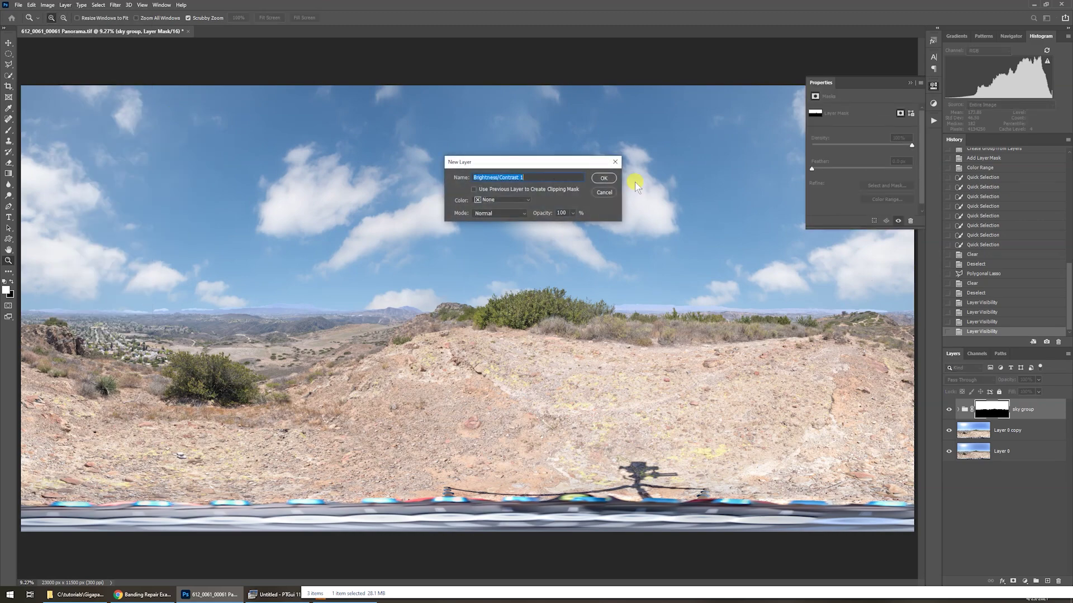
pyautogui.click(603, 178)
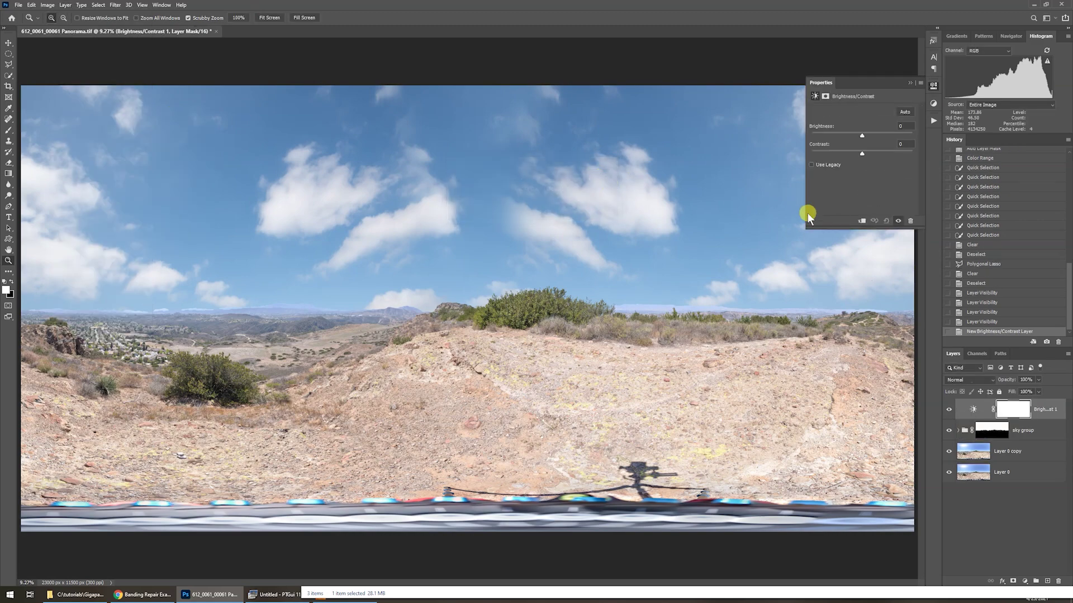
pyautogui.click(862, 223)
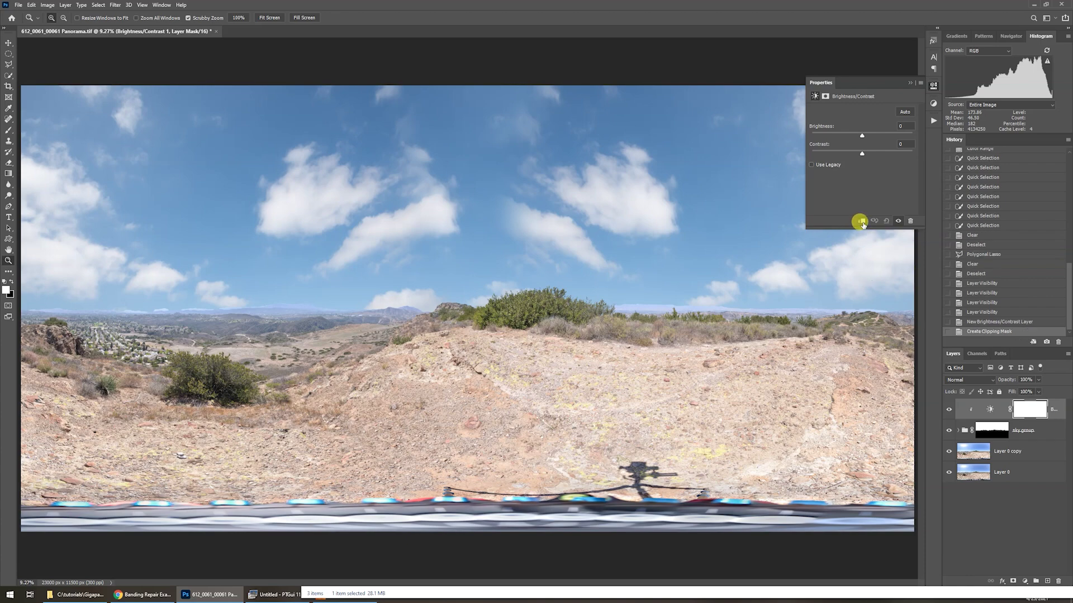
pyautogui.click(870, 133)
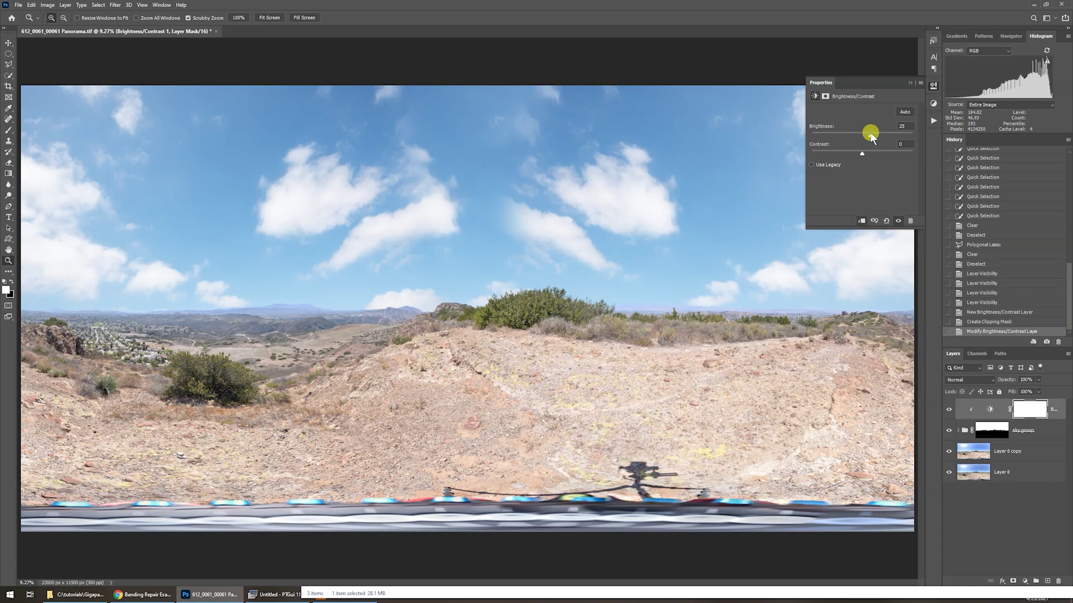
# Compare the sky with and without the brightness adjustment and examine the horizon above the town and distant hills
pyautogui.click(948, 410)
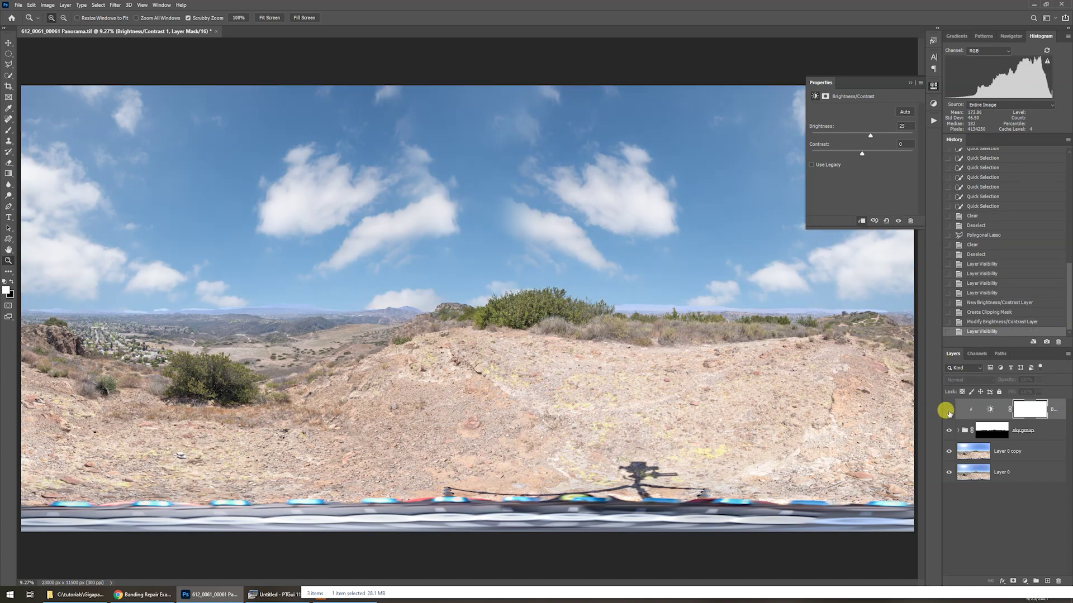
pyautogui.click(948, 412)
pyautogui.click(910, 82)
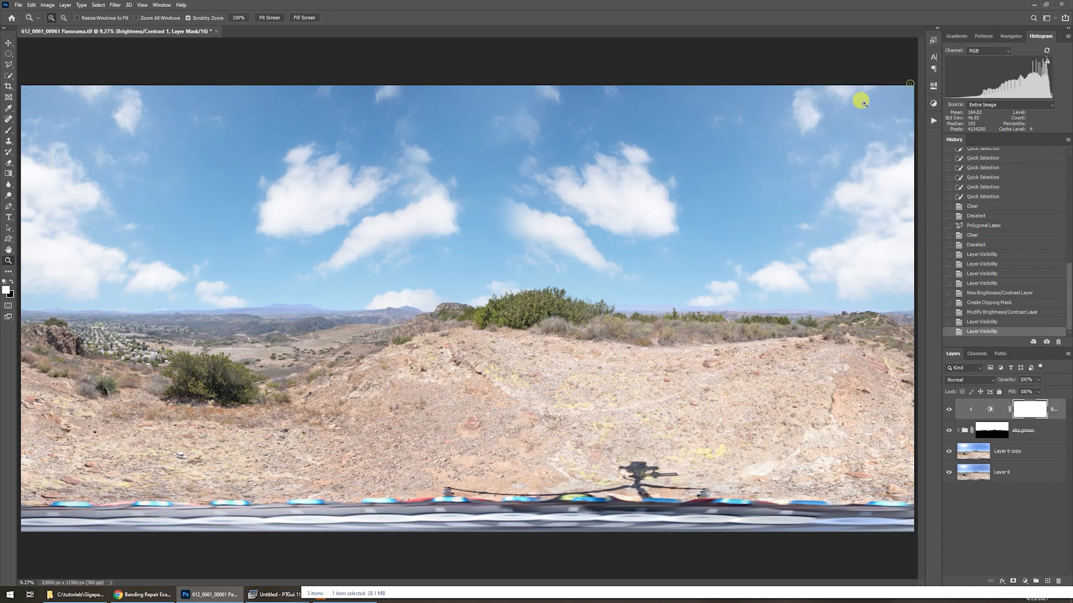
pyautogui.click(166, 313)
pyautogui.click(166, 313)
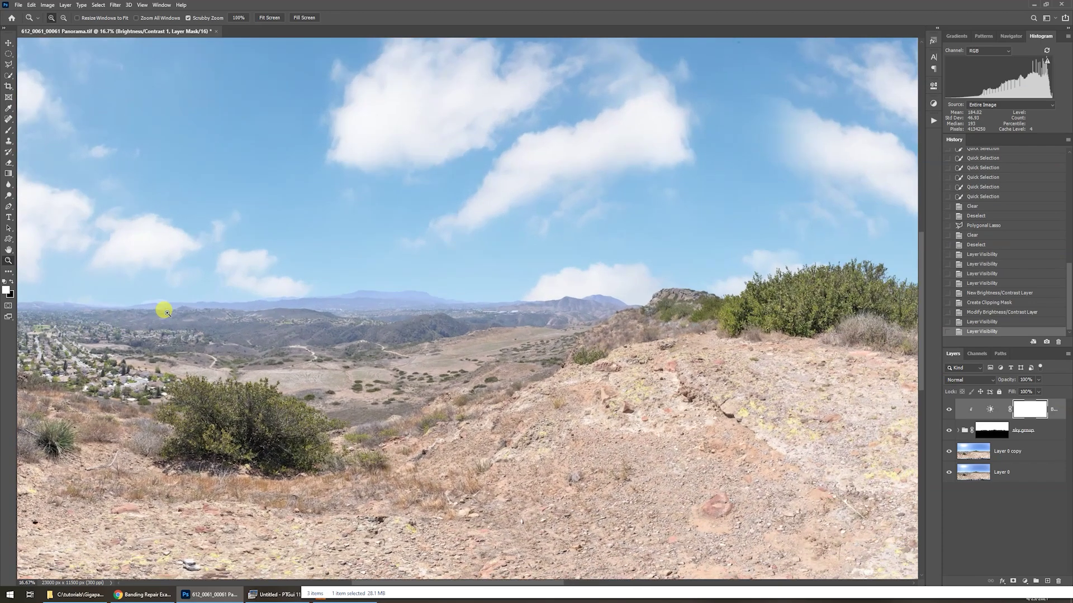
pyautogui.click(162, 308)
pyautogui.click(168, 310)
pyautogui.moveTo(228, 318); pyautogui.dragTo(349, 317)
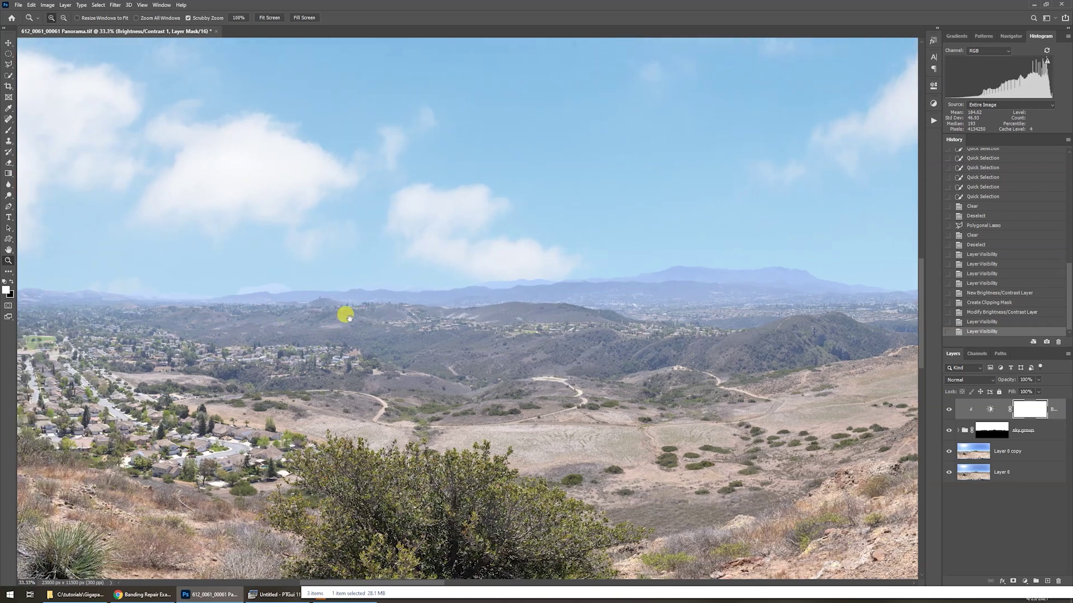
# Soften the sky group's mask along the whole horizon with a very large soft Eraser stroke so the low clouds fade out
pyautogui.hotkey('ctrl', '0')
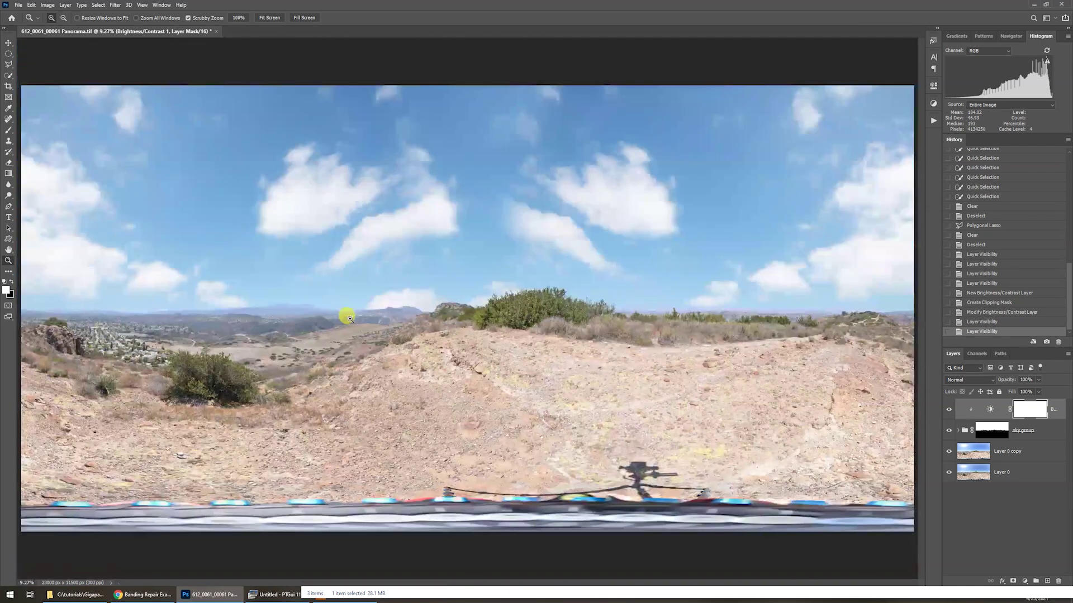
pyautogui.hotkey('ctrl', '-')
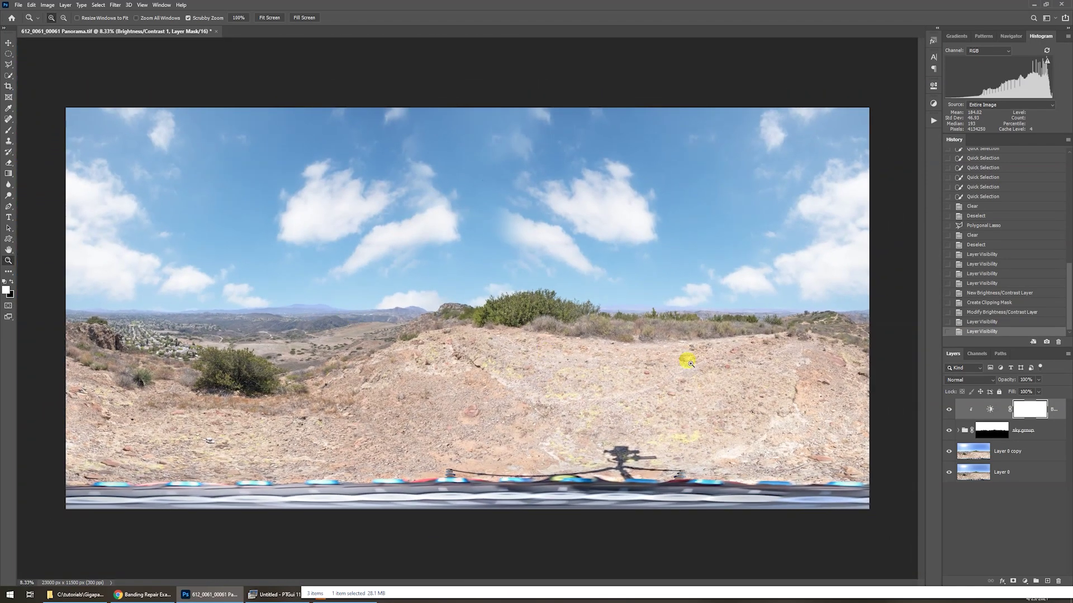
pyautogui.click(989, 428)
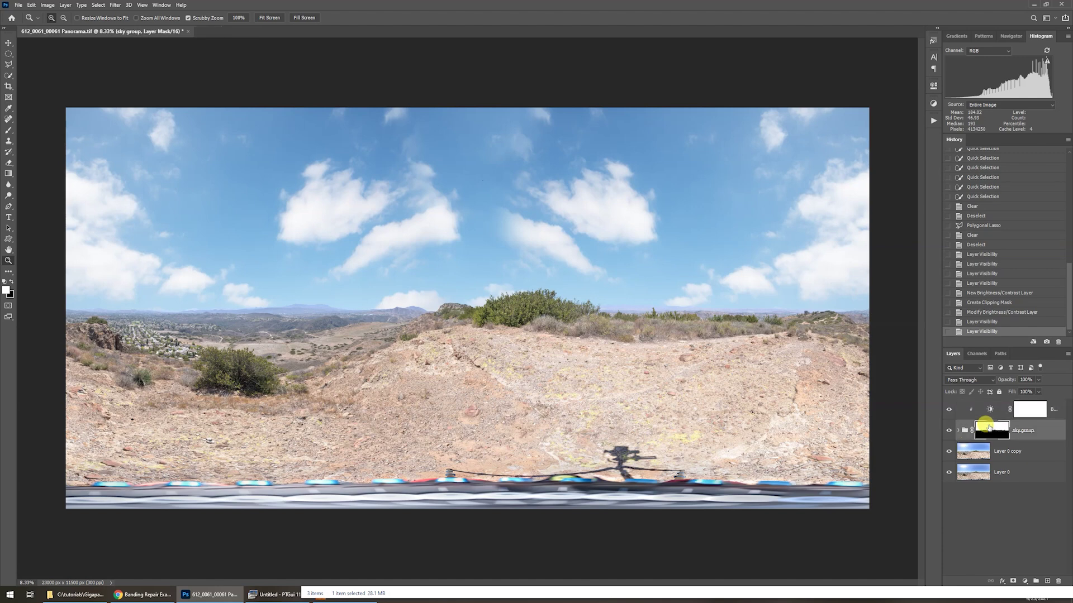
pyautogui.press('e')
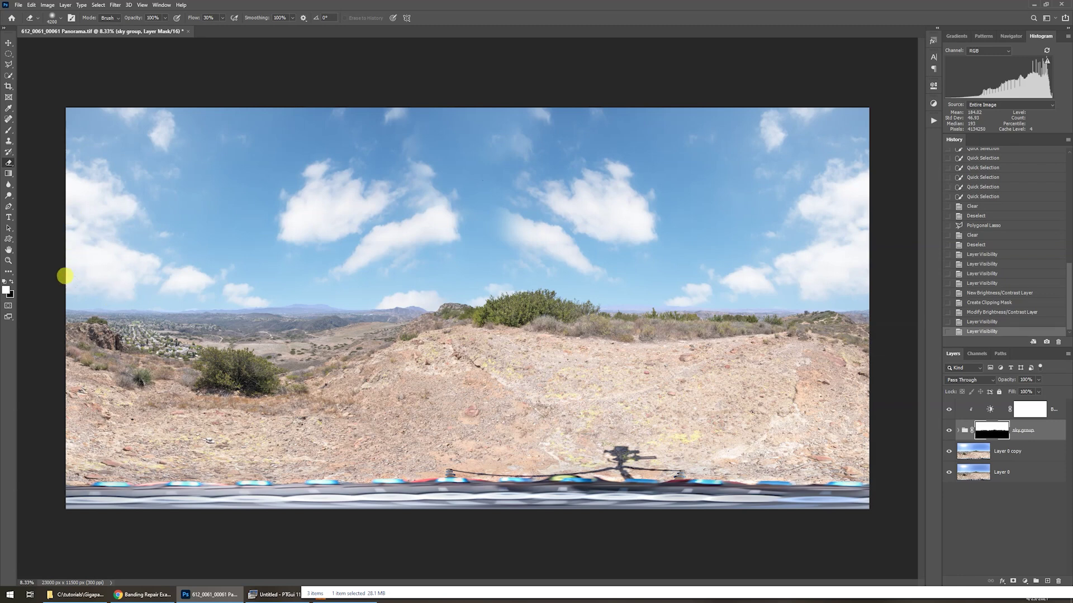
pyautogui.press(']')
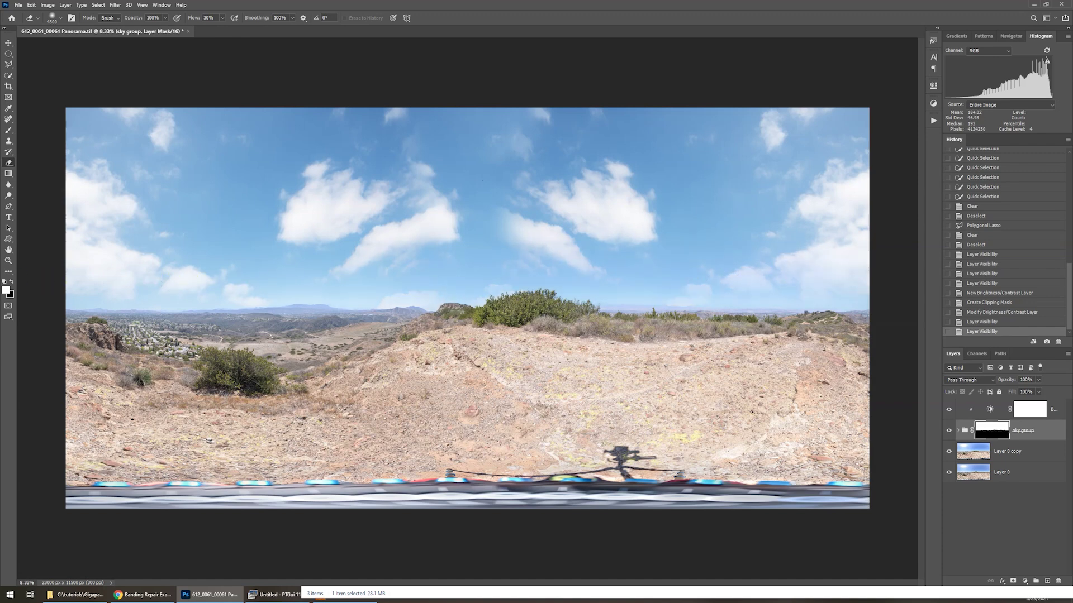
pyautogui.moveTo(40, 287); pyautogui.dragTo(410, 328)
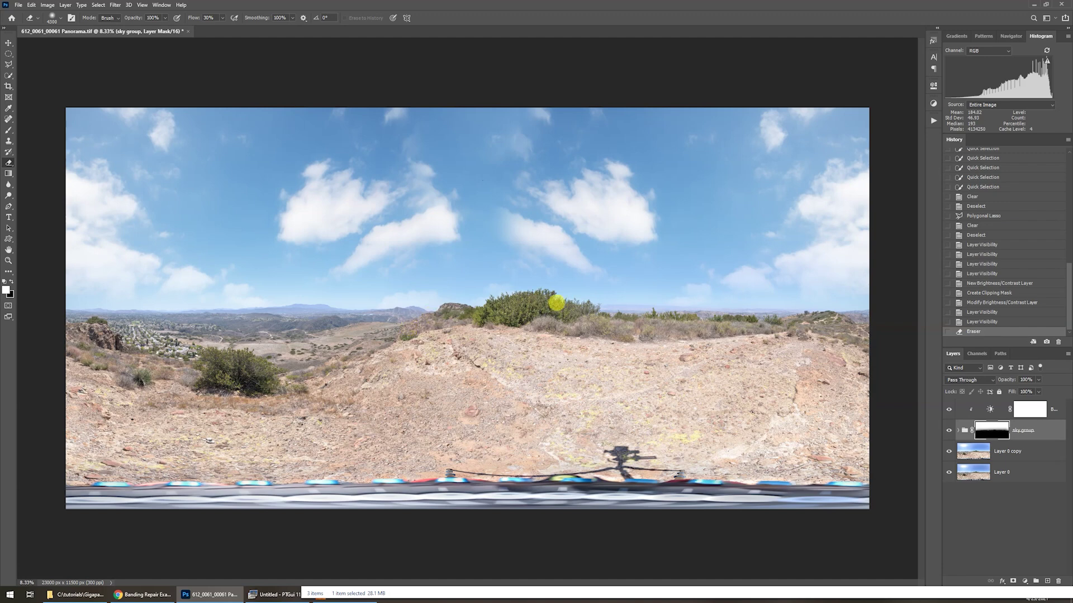
# Compare the sky before and after the eraser stroke and examine the distant mountains along the horizon
pyautogui.click(990, 322)
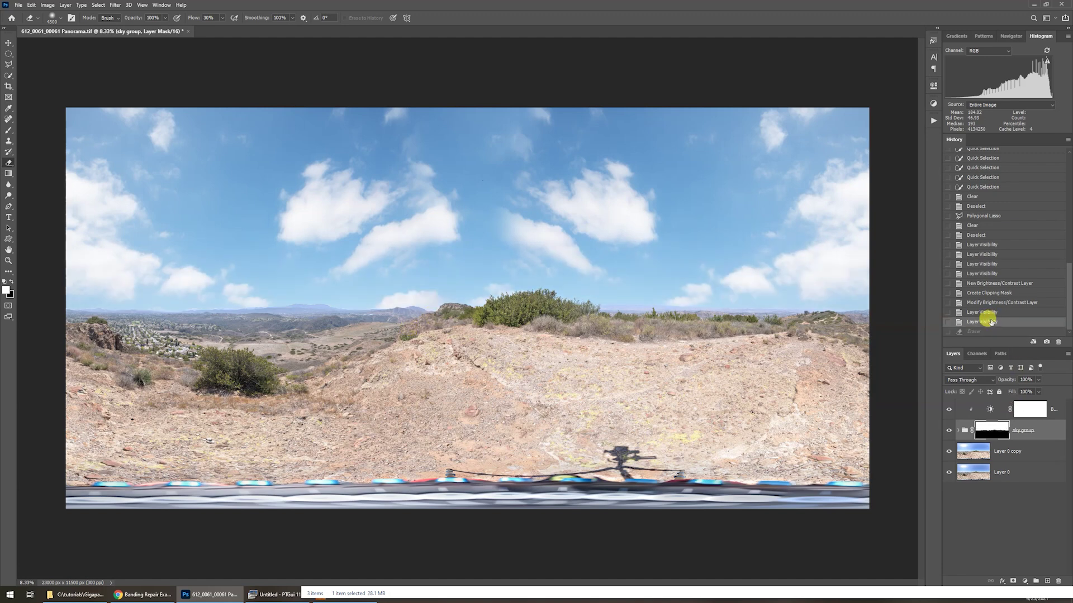
pyautogui.click(979, 330)
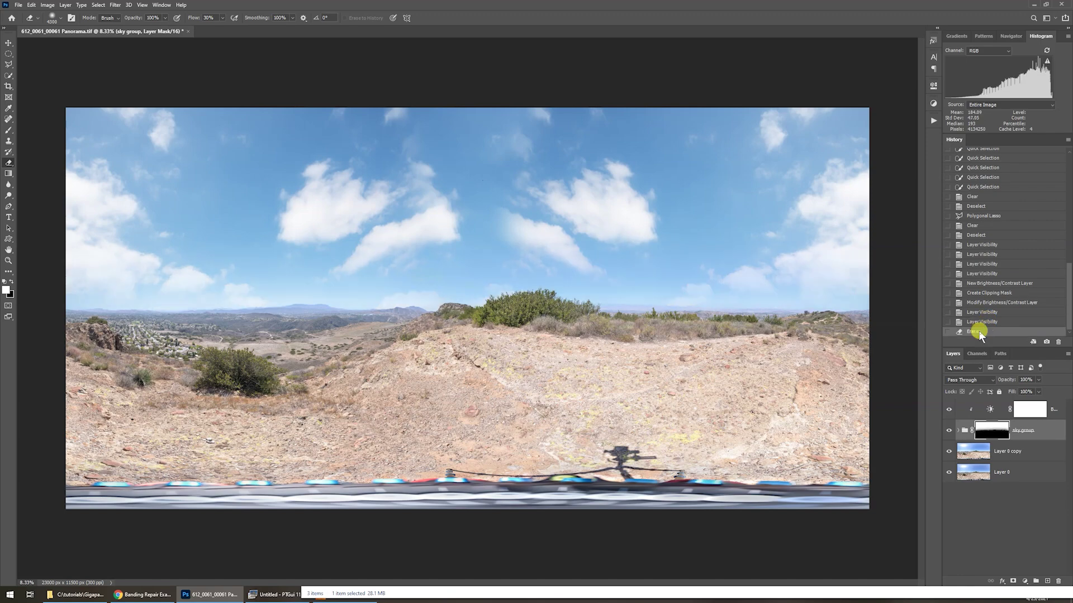
pyautogui.press('z')
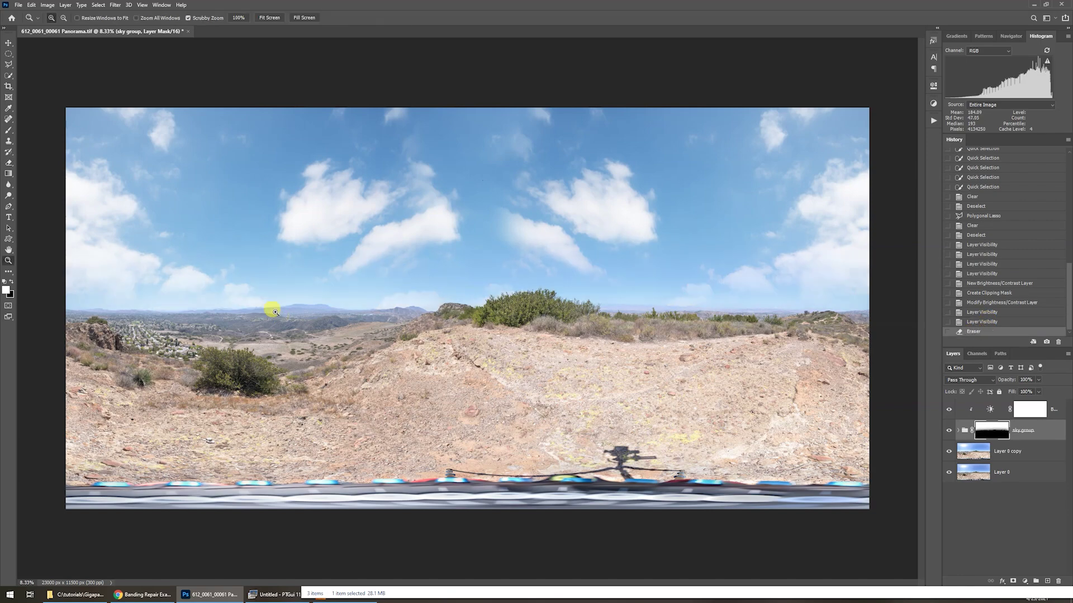
pyautogui.click(279, 311)
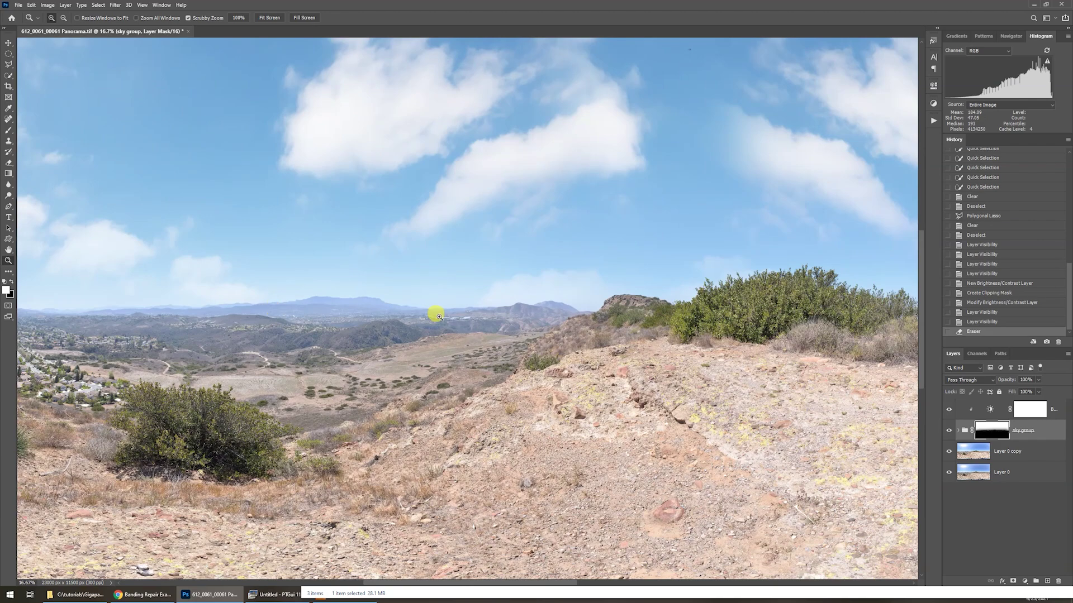
pyautogui.hotkey('ctrl', '0')
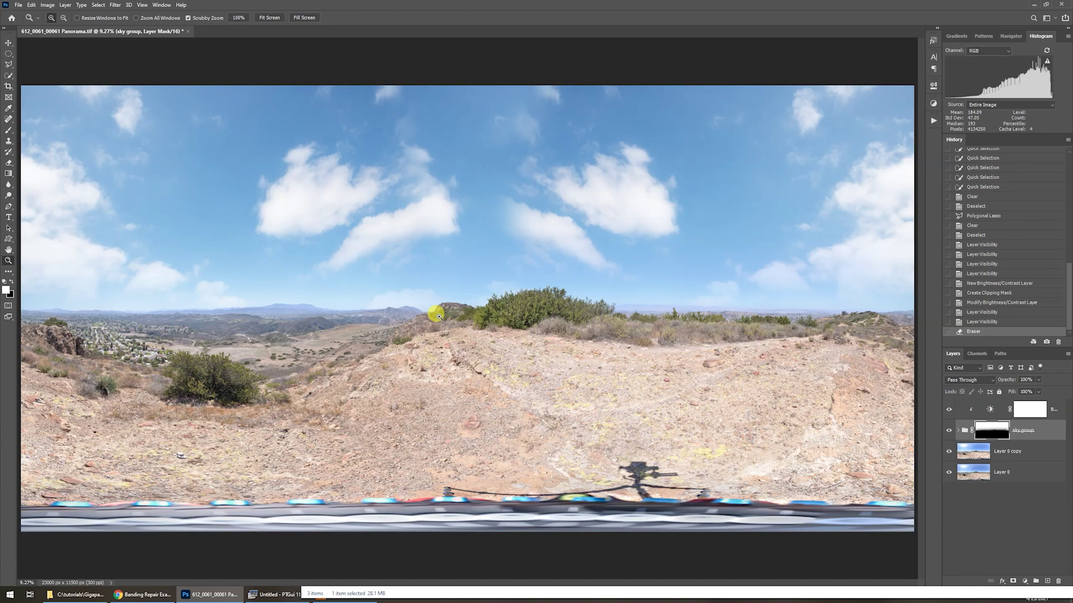
# Flatten all layers of the panorama into a single background
pyautogui.hotkey('alt', 'l')
pyautogui.press('Escape')
pyautogui.press('Down')
pyautogui.press('f')
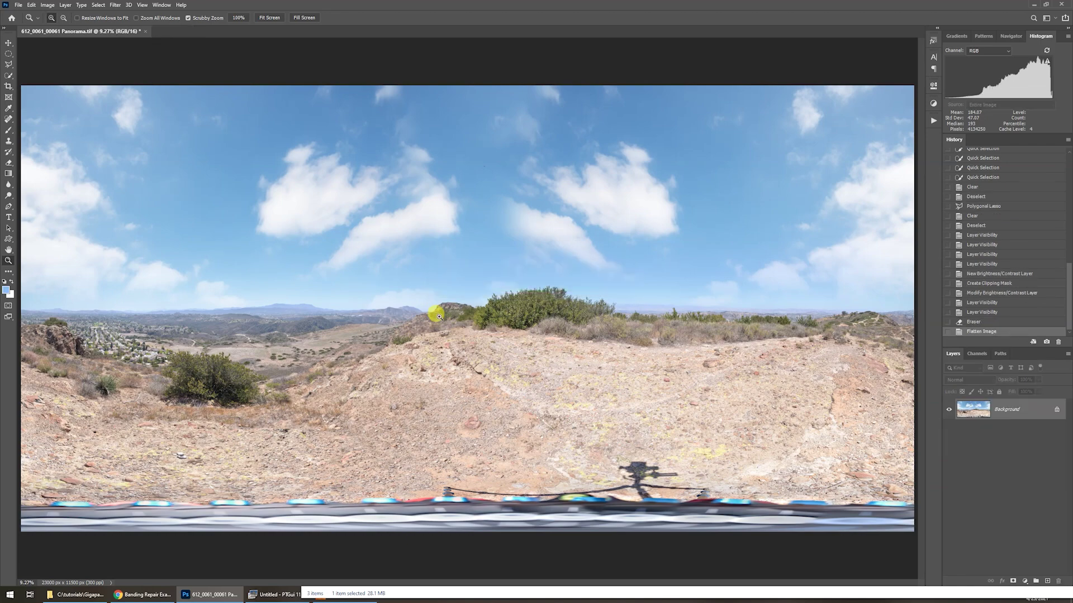
# Save the flattened panorama as After Edits and Sky.tif in the Sky Swaps folder, with no image compression
pyautogui.hotkey('alt', 'f')
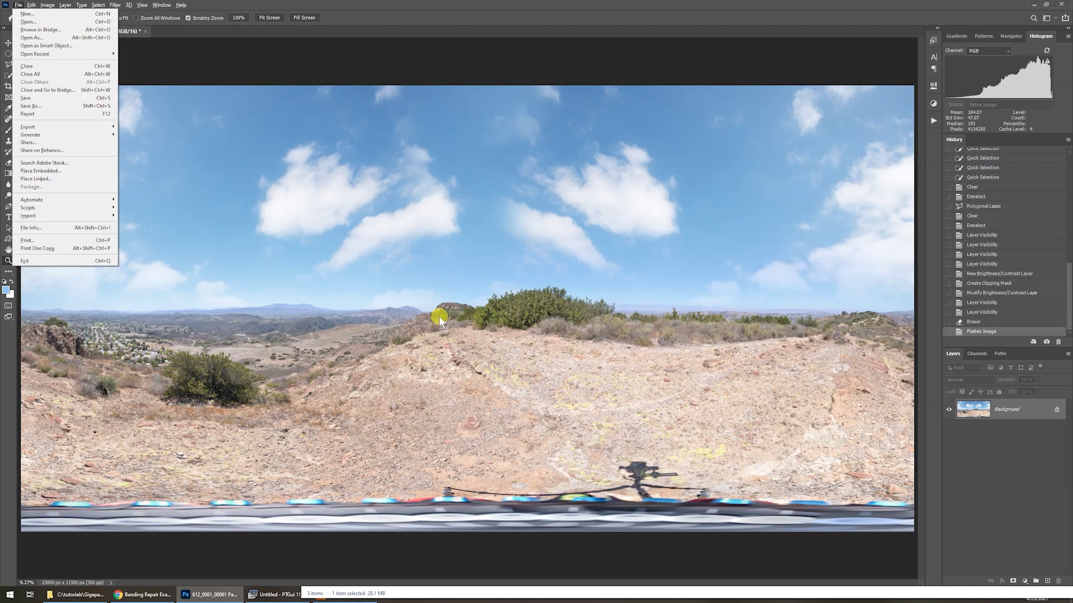
pyautogui.press('a')
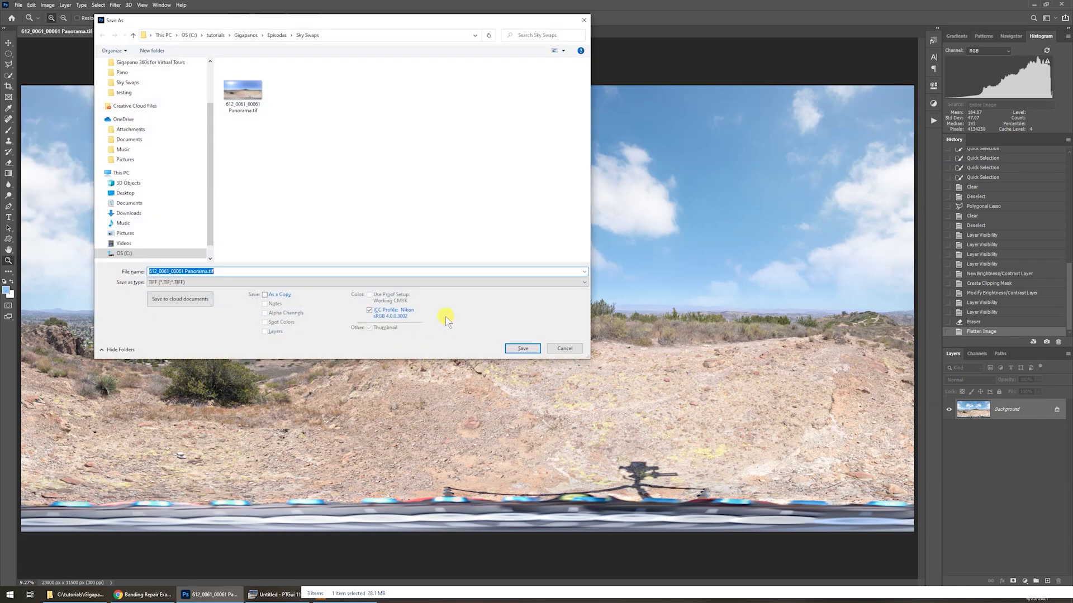
pyautogui.click(235, 272)
pyautogui.press('Left')
pyautogui.press('Left')
pyautogui.press('Left')
pyautogui.press('BackSpace')
pyautogui.press('BackSpace')
pyautogui.press('BackSpace')
pyautogui.press('BackSpace')
pyautogui.press('BackSpace')
pyautogui.press('BackSpace')
pyautogui.press('BackSpace')
pyautogui.press('BackSpace')
pyautogui.press('BackSpace')
pyautogui.press('BackSpace')
pyautogui.press('BackSpace')
pyautogui.press('BackSpace')
pyautogui.press('BackSpace')
pyautogui.press('BackSpace')
pyautogui.press('BackSpace')
pyautogui.press('BackSpace')
pyautogui.press('BackSpace')
pyautogui.press('BackSpace')
pyautogui.press('BackSpace')
pyautogui.press('BackSpace')
pyautogui.write('After Edits and Sky')
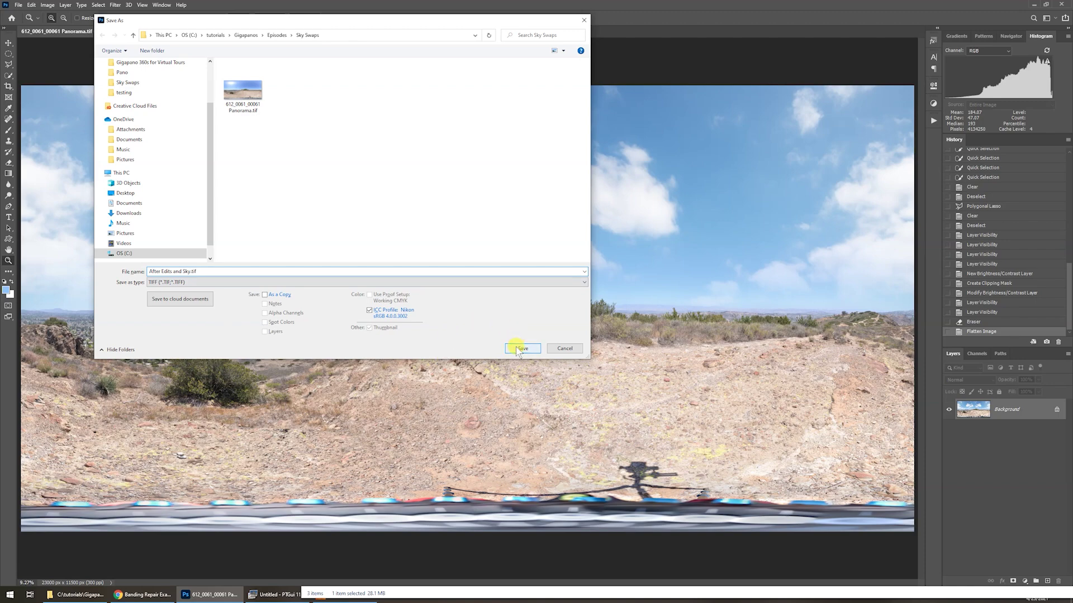
pyautogui.click(371, 310)
pyautogui.click(523, 348)
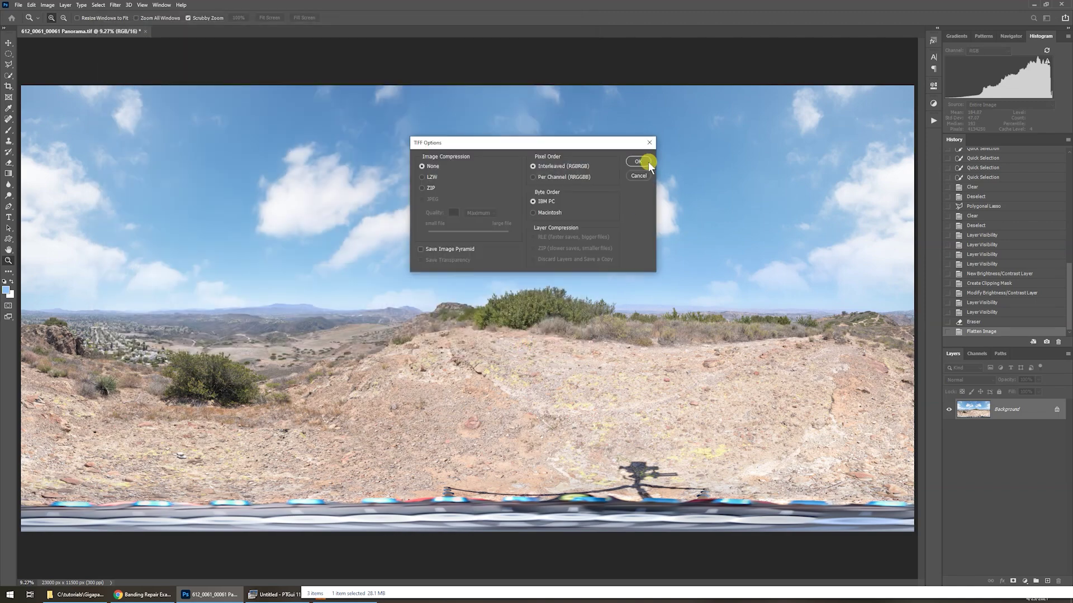
pyautogui.click(647, 162)
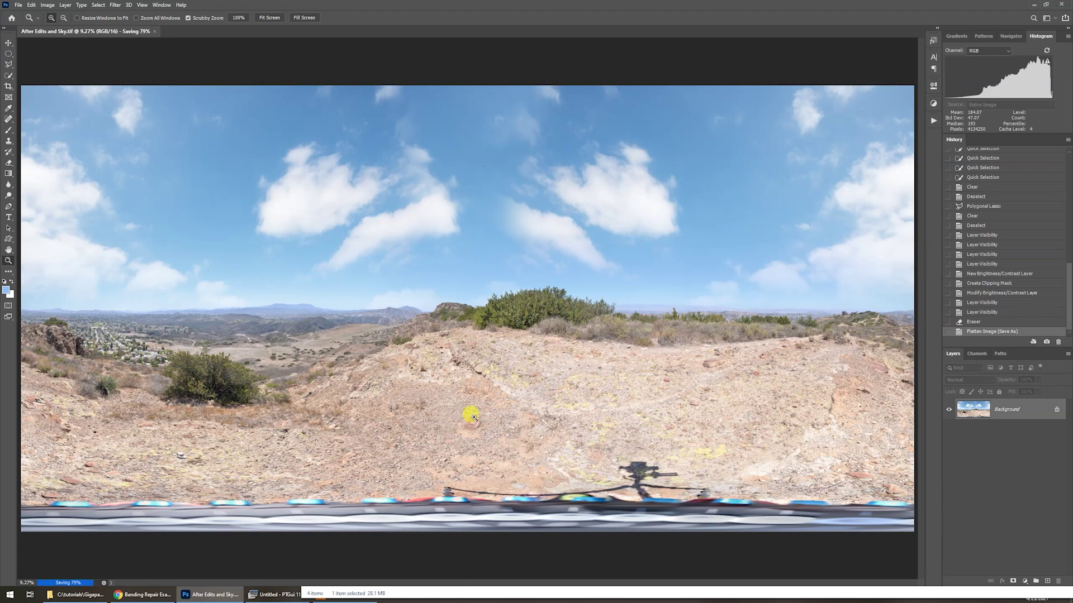
# Switch to PTGui and convert After Edits and Sky.tif from equirectangular into six separate TIFF cube faces in the source image folder
pyautogui.click(278, 595)
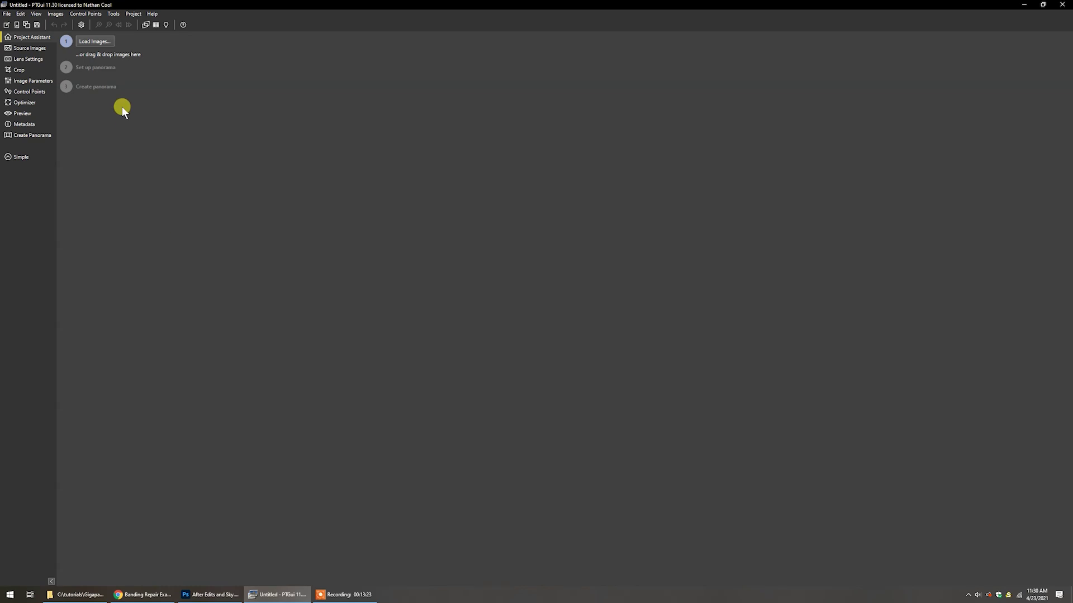
pyautogui.click(113, 16)
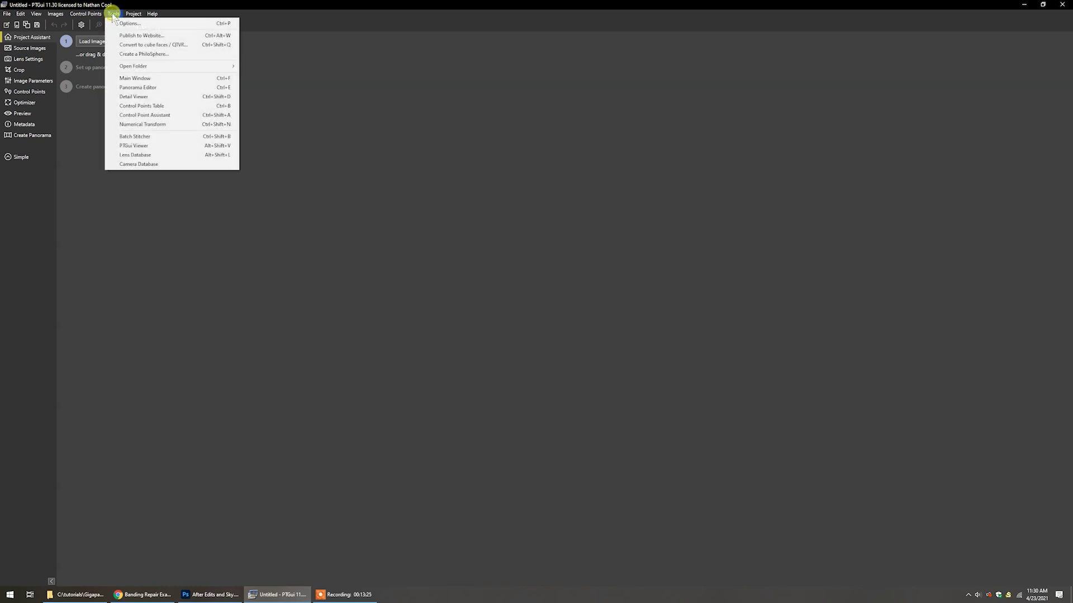
pyautogui.click(120, 45)
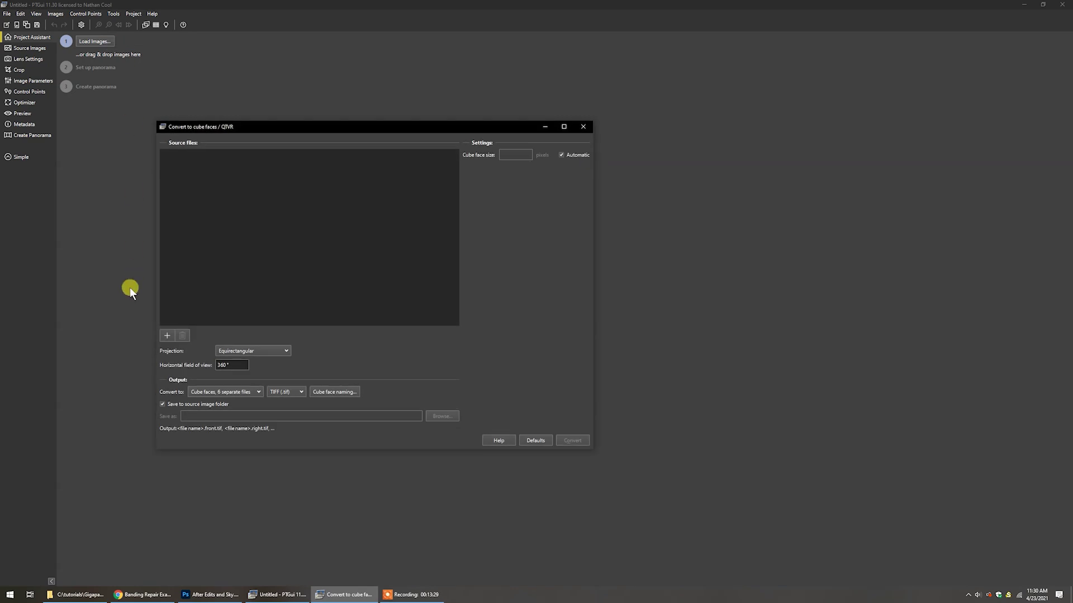
pyautogui.click(166, 336)
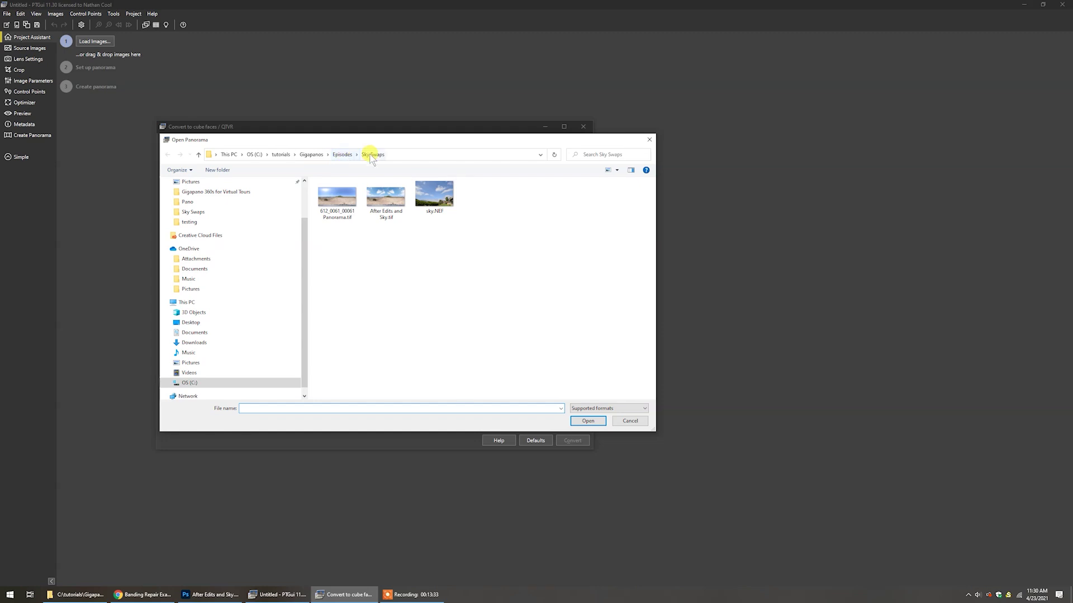
pyautogui.click(387, 209)
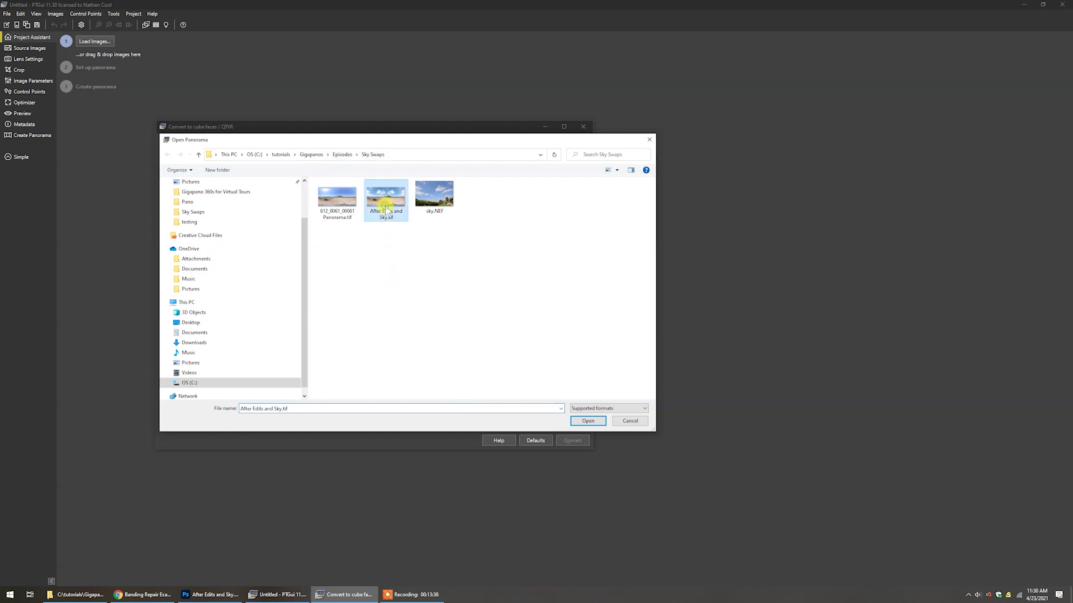
pyautogui.click(588, 421)
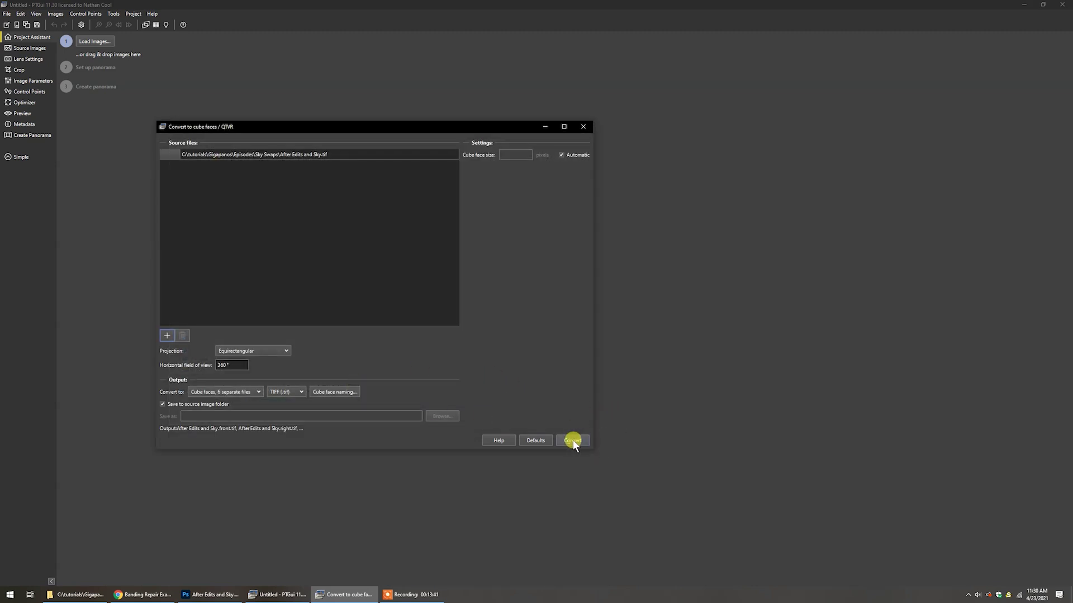
pyautogui.click(572, 440)
pyautogui.click(83, 592)
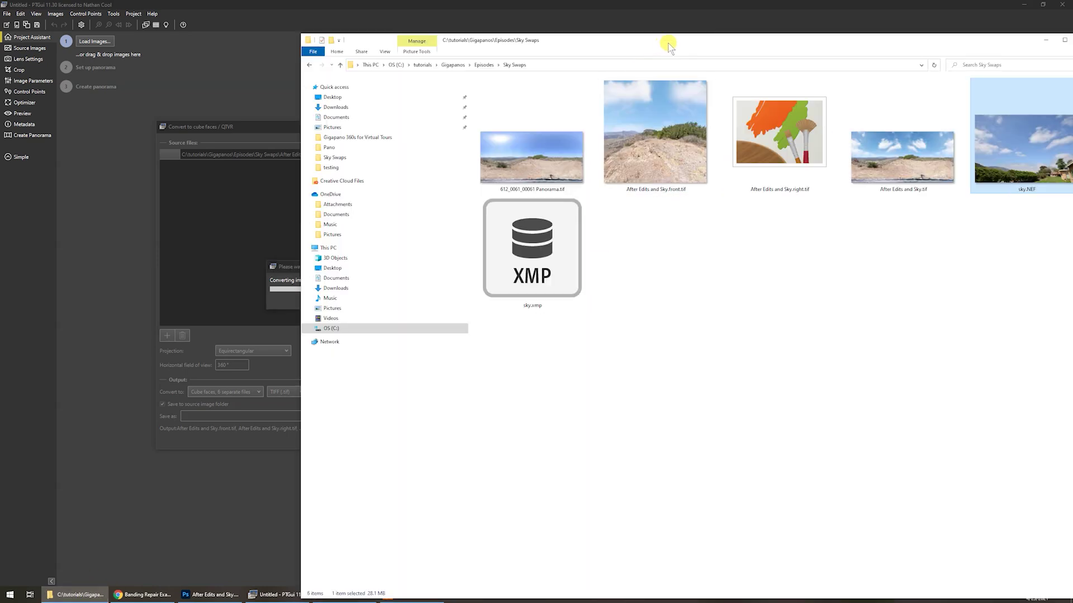
pyautogui.click(252, 126)
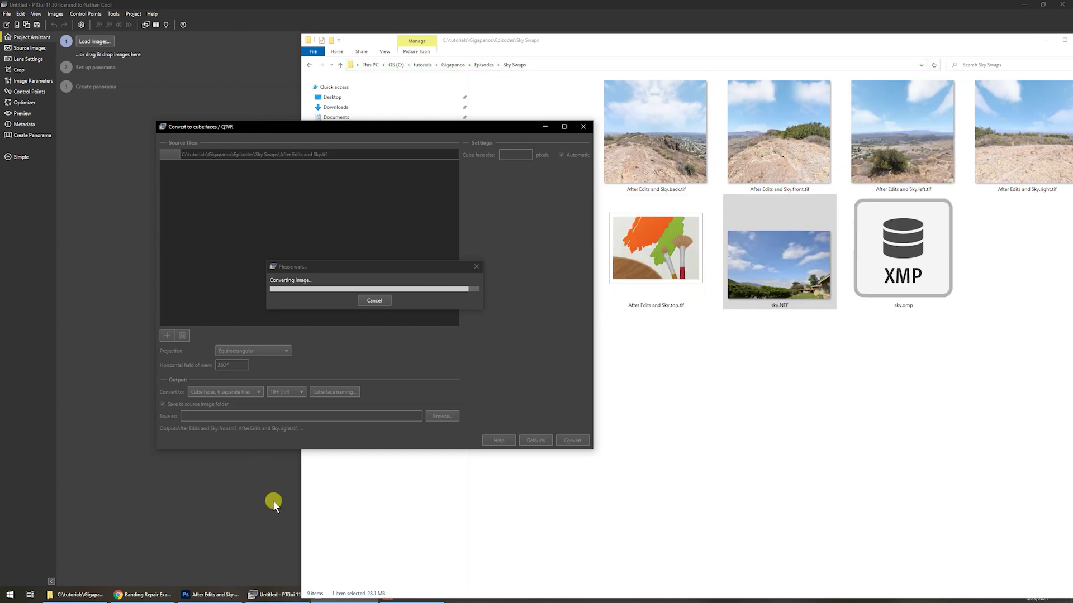
# Open the cube face After Edits and Sky.back.tif from the Sky Swaps folder in Photoshop
pyautogui.click(215, 596)
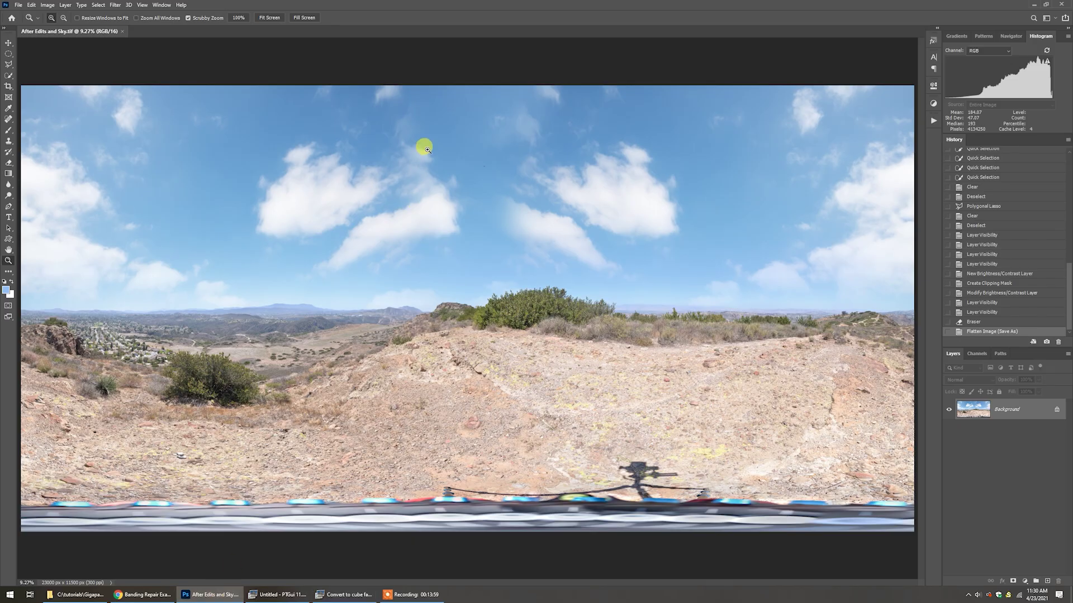
pyautogui.hotkey('alt', 'Tab')
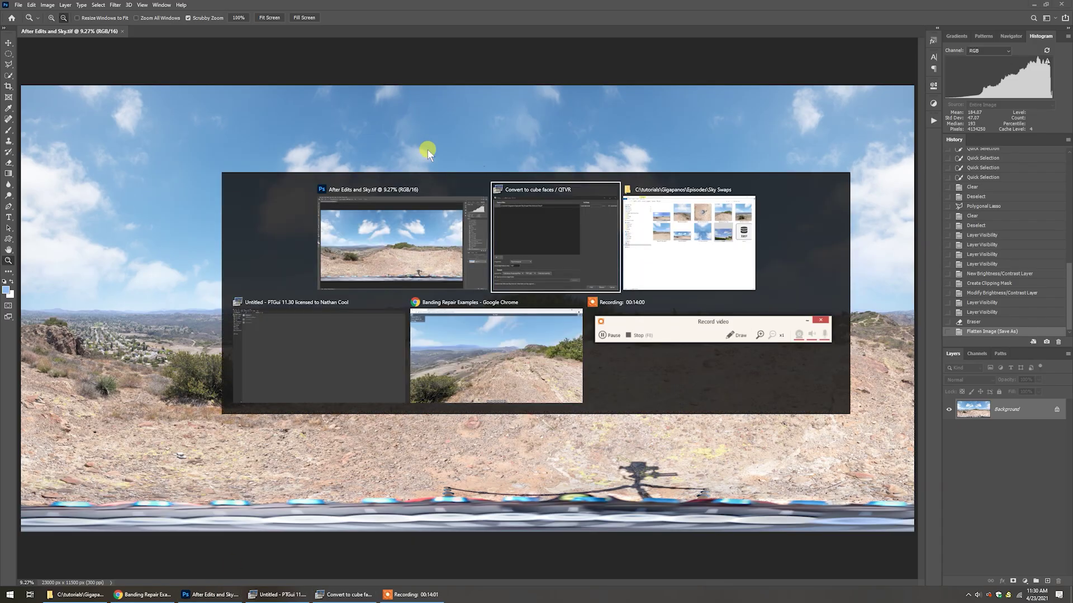
pyautogui.press('Tab')
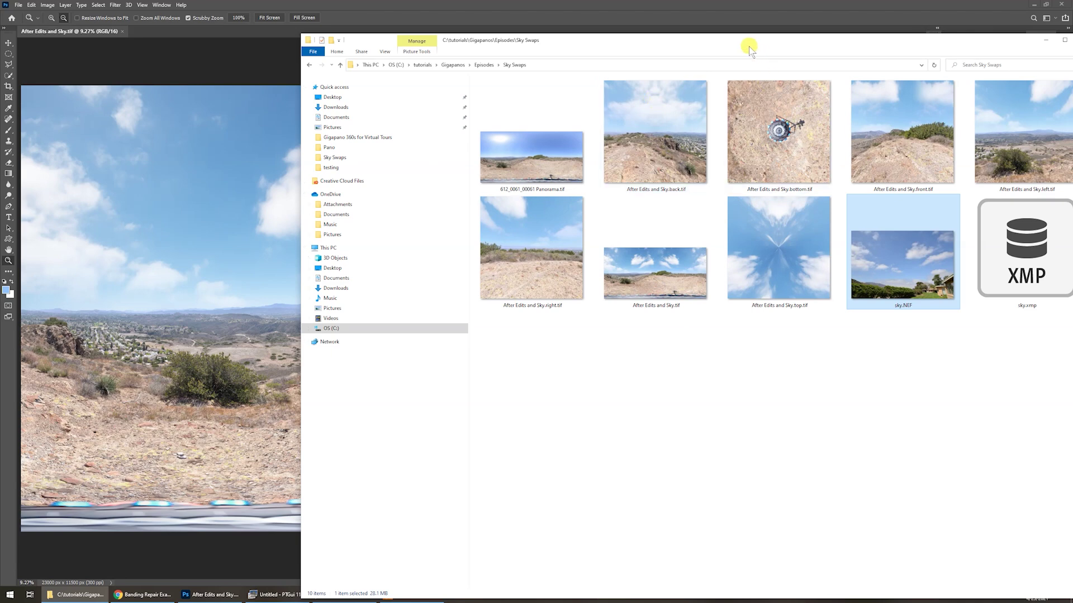
pyautogui.moveTo(743, 45); pyautogui.dragTo(721, 44)
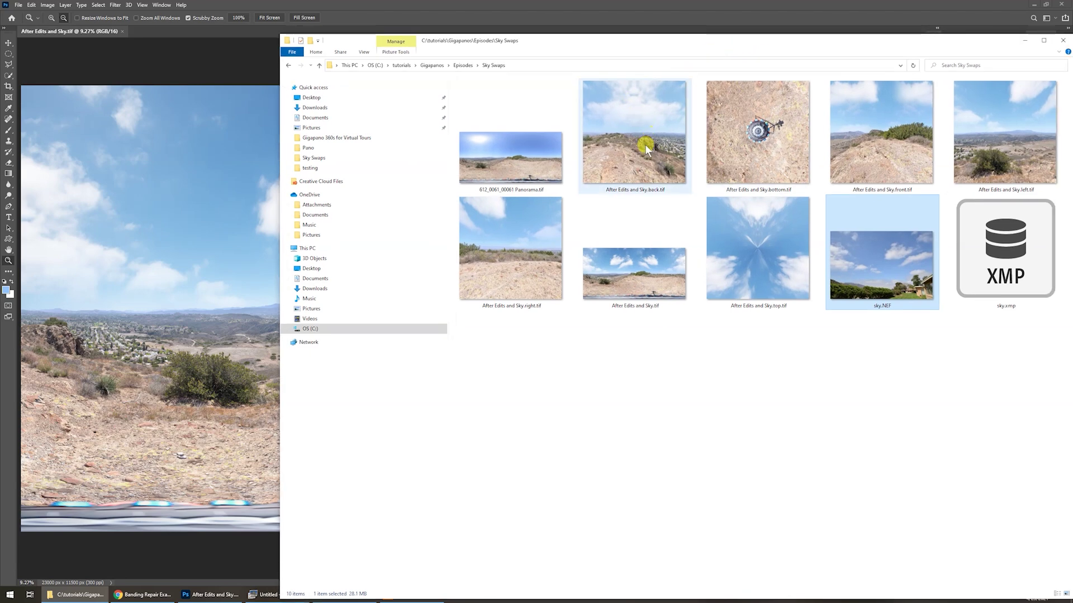
pyautogui.moveTo(645, 146); pyautogui.dragTo(191, 24)
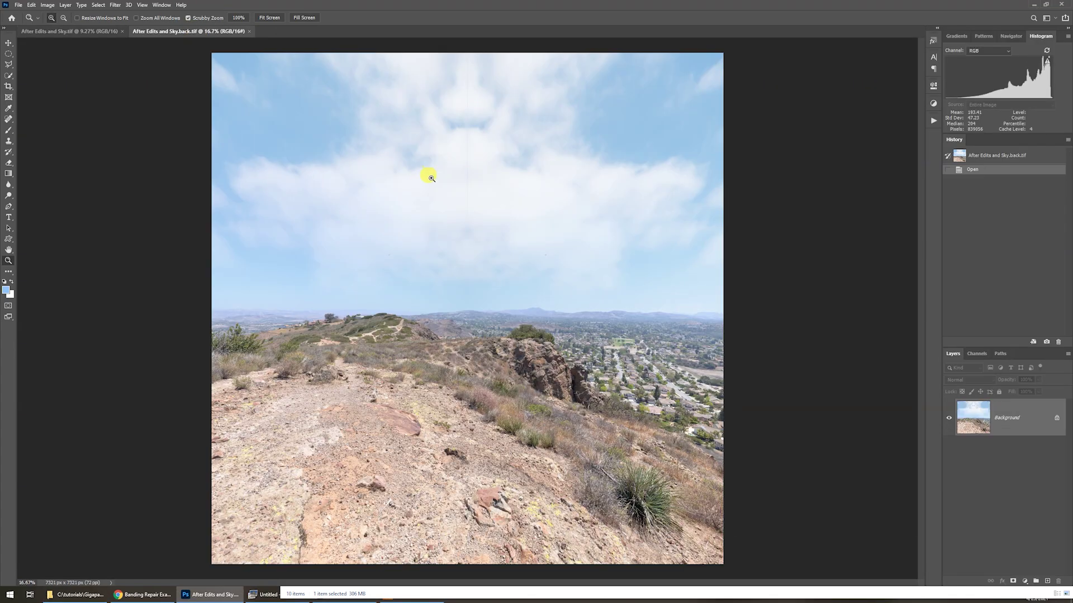
# Clone cloud texture over the upper part of the central vertical seam with the Clone Stamp at a brush size of 1000
pyautogui.click(483, 170)
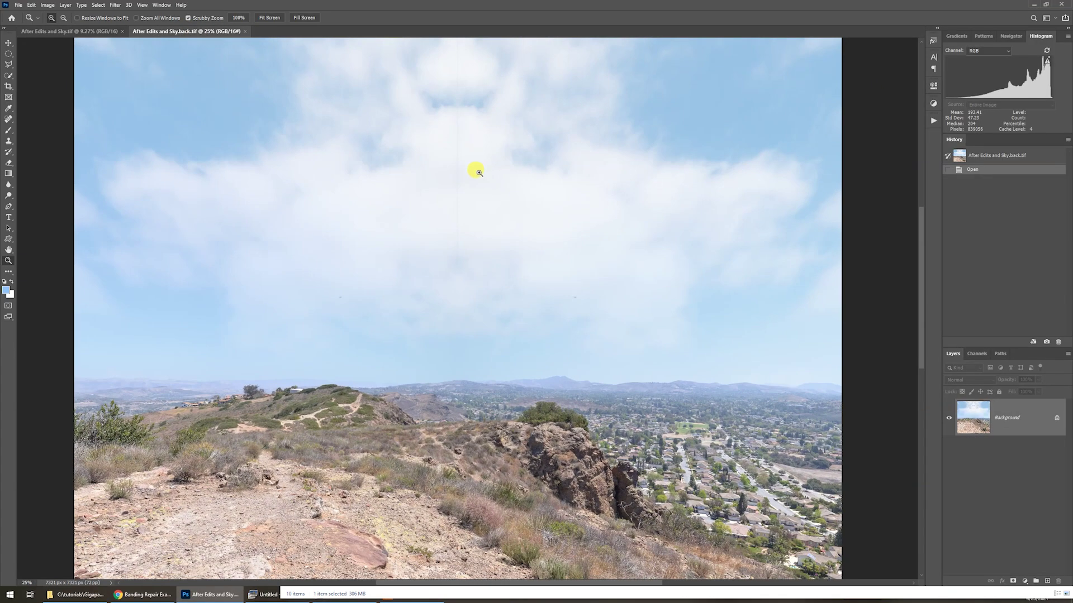
pyautogui.press('c')
pyautogui.press('s')
pyautogui.press(']')
pyautogui.press(']')
pyautogui.press(']')
pyautogui.press(']')
pyautogui.press(']')
pyautogui.press(']')
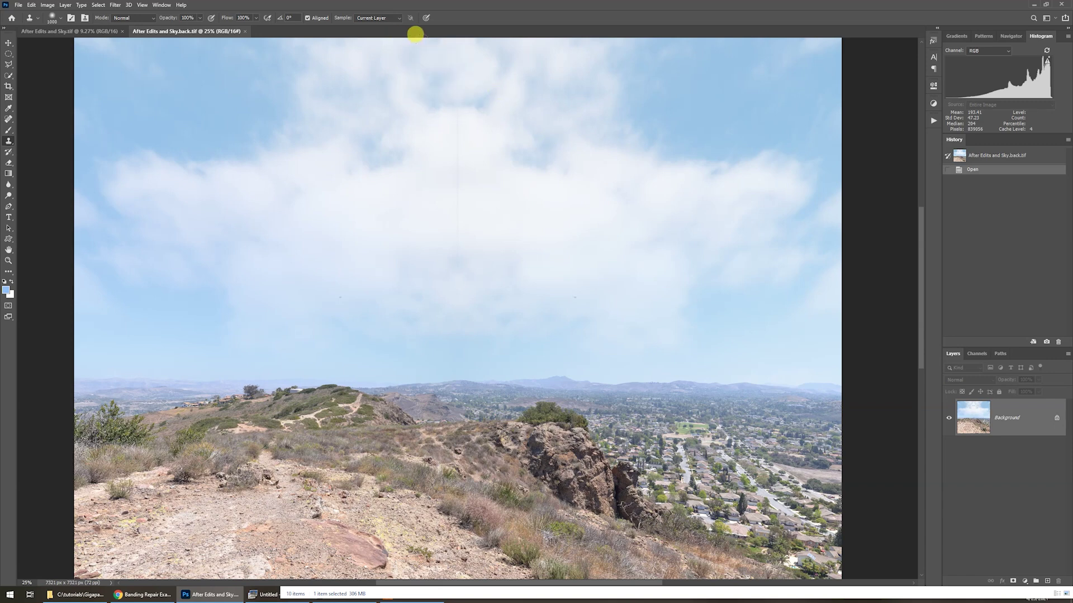
pyautogui.click(417, 32)
pyautogui.click(417, 29)
pyautogui.click(410, 91)
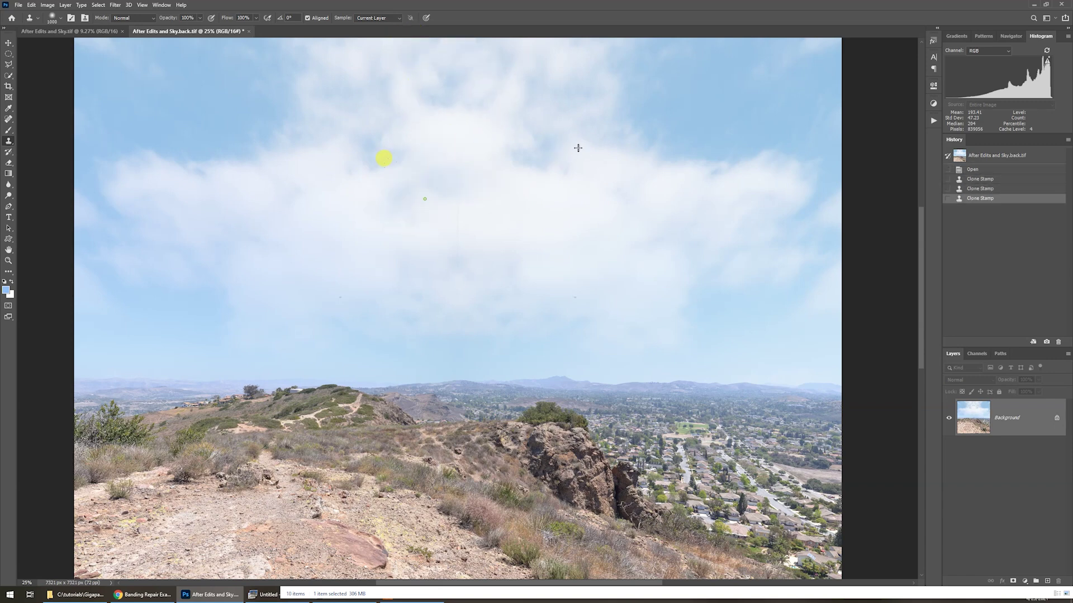
# Clone cloud texture down the lower part of the central seam until it reaches the blue sky above the horizon
pyautogui.click(402, 179)
pyautogui.click(419, 199)
pyautogui.click(416, 167)
pyautogui.click(523, 166)
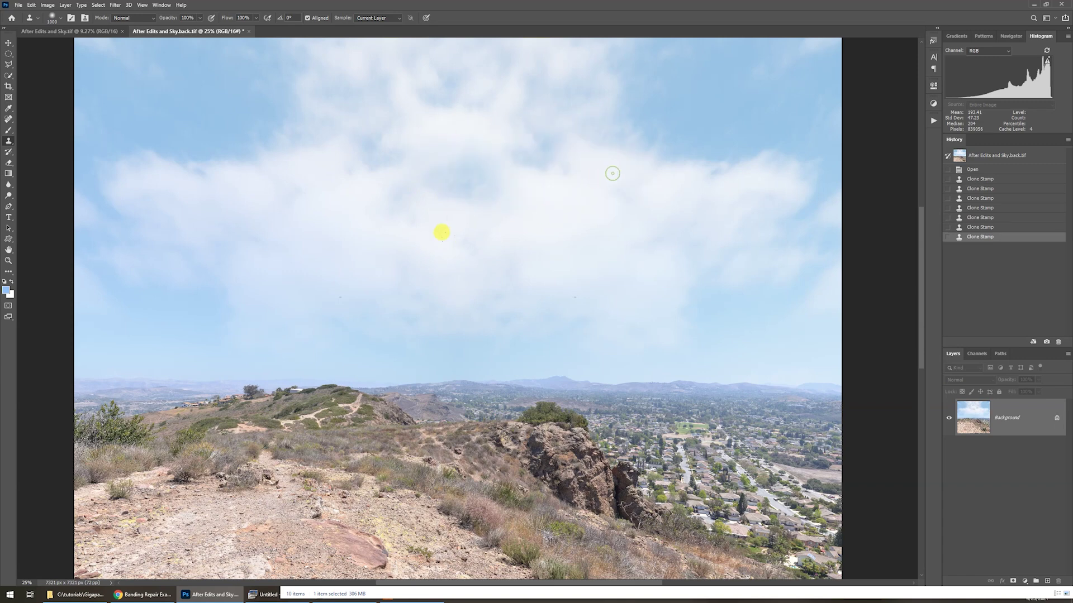
pyautogui.click(436, 240)
pyautogui.click(431, 267)
pyautogui.click(575, 172)
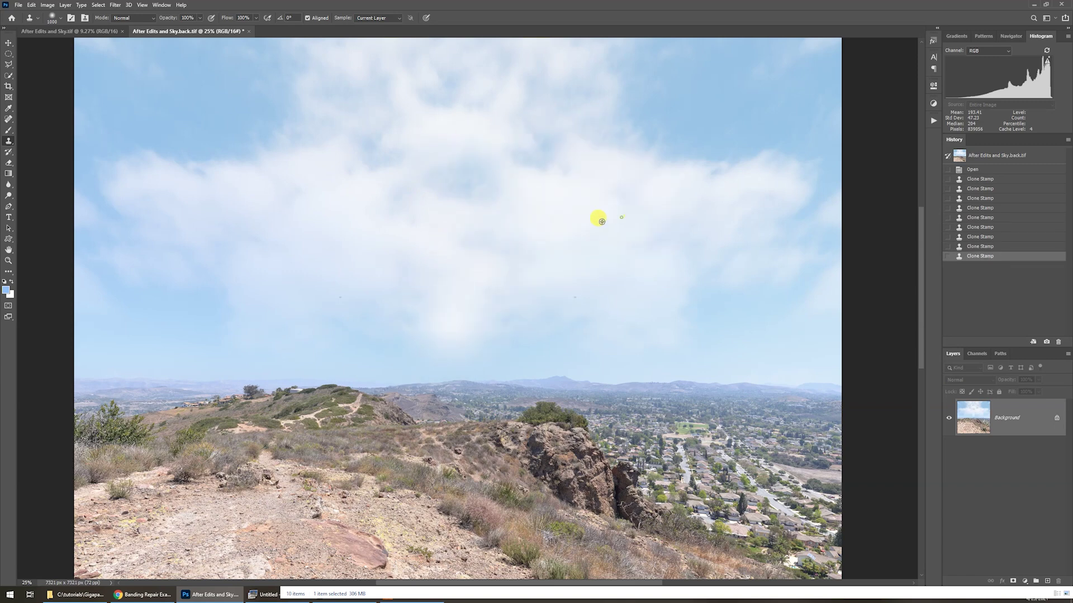
# Break up the mirrored cloud pattern on both sides of the removed seam with more cloned cloud patches
pyautogui.click(405, 228)
pyautogui.click(496, 101)
pyautogui.click(410, 62)
pyautogui.click(505, 64)
pyautogui.click(594, 132)
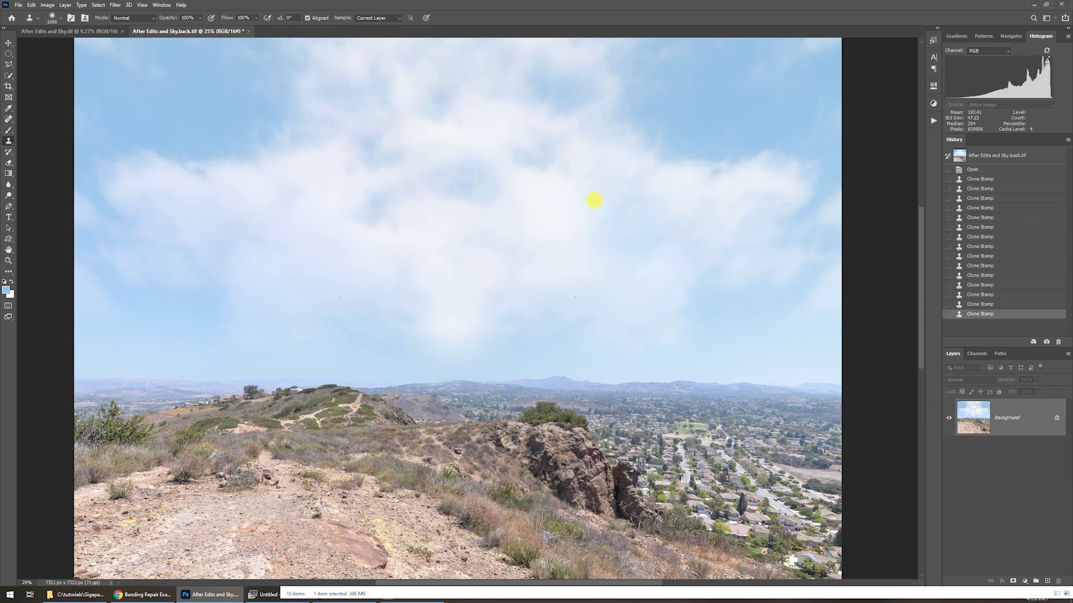
# Save and close After Edits and Sky.back.tif, and close the panorama After Edits and Sky.tif
pyautogui.hotkey('ctrl', 's')
pyautogui.hotkey('ctrl', 'w')
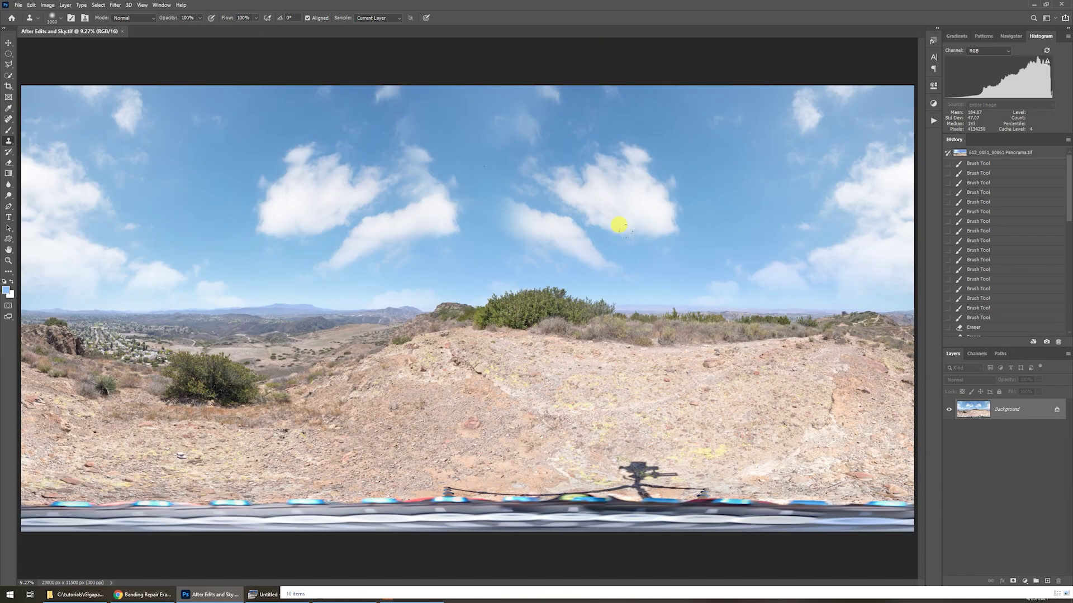
pyautogui.hotkey('alt', 'f')
pyautogui.hotkey('ctrl', 'w')
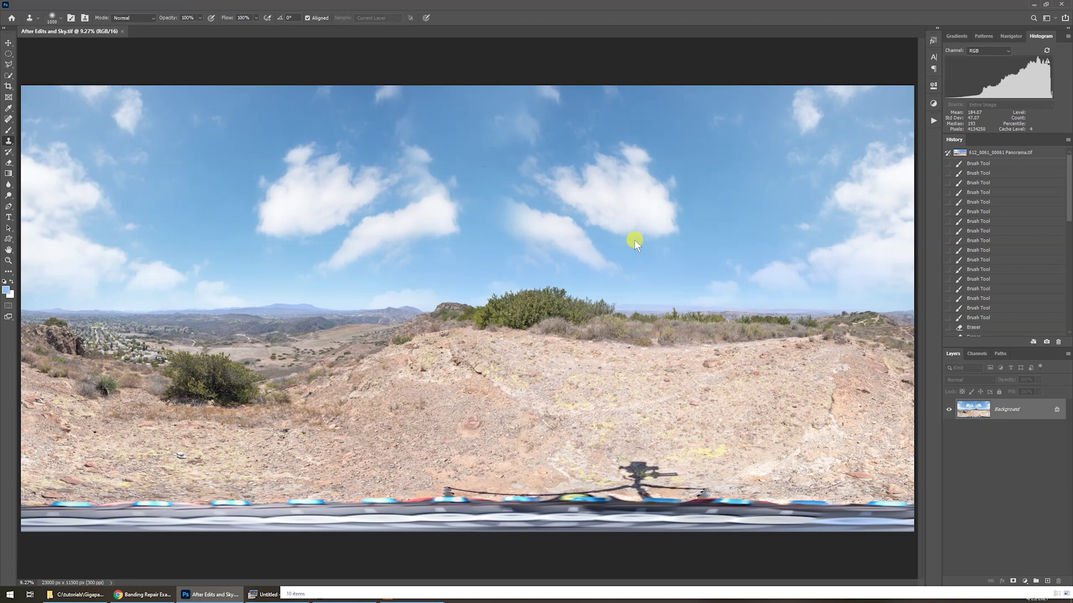
# Open After Edits and Sky.front.tif from the Sky Swaps folder, check its sky for seams and close it
pyautogui.hotkey('alt', 'Tab')
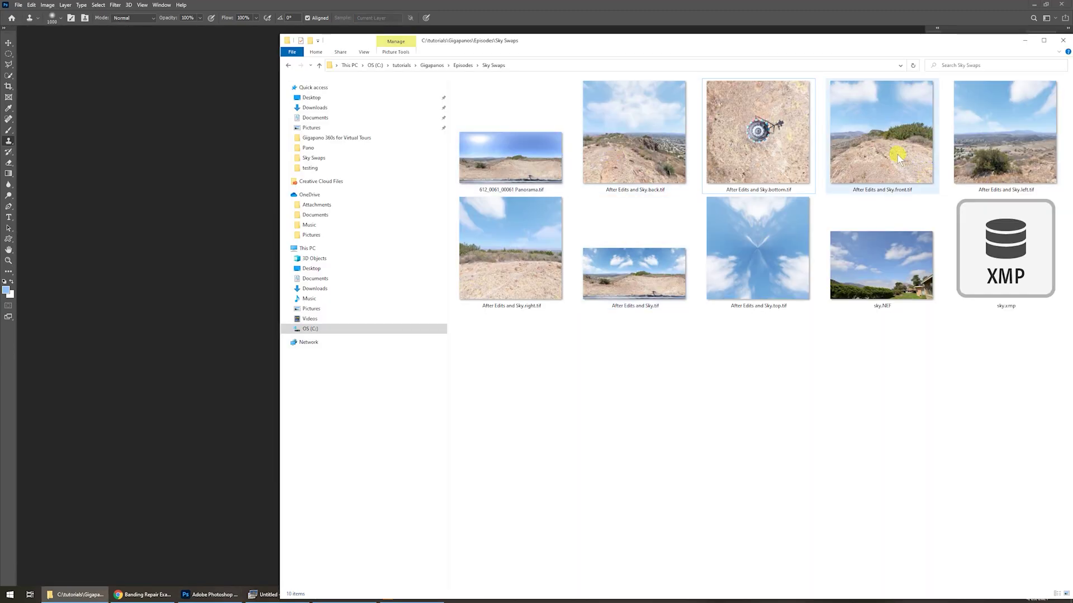
pyautogui.moveTo(897, 159); pyautogui.dragTo(189, 173)
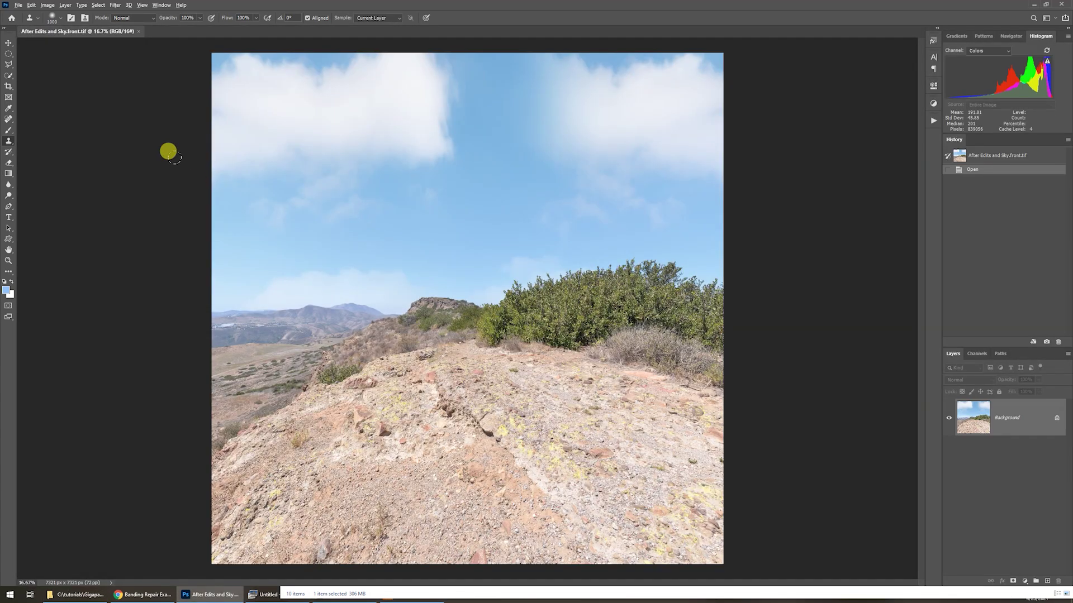
pyautogui.hotkey('ctrl', 'w')
# Open the cube face After Edits and Sky.bottom.tif from the Sky Swaps folder in Photoshop
pyautogui.hotkey('alt', 'Tab')
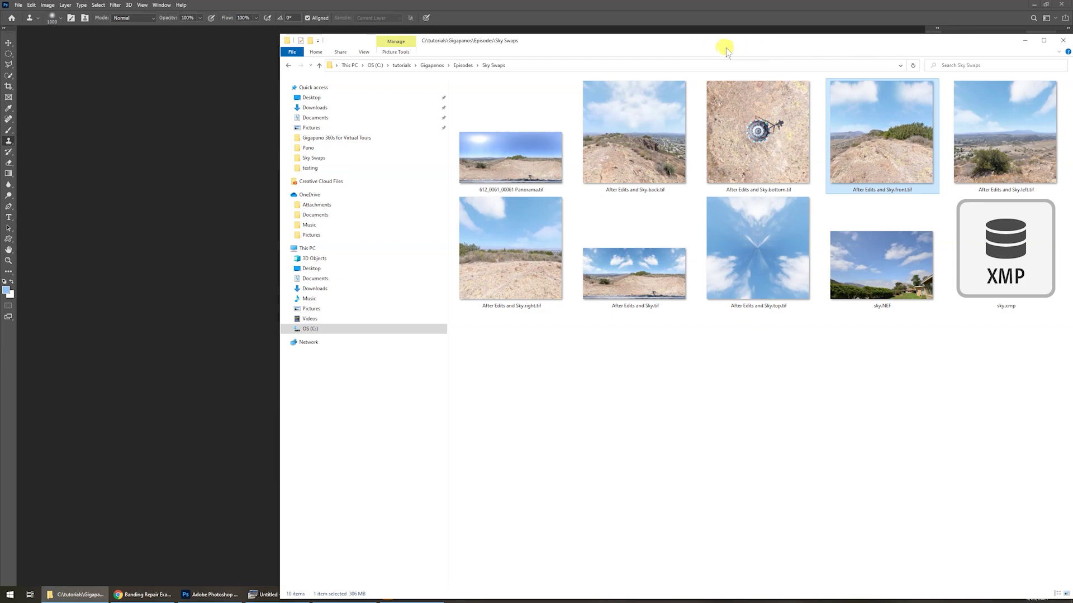
pyautogui.moveTo(725, 43); pyautogui.dragTo(680, 40)
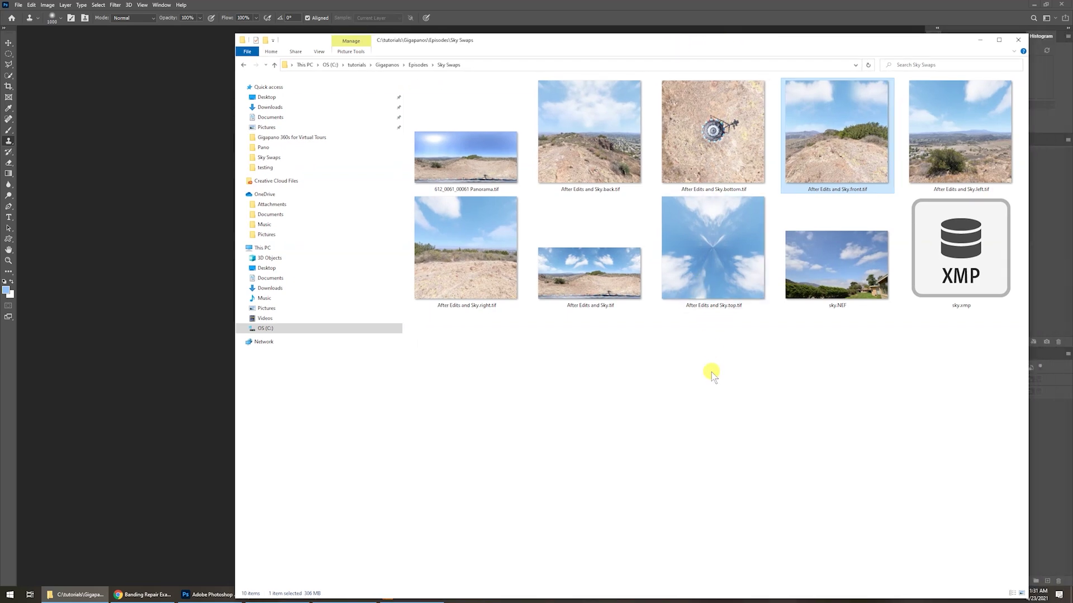
pyautogui.moveTo(709, 152); pyautogui.dragTo(122, 208)
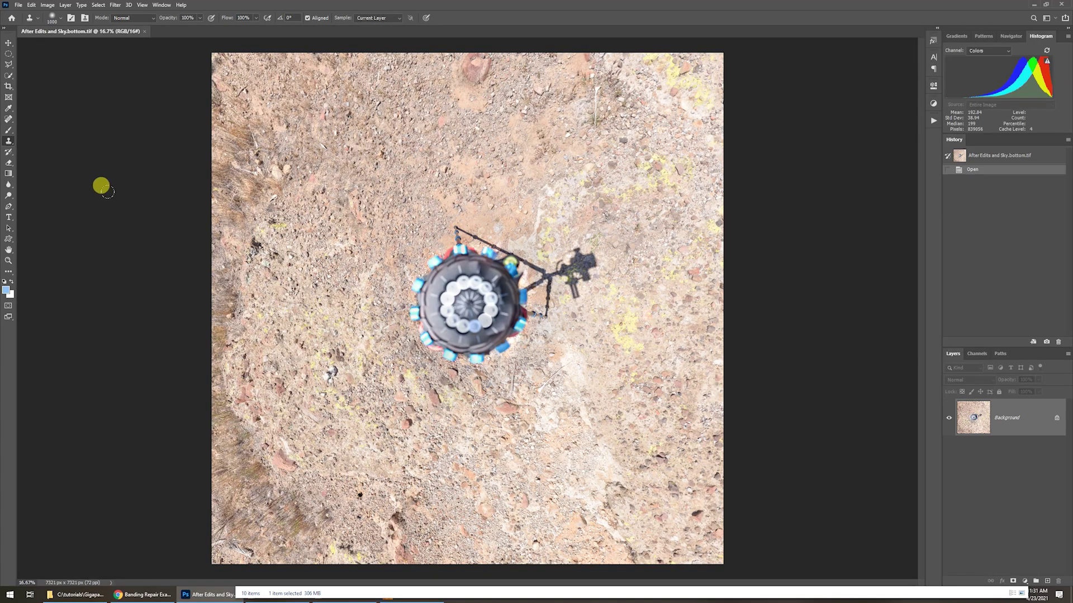
# Outline the tripod head and its shadow with the Polygonal Lasso, replace them with a Content-Aware fill and deselect
pyautogui.press('l')
pyautogui.moveTo(395, 284)
pyautogui.mouseDown()
pyautogui.moveTo(449, 211)
pyautogui.moveTo(524, 250)
pyautogui.moveTo(585, 242)
pyautogui.moveTo(600, 266)
pyautogui.moveTo(593, 290)
pyautogui.moveTo(539, 347)
pyautogui.moveTo(472, 380)
pyautogui.moveTo(417, 373)
pyautogui.moveTo(392, 353)
pyautogui.moveTo(389, 307)
pyautogui.mouseUp()
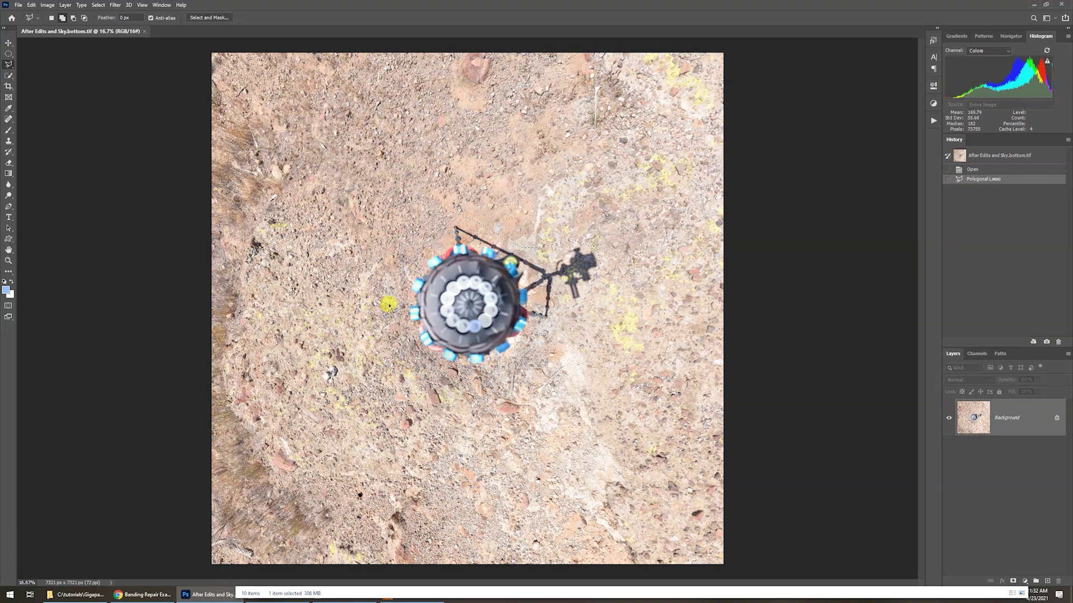
pyautogui.hotkey('alt', 'e')
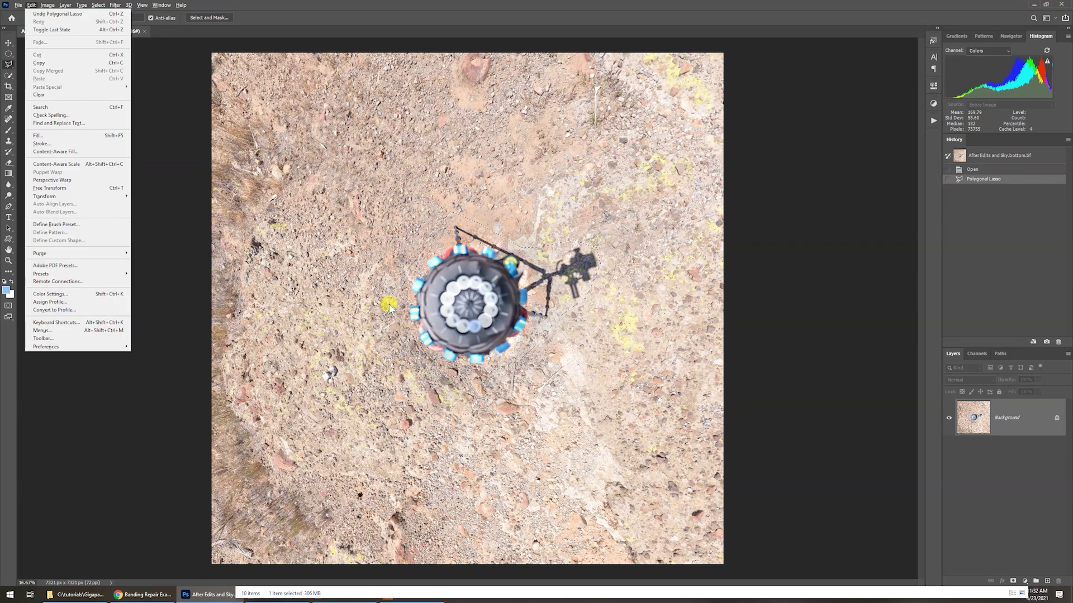
pyautogui.click(55, 135)
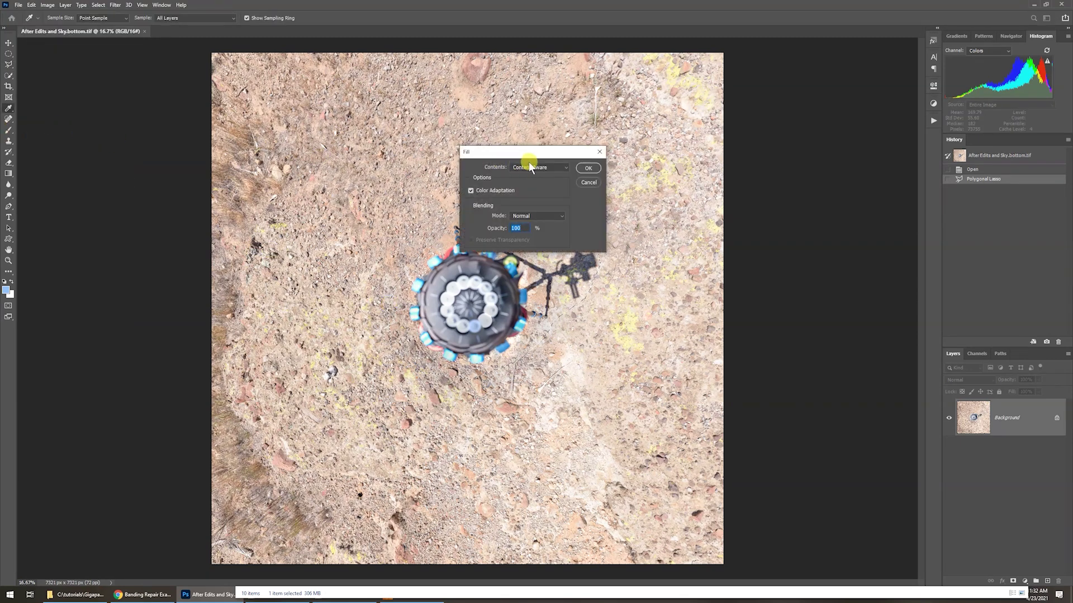
pyautogui.click(588, 168)
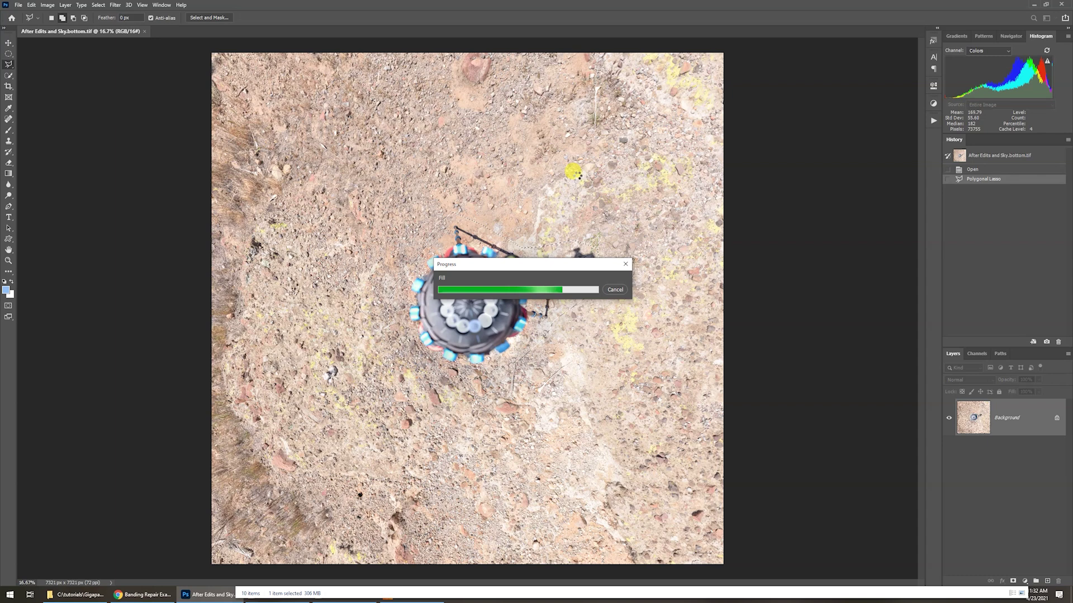
pyautogui.hotkey('ctrl', 'd')
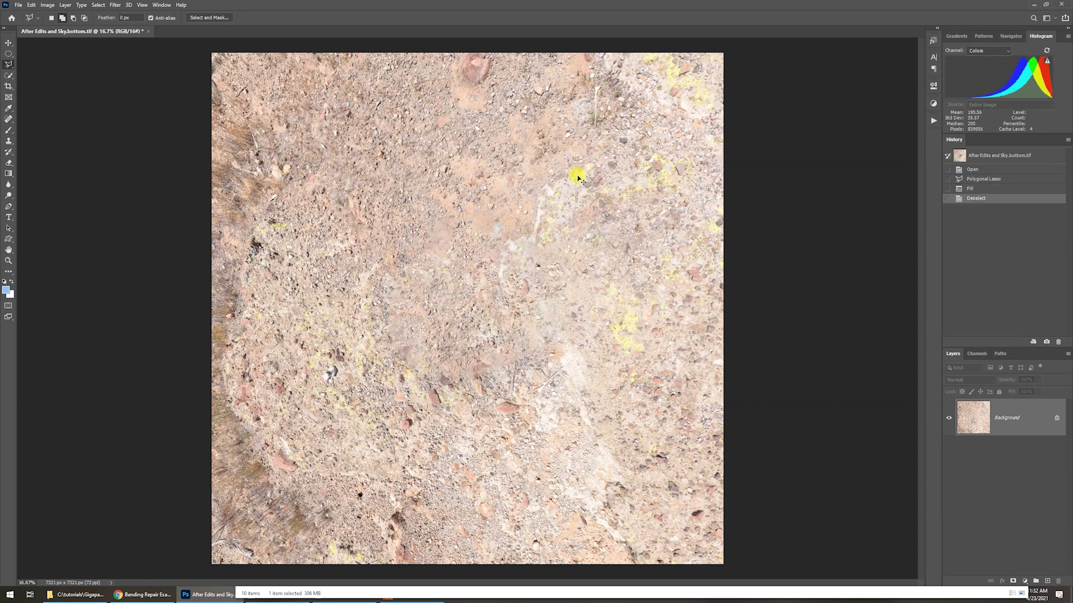
# Save and close the bottom cube face, and open After Edits and Sky.top.tif from the Sky Swaps folder
pyautogui.hotkey('ctrl', 's')
pyautogui.hotkey('alt', 'f')
pyautogui.press('c')
pyautogui.hotkey('alt', 'Tab')
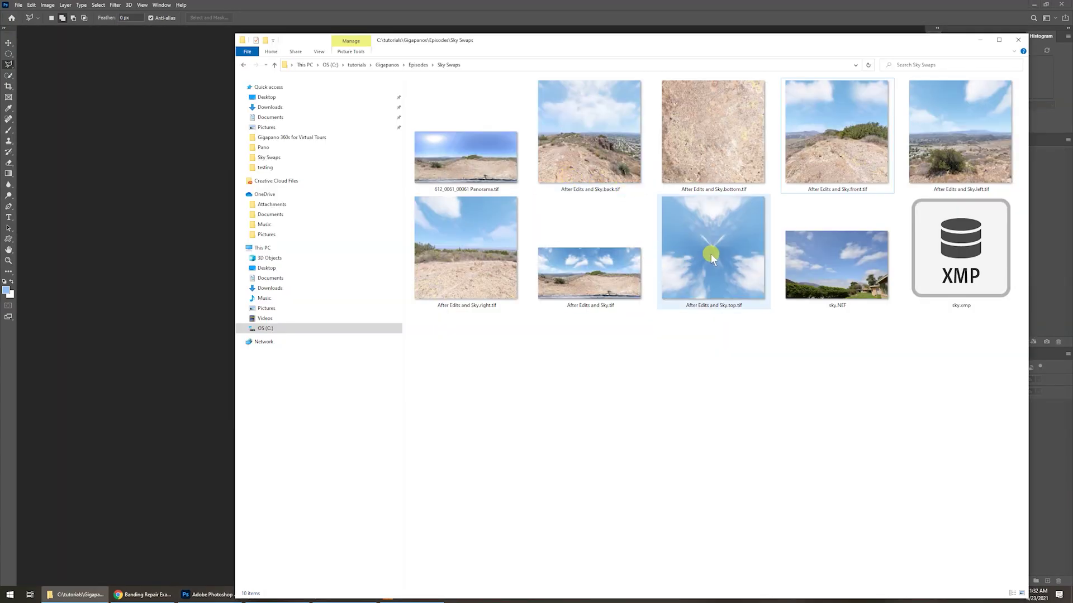
pyautogui.moveTo(710, 253); pyautogui.dragTo(189, 218)
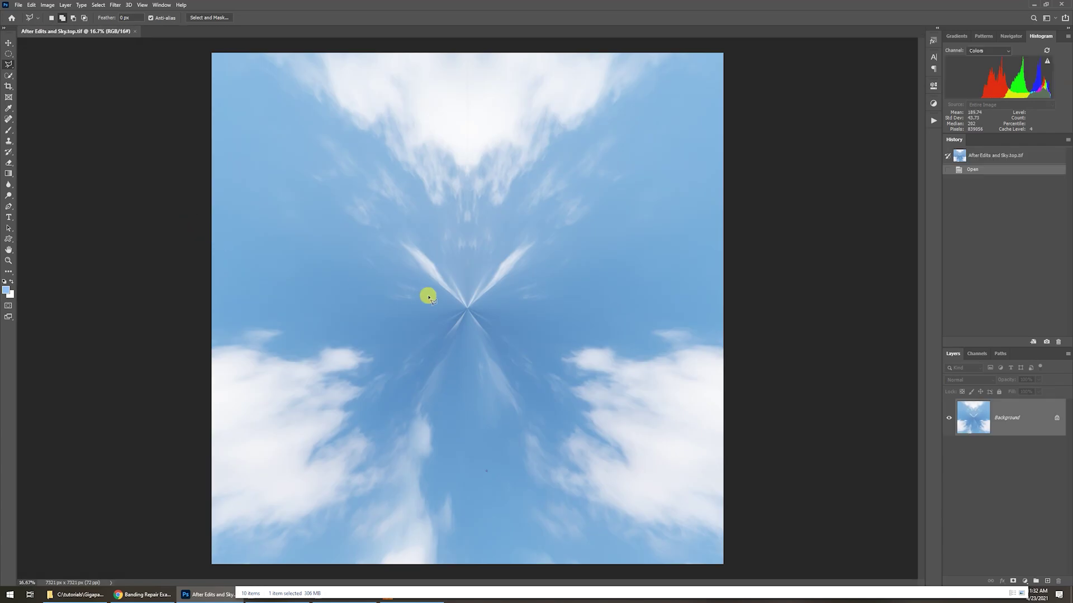
# Remove the pinched streaks at the centre of the top face with a very large Content-Aware Spot Healing Brush
pyautogui.press('j')
pyautogui.press(']')
pyautogui.press(']')
pyautogui.press(']')
pyautogui.press(']')
pyautogui.press(']')
pyautogui.press(']')
pyautogui.press(']')
pyautogui.press(']')
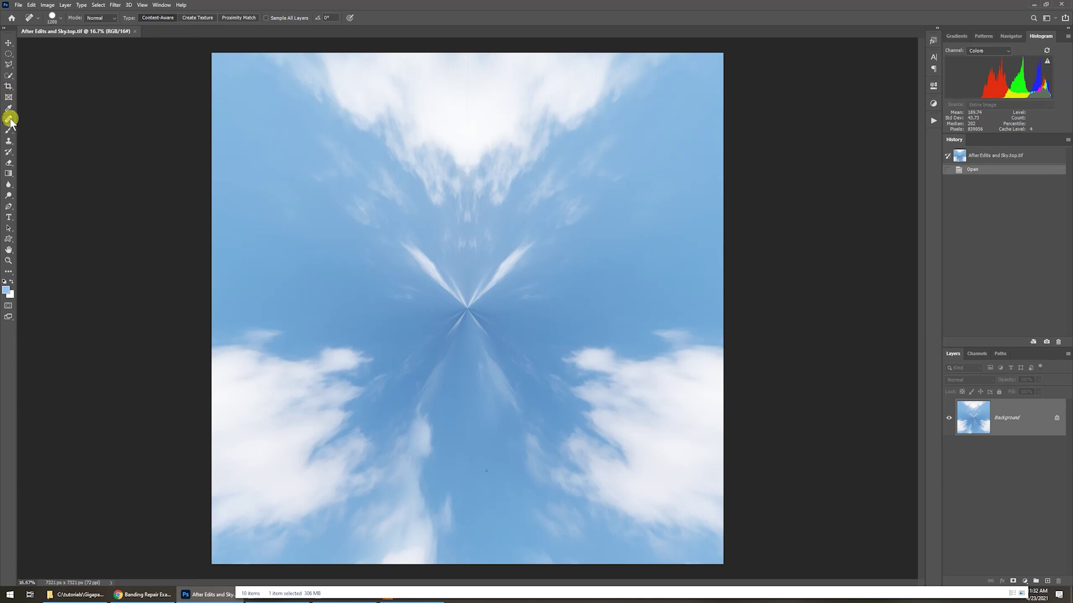
pyautogui.click(11, 121)
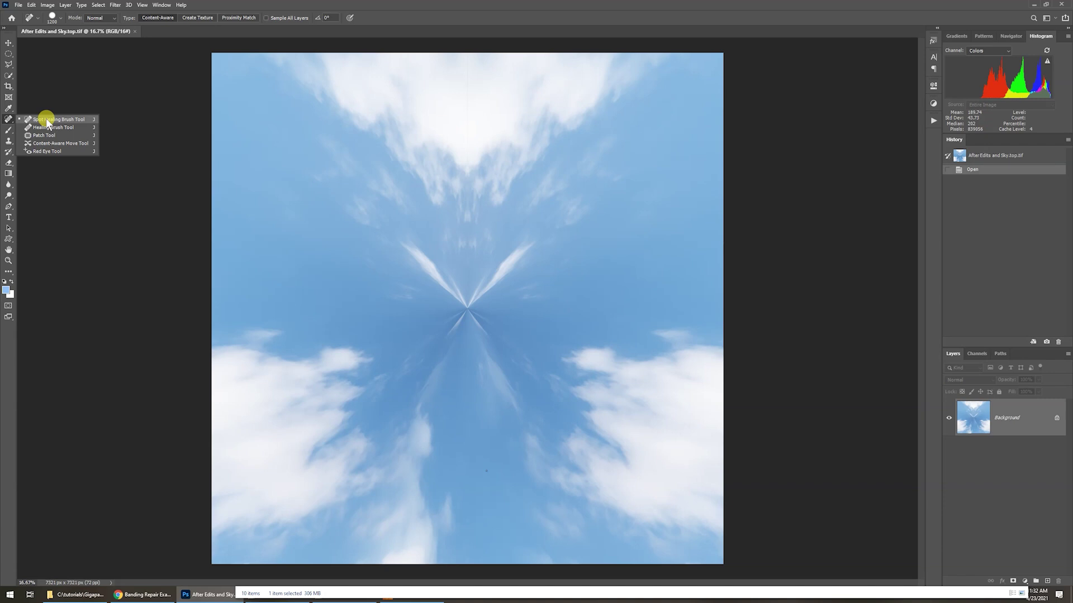
pyautogui.click(458, 11)
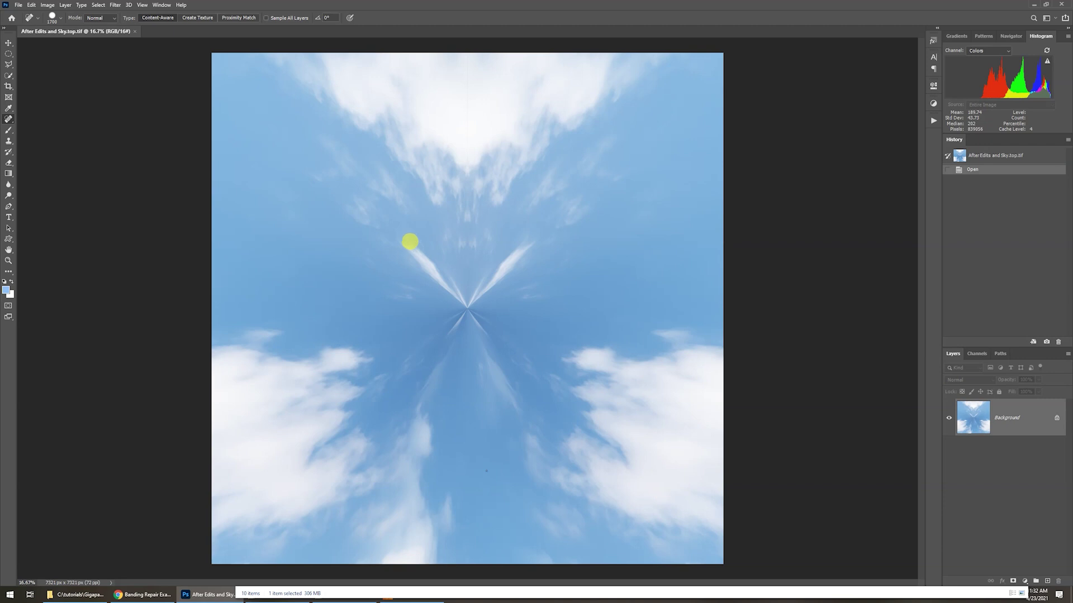
pyautogui.press(']')
pyautogui.click(468, 306)
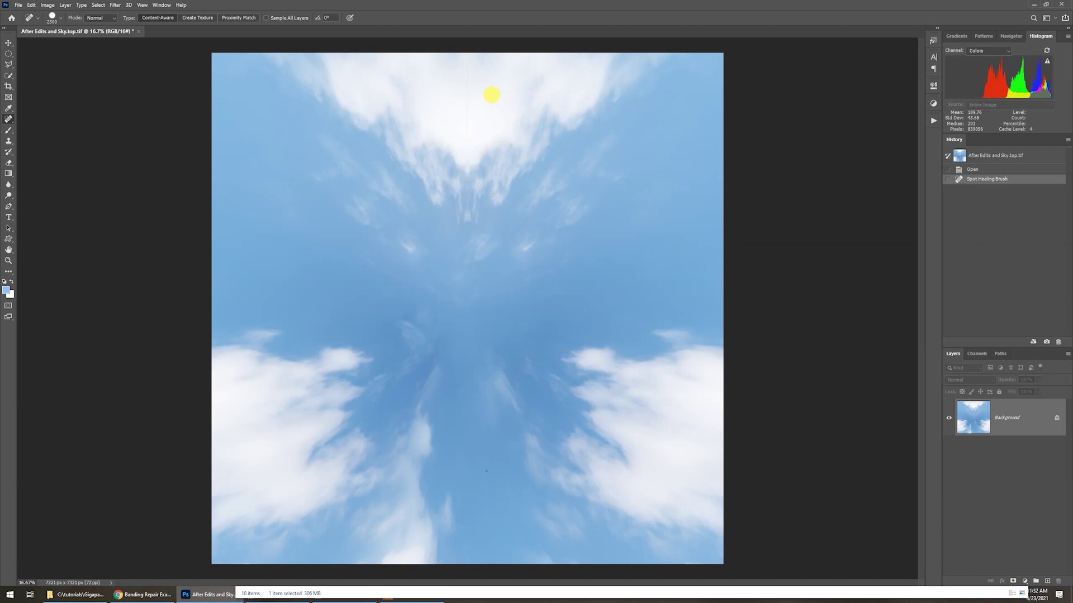
# Save the retouched top cube face and close it
pyautogui.hotkey('ctrl', 's')
pyautogui.hotkey('alt', 'f')
pyautogui.press('c')
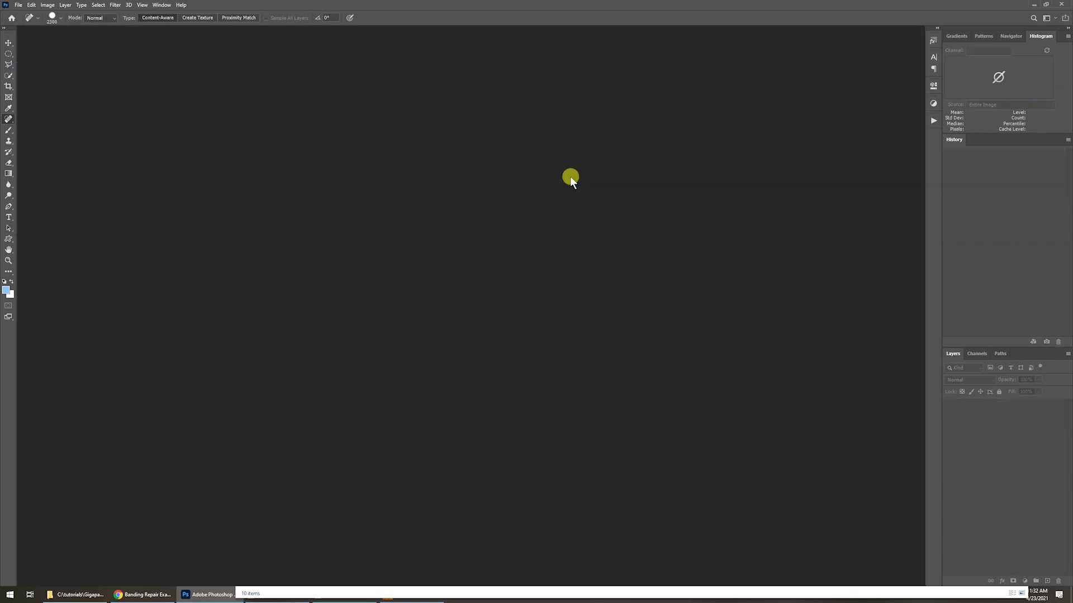
# Switch to PTGui and close the cube face conversion window
pyautogui.hotkey('alt', 'Tab')
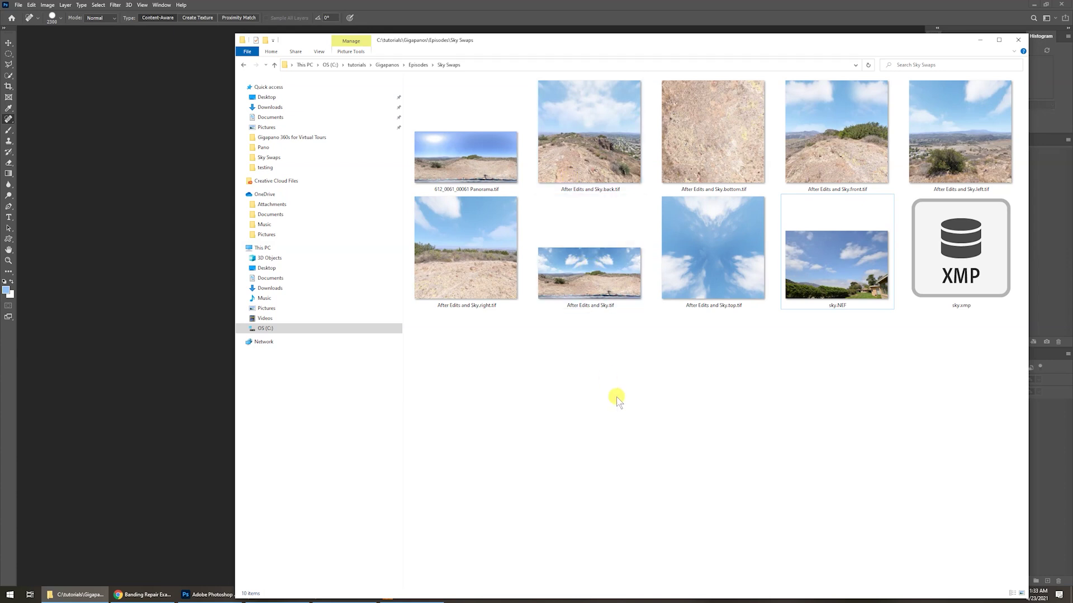
pyautogui.hotkey('alt', 'Tab')
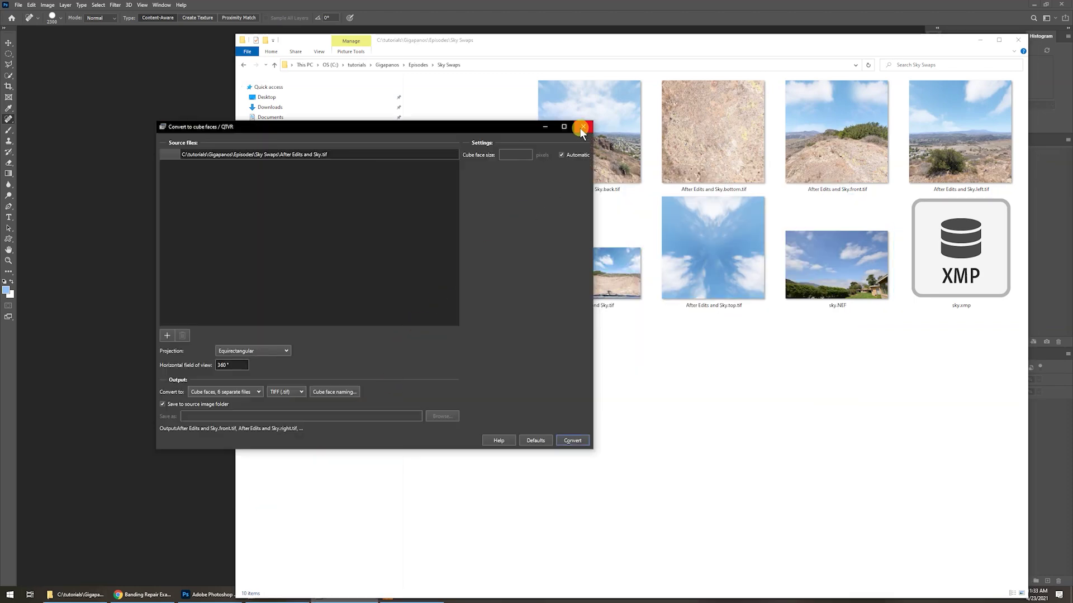
pyautogui.click(582, 128)
pyautogui.moveTo(216, 596)
pyautogui.hotkey('alt', 'Tab')
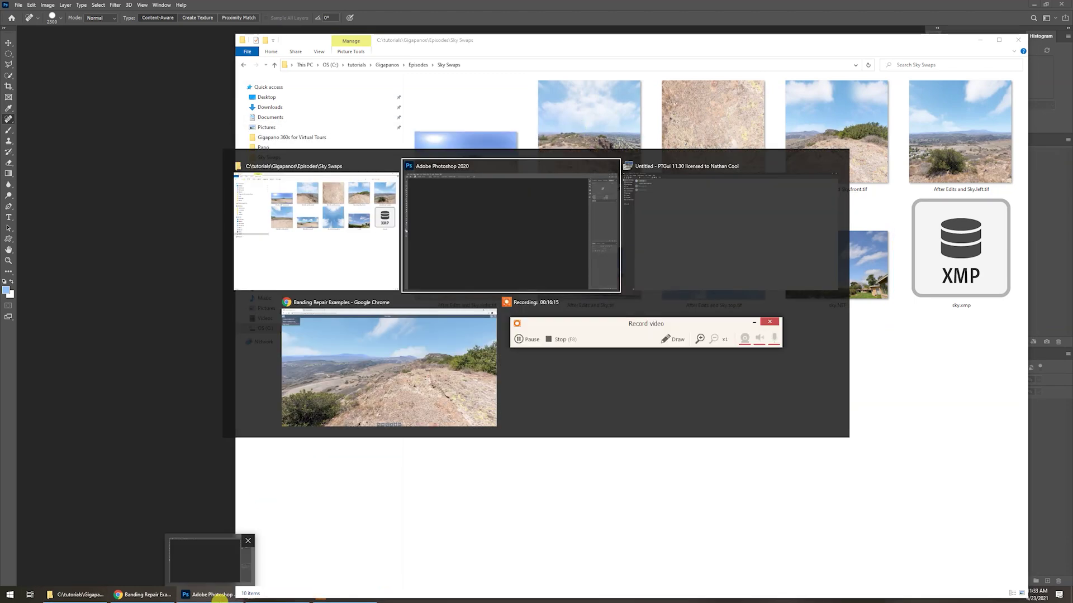
pyautogui.hotkey('alt', 'Tab')
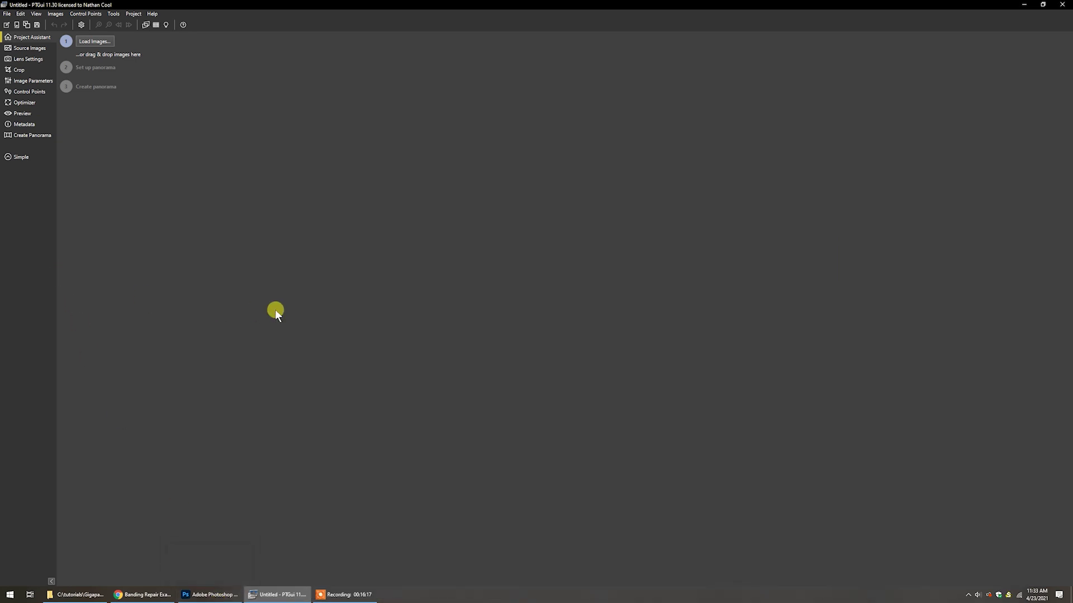
# Load the back, bottom, front, left, top and right cube faces from the Sky Swaps folder into the empty PTGui project
pyautogui.hotkey('alt', 'Tab')
pyautogui.click(586, 146)
pyautogui.keyDown('ctrl'); pyautogui.click(696, 144); pyautogui.keyUp('ctrl')
pyautogui.keyDown('ctrl'); pyautogui.click(824, 151); pyautogui.keyUp('ctrl')
pyautogui.keyDown('ctrl'); pyautogui.click(940, 148); pyautogui.keyUp('ctrl')
pyautogui.keyDown('ctrl'); pyautogui.click(708, 258); pyautogui.keyUp('ctrl')
pyautogui.keyDown('ctrl'); pyautogui.click(463, 263); pyautogui.keyUp('ctrl')
pyautogui.moveTo(462, 262); pyautogui.dragTo(167, 239)
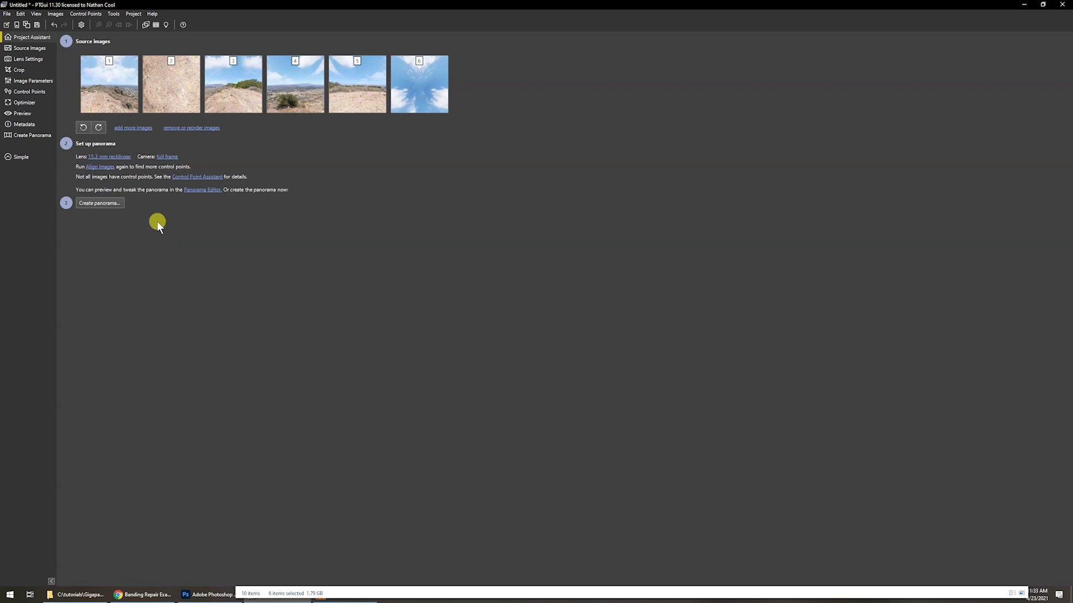
# Name the output file Finished Pano.tif in the Sky Swaps folder and create the blended panorama
pyautogui.click(98, 203)
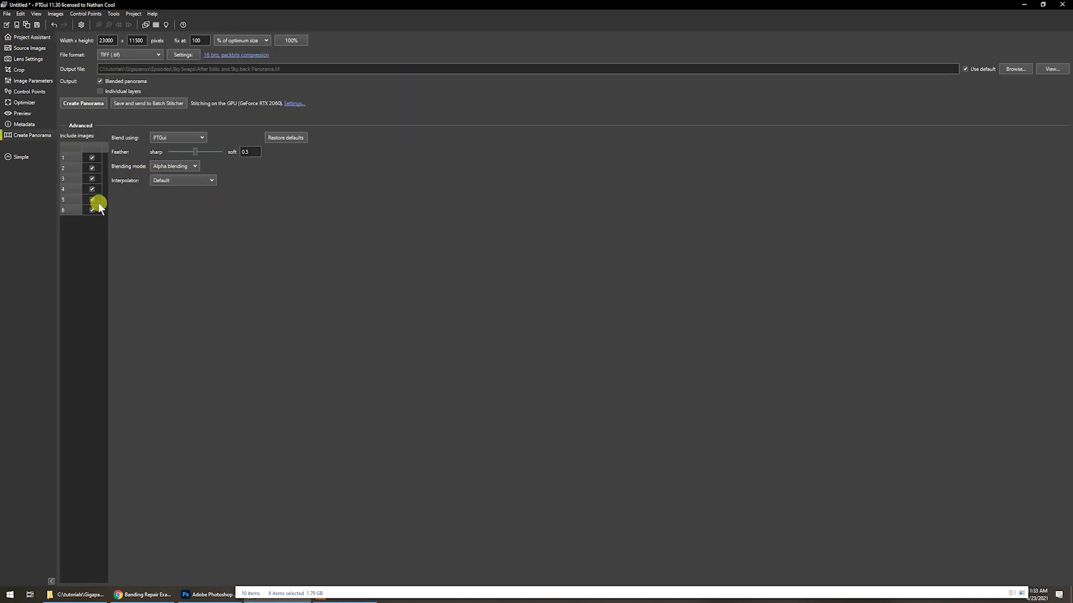
pyautogui.tripleClick(297, 68)
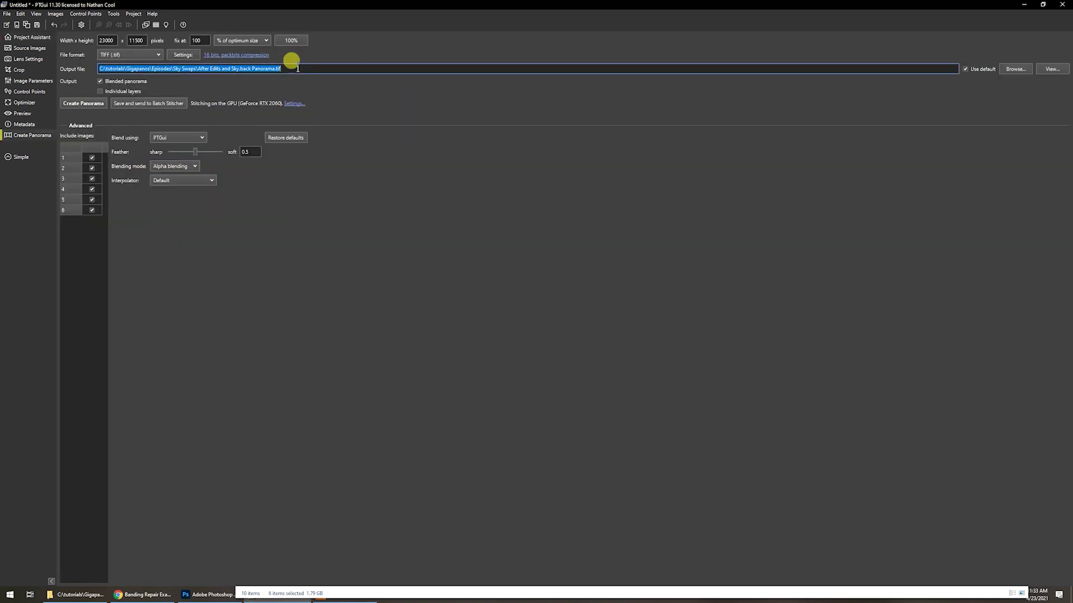
pyautogui.click(298, 68)
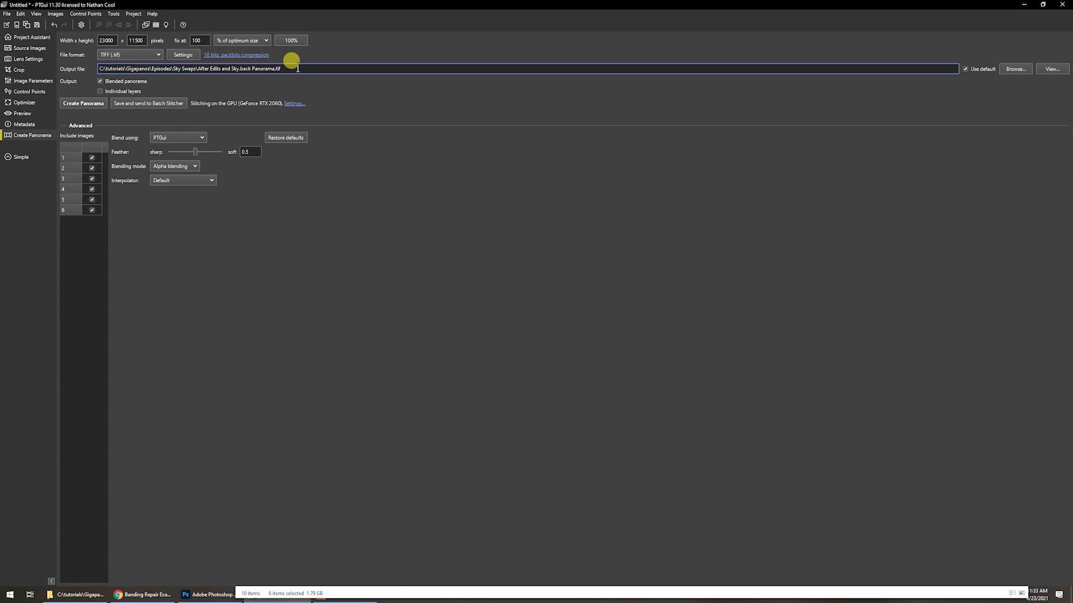
pyautogui.press('BackSpace')
pyautogui.press('BackSpace')
pyautogui.press('BackSpace')
pyautogui.press('BackSpace')
pyautogui.press('BackSpace')
pyautogui.press('BackSpace')
pyautogui.press('BackSpace')
pyautogui.press('BackSpace')
pyautogui.press('BackSpace')
pyautogui.press('BackSpace')
pyautogui.press('BackSpace')
pyautogui.press('BackSpace')
pyautogui.press('BackSpace')
pyautogui.press('BackSpace')
pyautogui.press('BackSpace')
pyautogui.press('BackSpace')
pyautogui.press('BackSpace')
pyautogui.press('BackSpace')
pyautogui.press('BackSpace')
pyautogui.press('BackSpace')
pyautogui.write('F')
pyautogui.click(83, 103)
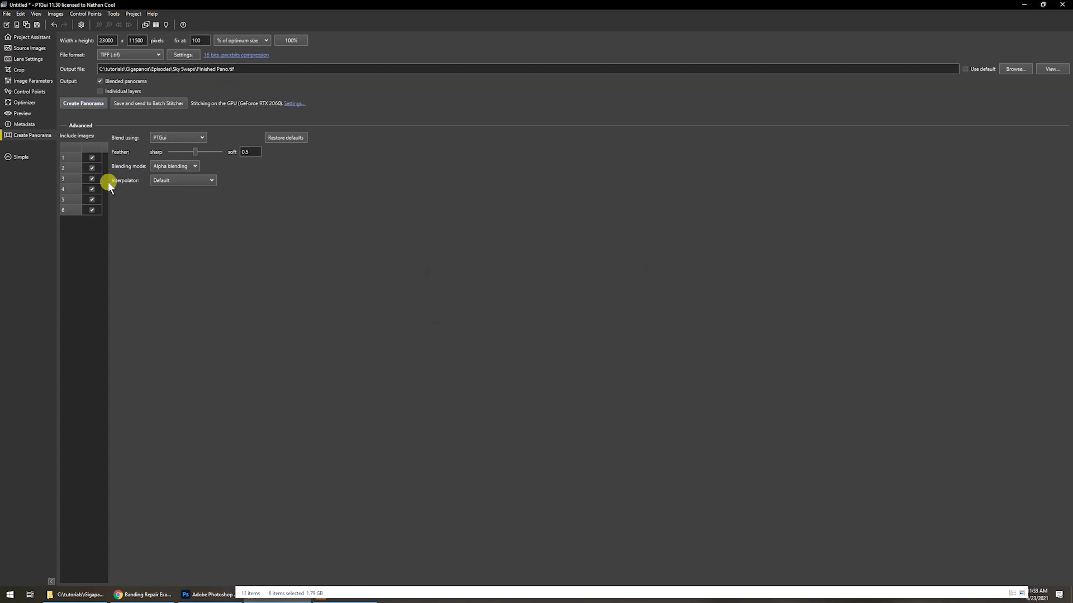
# Switch to Photoshop, open Finished Pano.tif from the Sky Swaps folder and inspect the sky along the panorama's upper edge
pyautogui.click(207, 594)
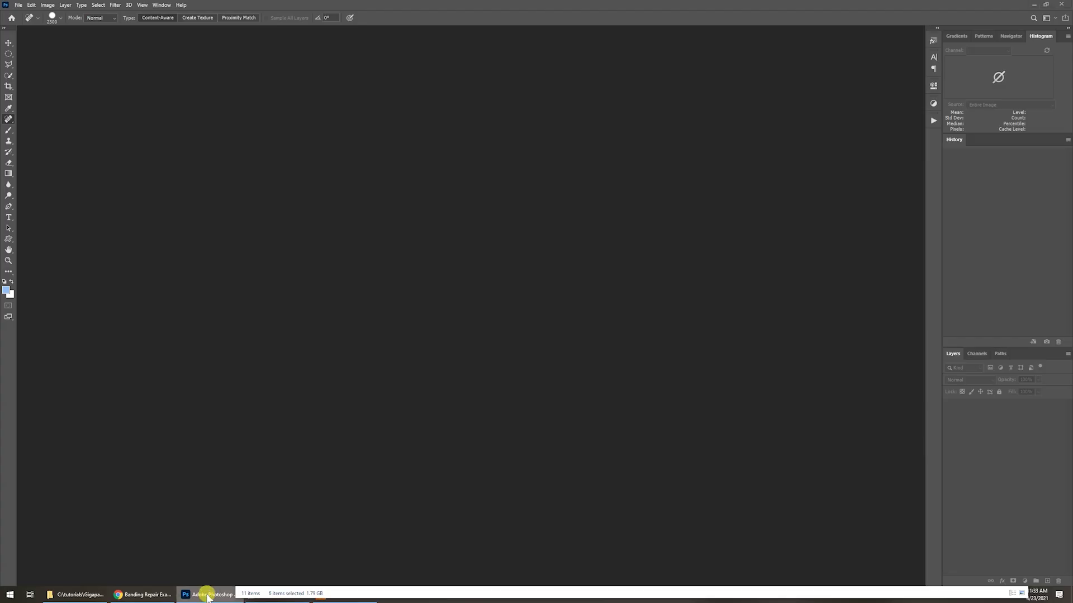
pyautogui.hotkey('alt', 'Tab')
pyautogui.hotkey('alt', 'Tab')
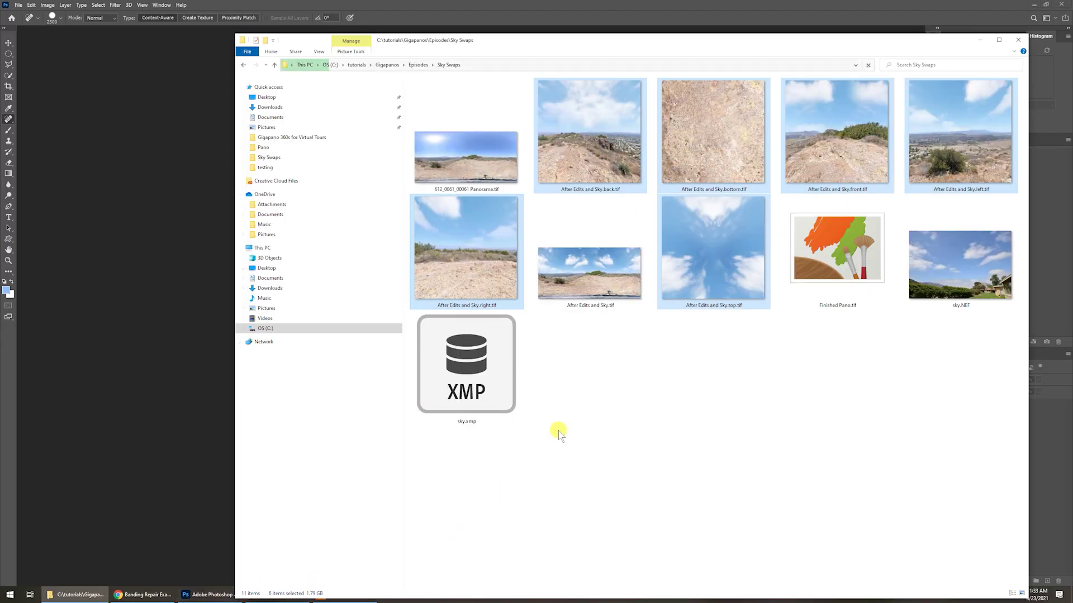
pyautogui.moveTo(814, 282); pyautogui.dragTo(139, 261)
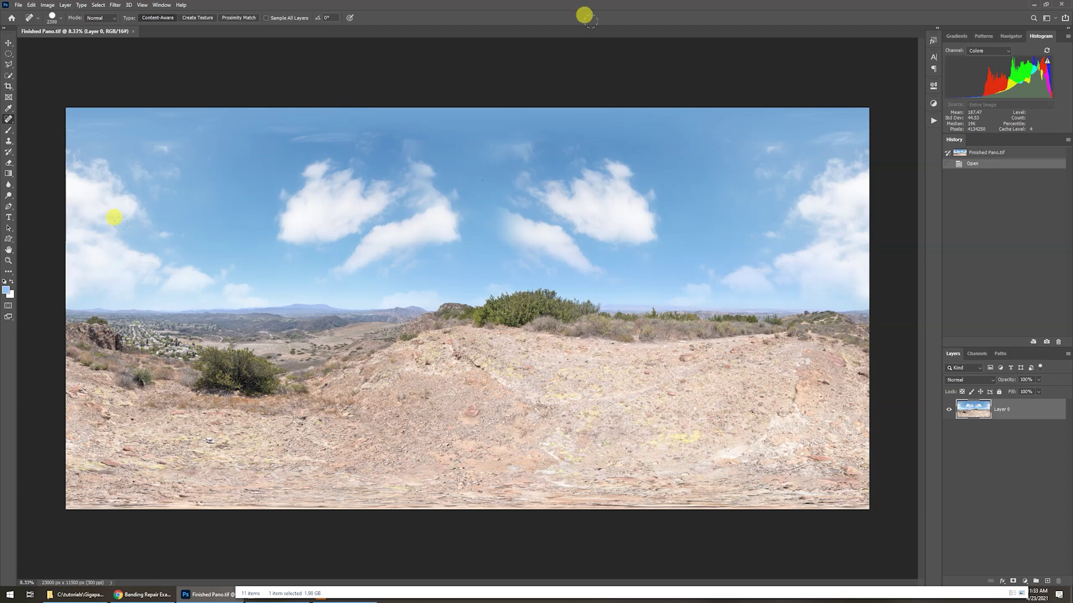
pyautogui.press('z')
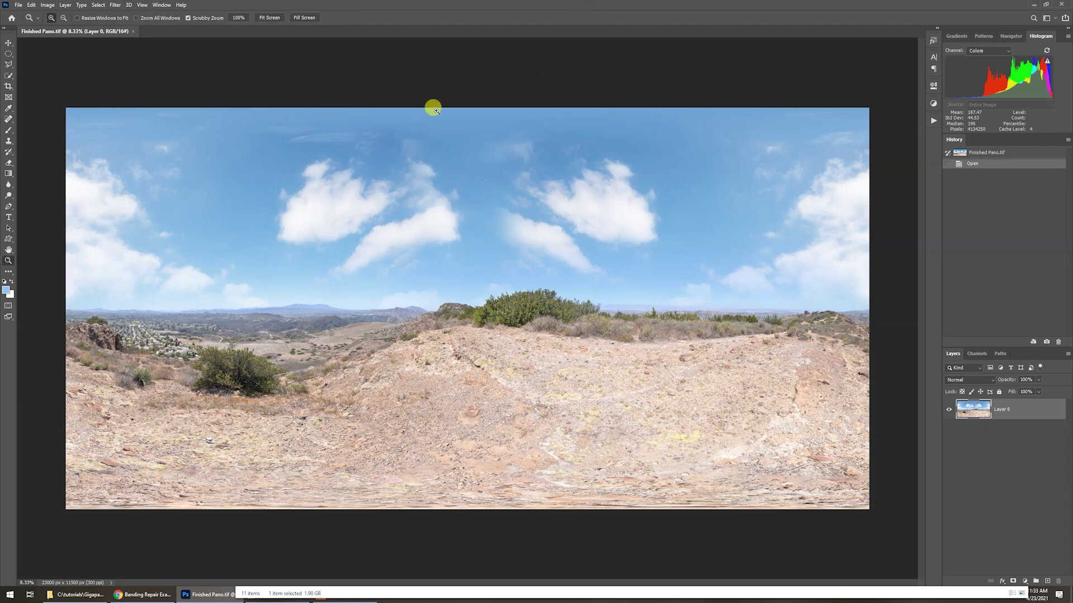
pyautogui.click(383, 112)
pyautogui.click(384, 115)
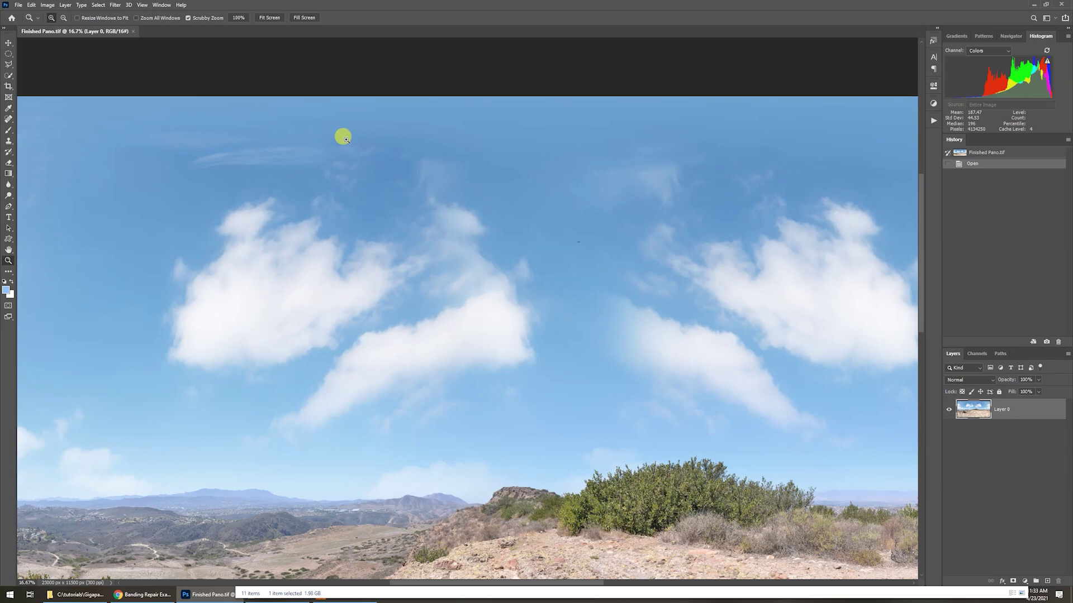
pyautogui.hotkey('ctrl', '0')
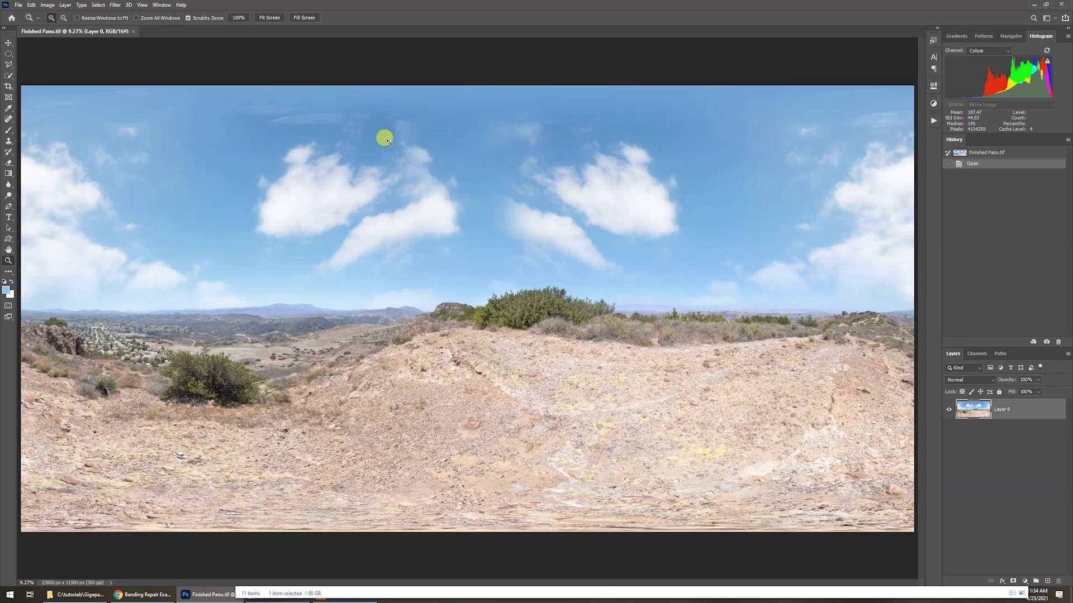
# Switch to the Banding Repair Examples tour in Chrome and look around the Sky Swap panorama's clouds and horizon
pyautogui.click(149, 596)
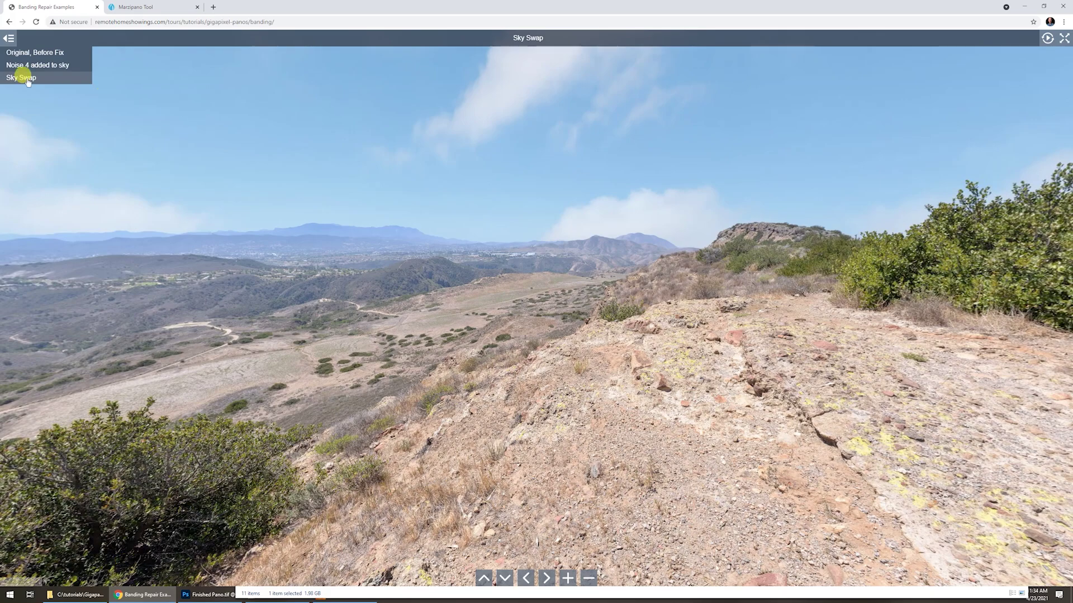
pyautogui.moveTo(166, 212); pyautogui.dragTo(639, 332)
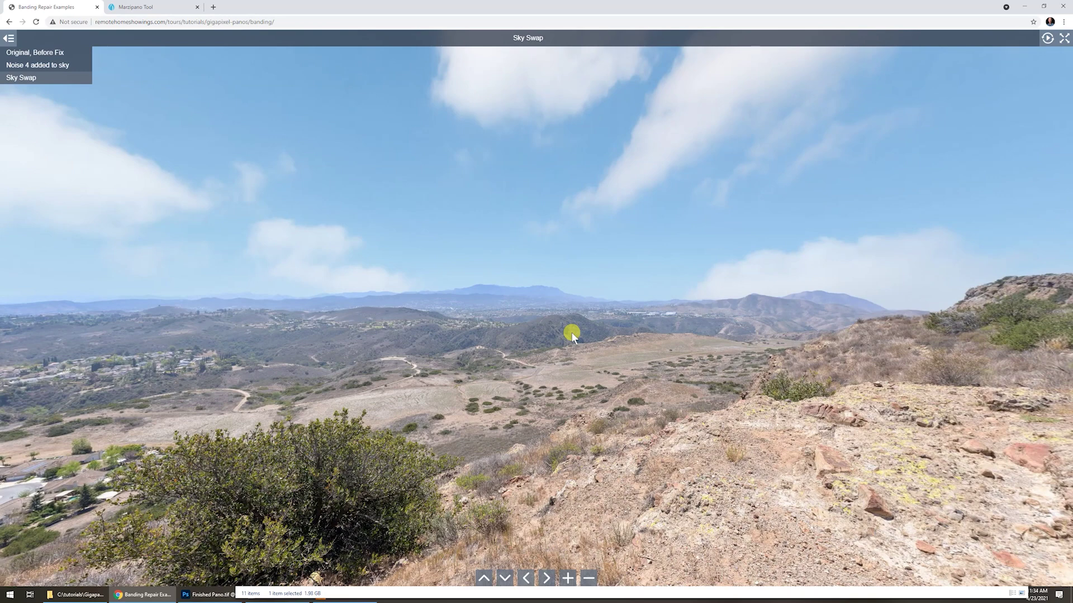
pyautogui.moveTo(484, 331); pyautogui.dragTo(535, 334)
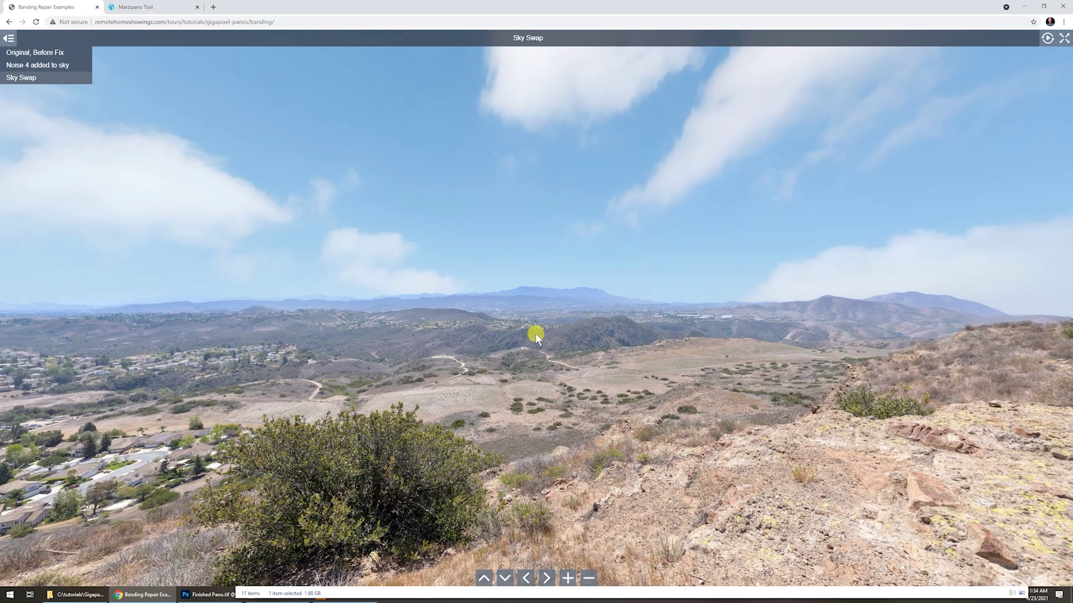
pyautogui.moveTo(714, 337); pyautogui.dragTo(622, 337)
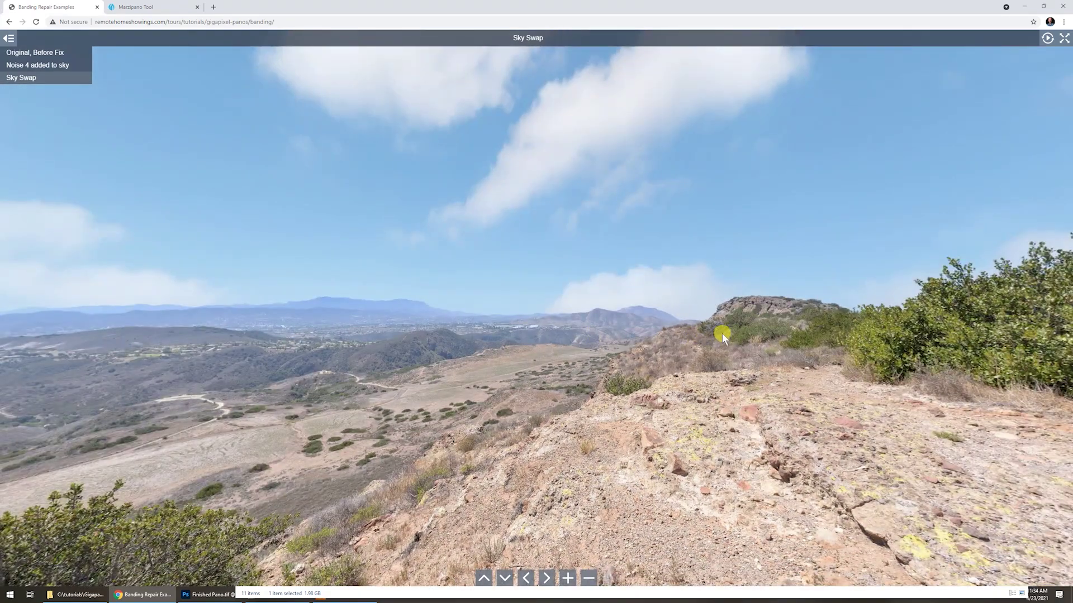
pyautogui.moveTo(722, 333); pyautogui.dragTo(550, 334)
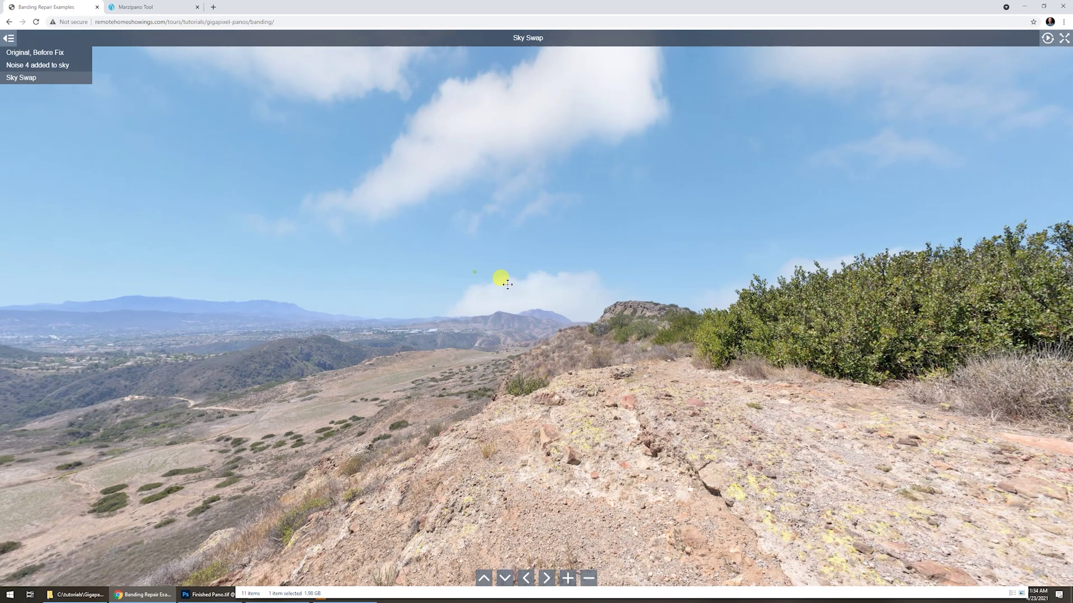
pyautogui.moveTo(546, 242); pyautogui.dragTo(633, 297)
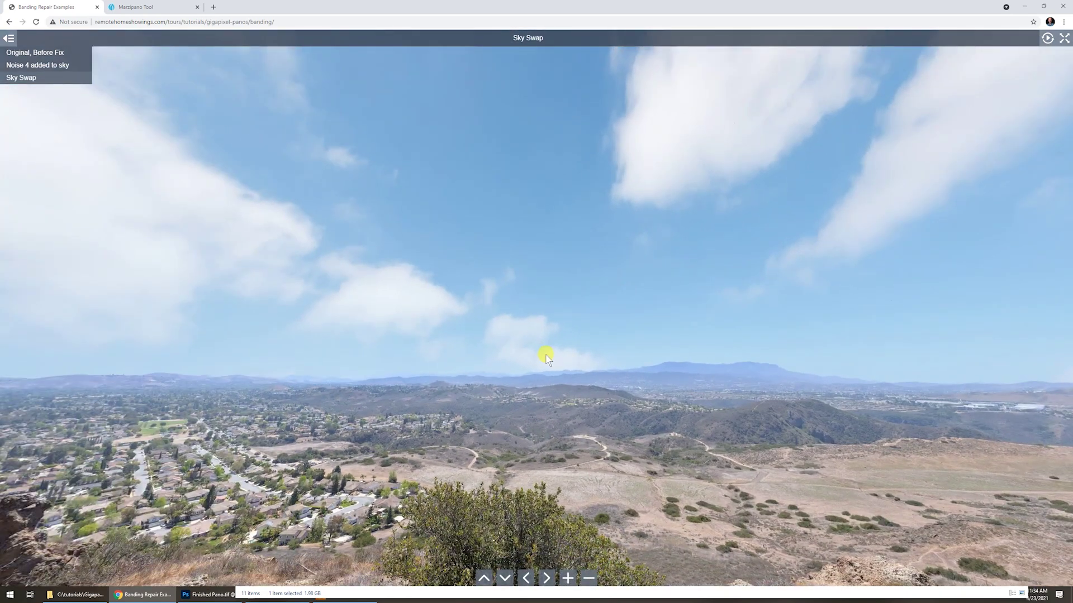